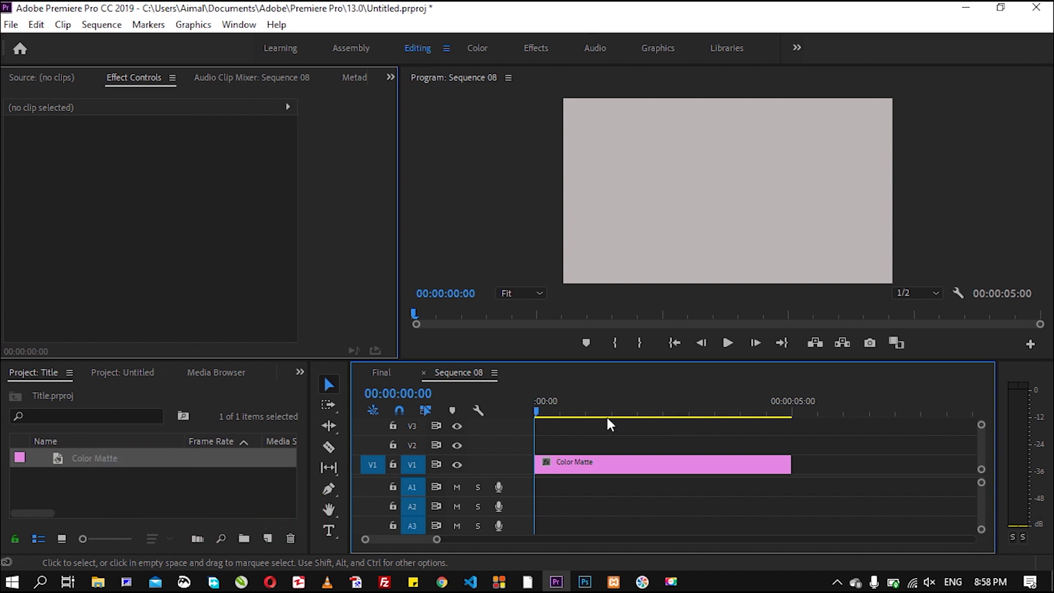
left_click(395, 368)
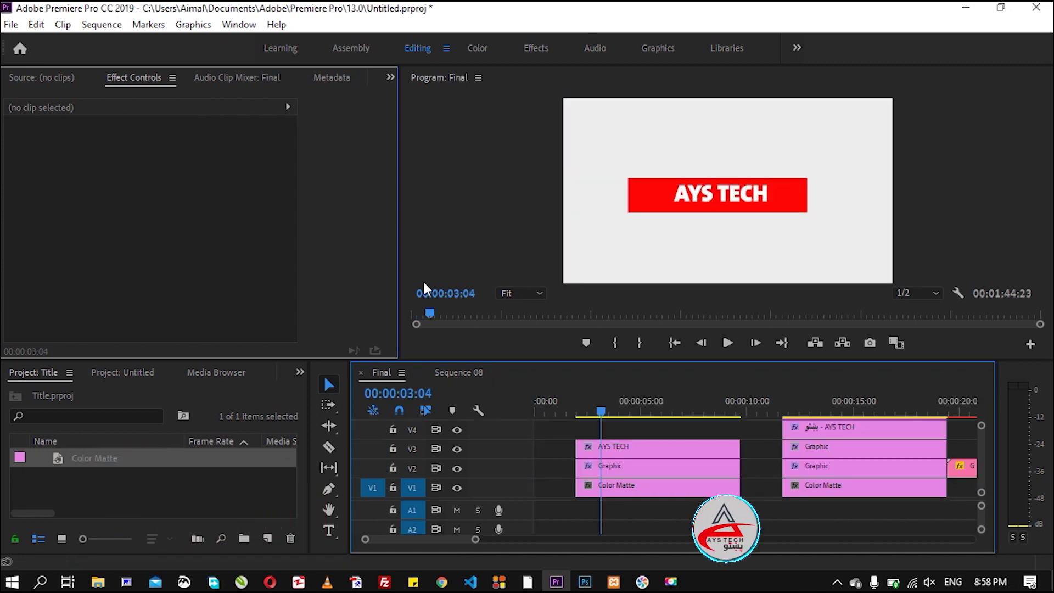
left_click_drag(602, 413, 578, 411)
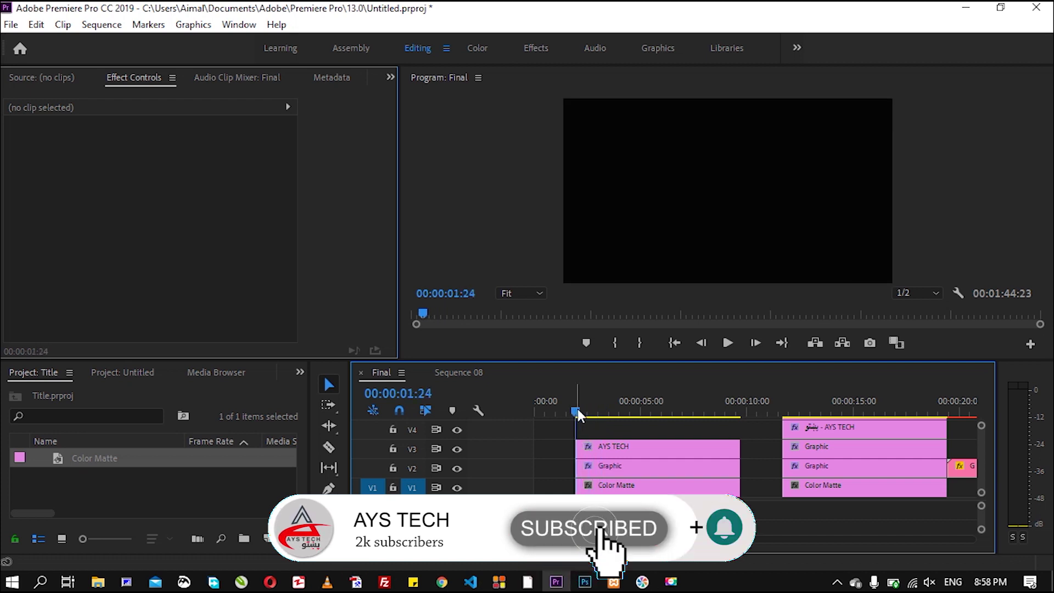
key("space")
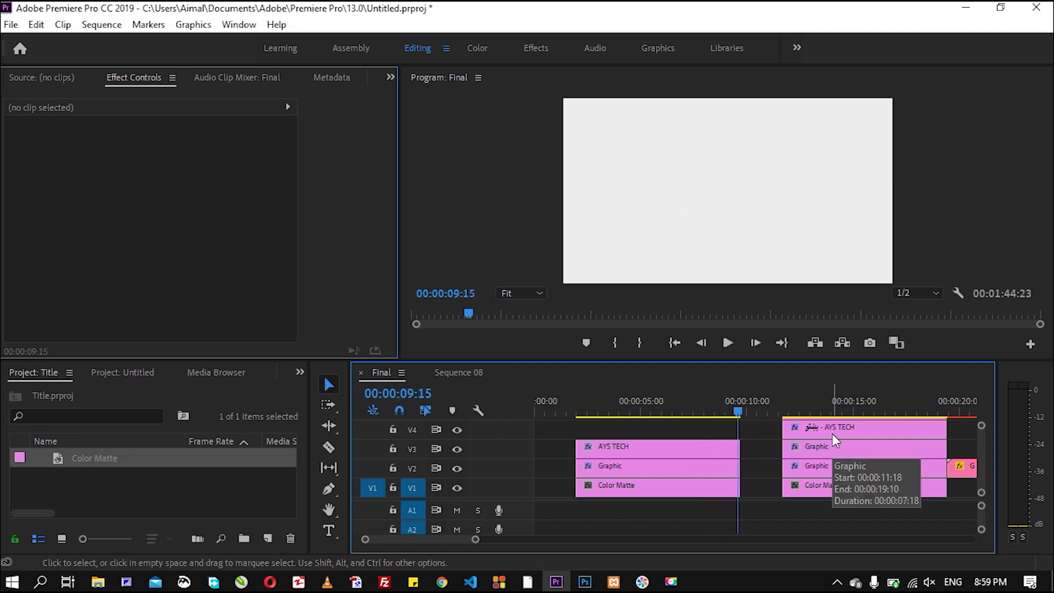
left_click(783, 403)
key("space")
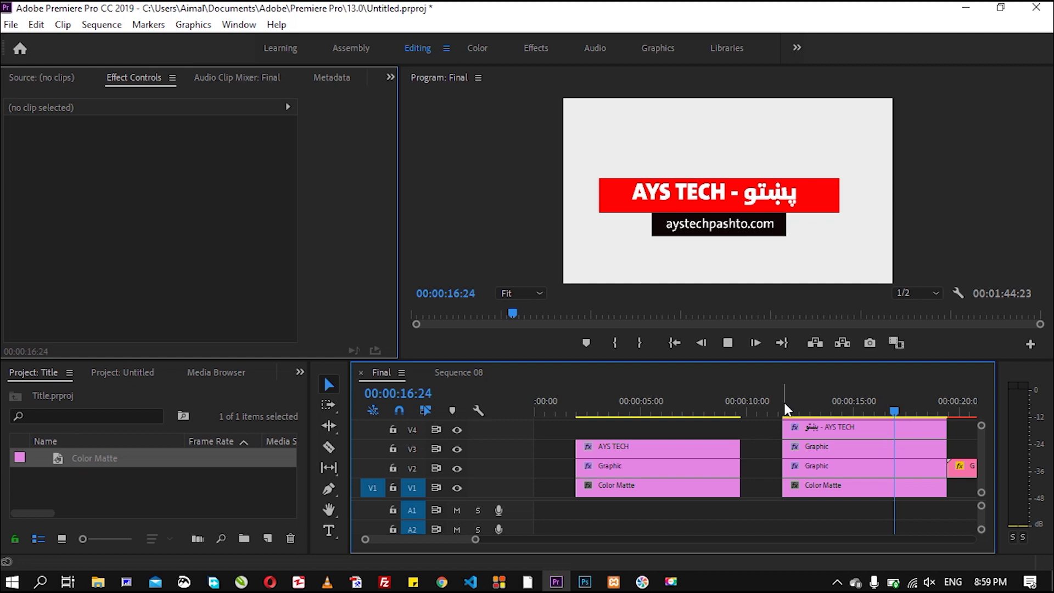
key("space")
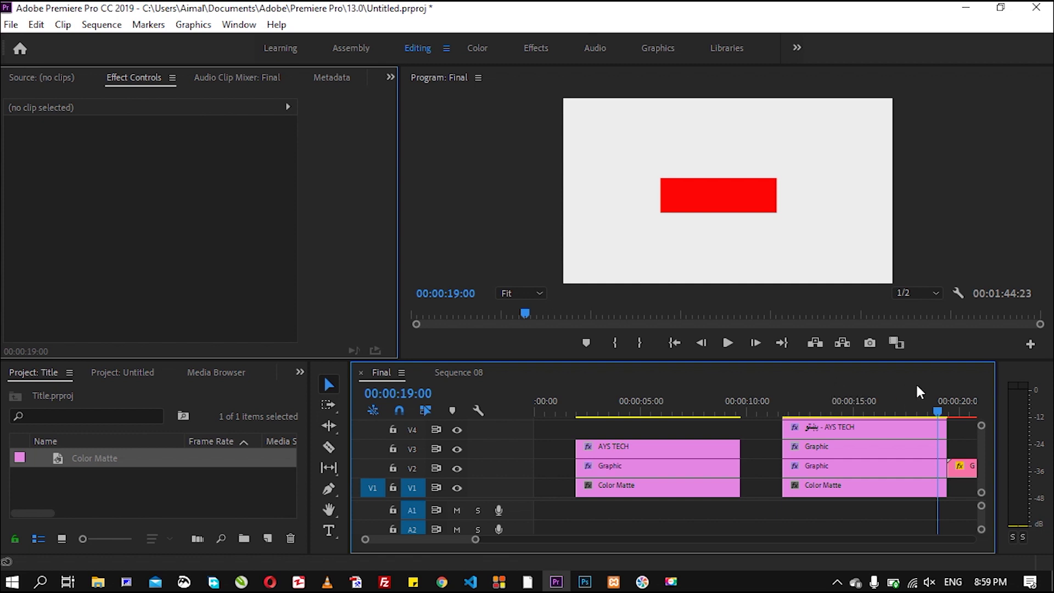
left_click_drag(940, 409, 589, 411)
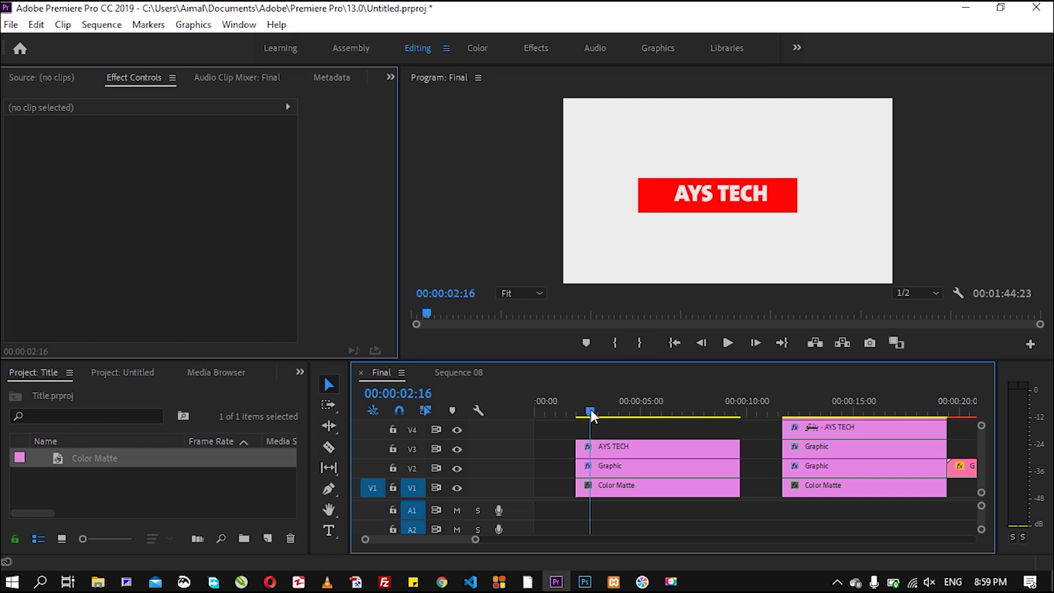
left_click_drag(591, 410, 585, 411)
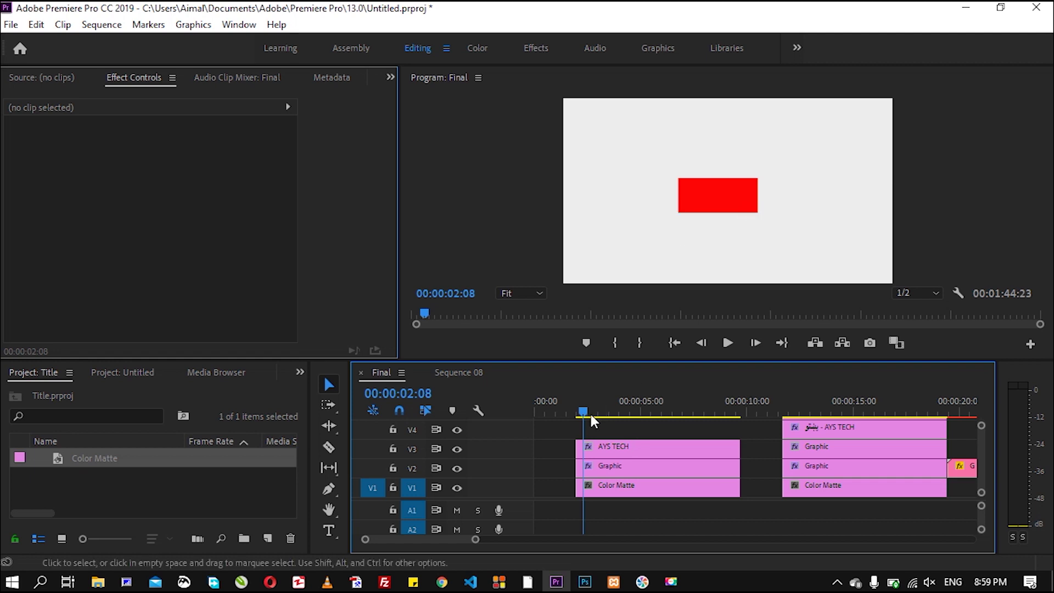
left_click_drag(584, 412, 732, 420)
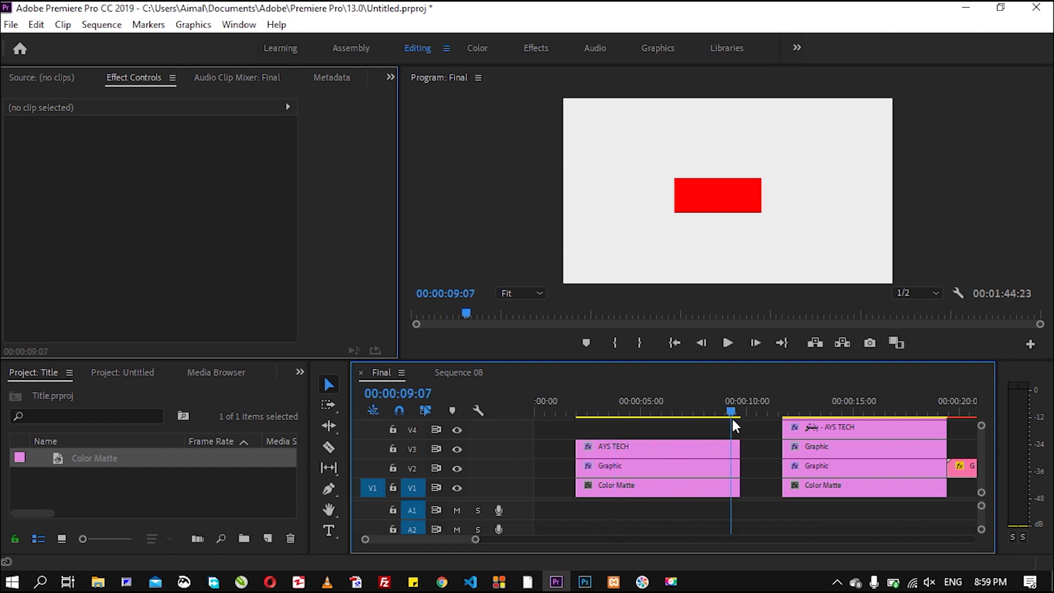
left_click(456, 371)
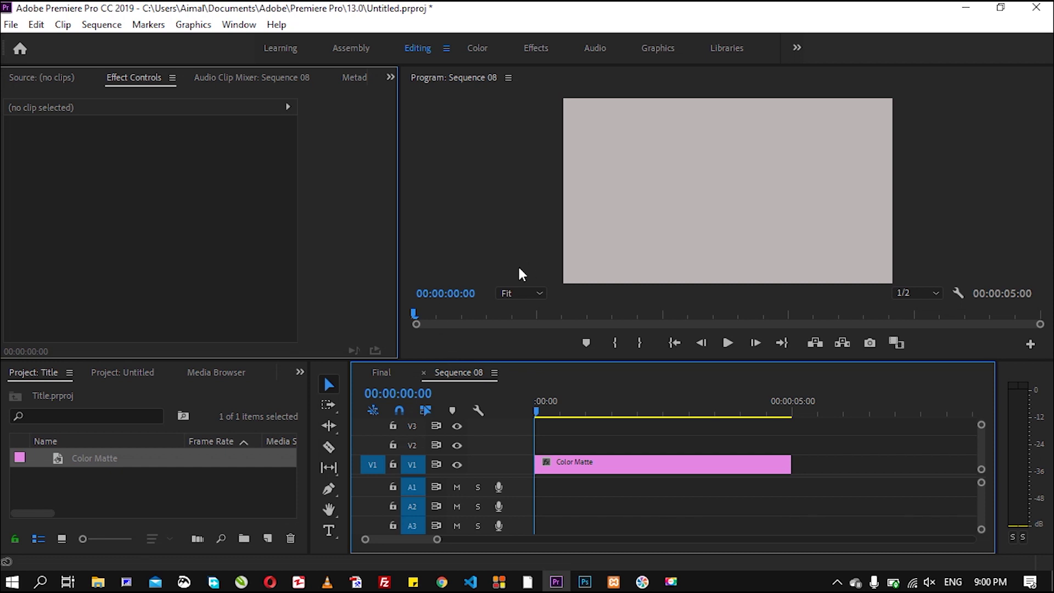
Step: Add a red rectangle layer to Sequence 08 and shift it slightly left to 573.8, 468.0
left_click(203, 28)
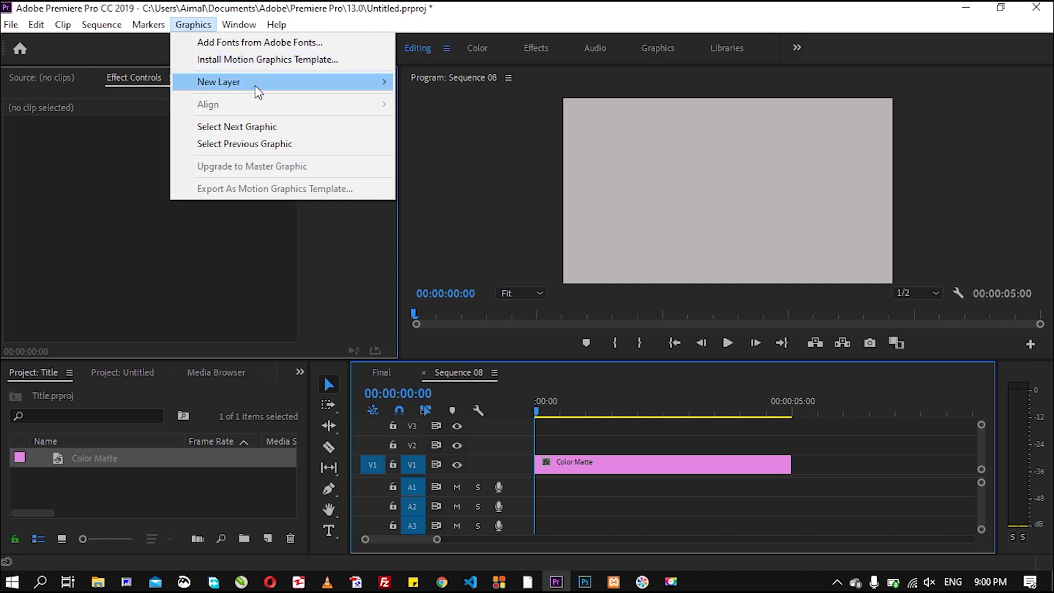
mouse_move(255, 85)
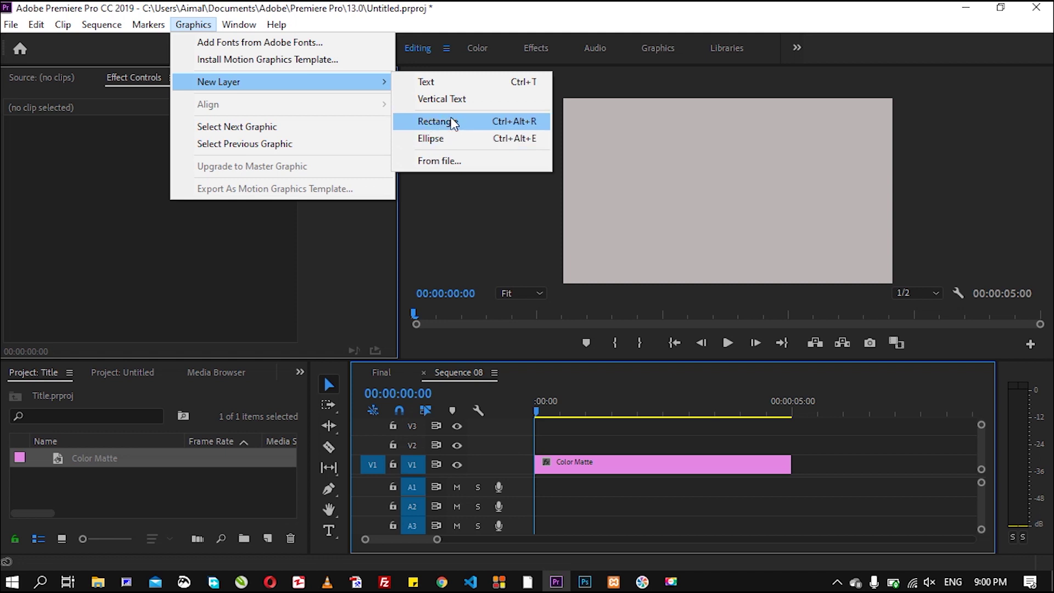
left_click(431, 122)
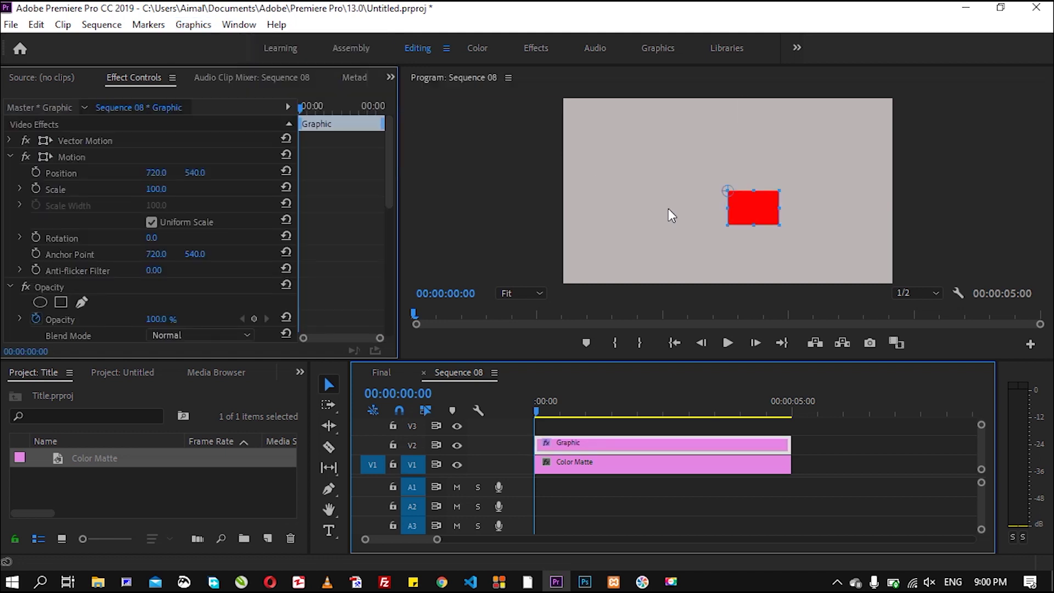
left_click_drag(756, 206, 736, 204)
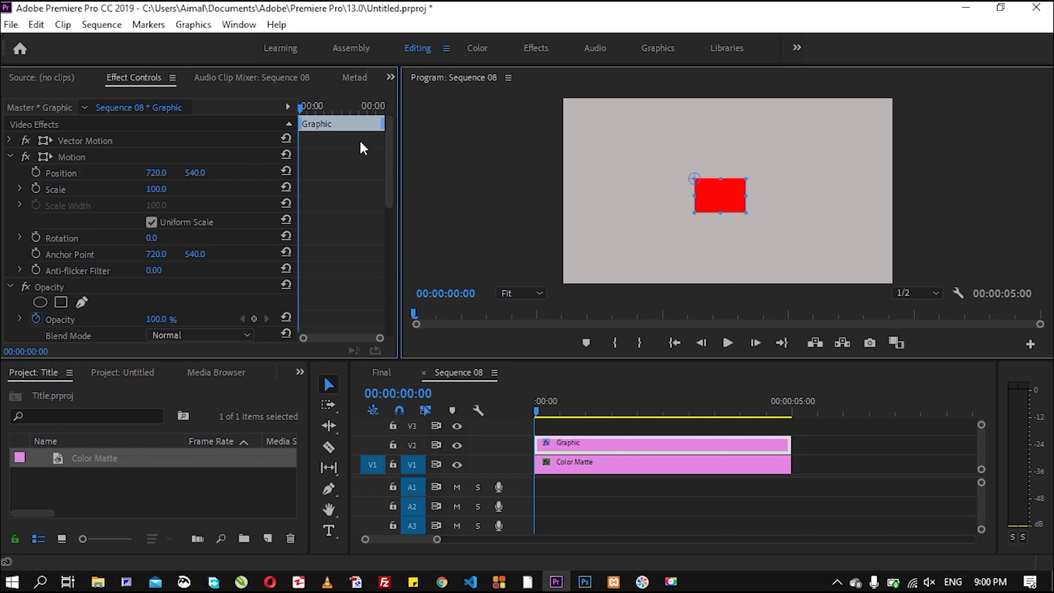
left_click_drag(387, 150, 396, 239)
scroll(245, 203, "down", 1)
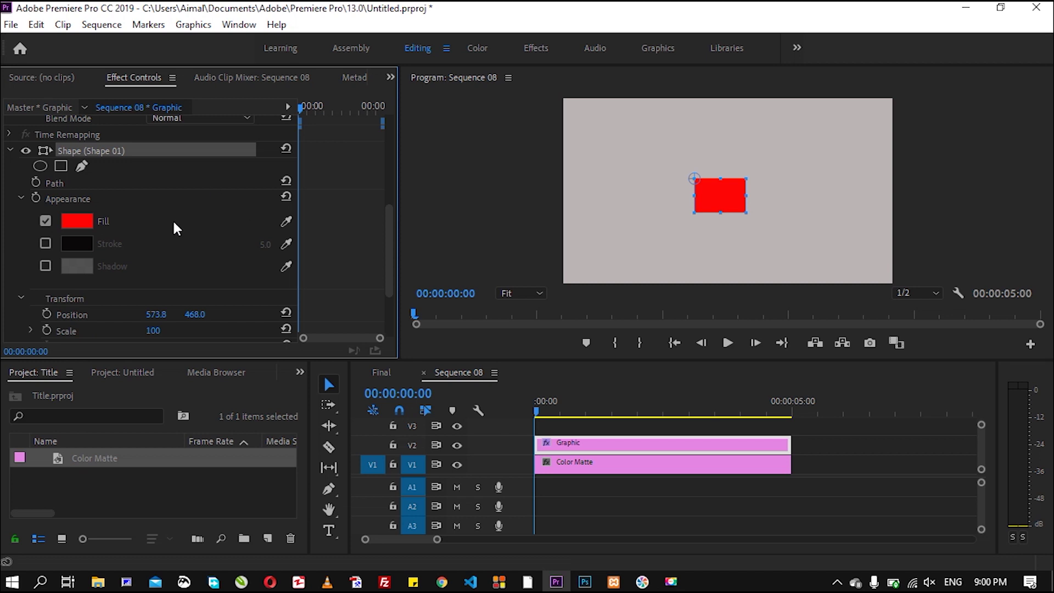
left_click_drag(390, 213, 394, 239)
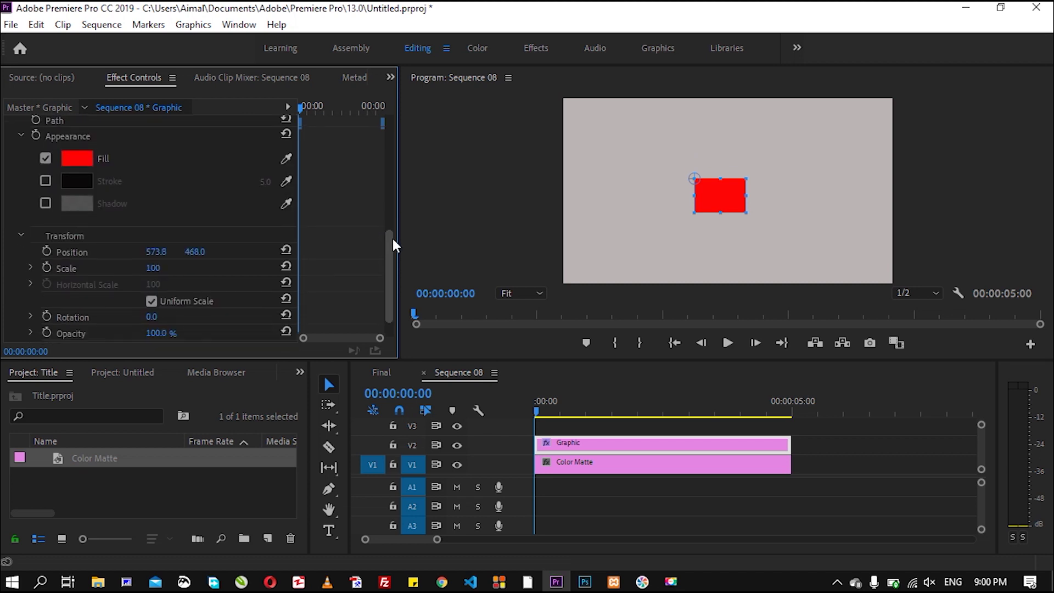
Step: Try a darker fill and an outline stroke on the rectangle, then revert to plain red
left_click(74, 155)
left_click(448, 280)
left_click(699, 232)
left_click(44, 181)
left_click(44, 182)
scroll(382, 249, "down", 1)
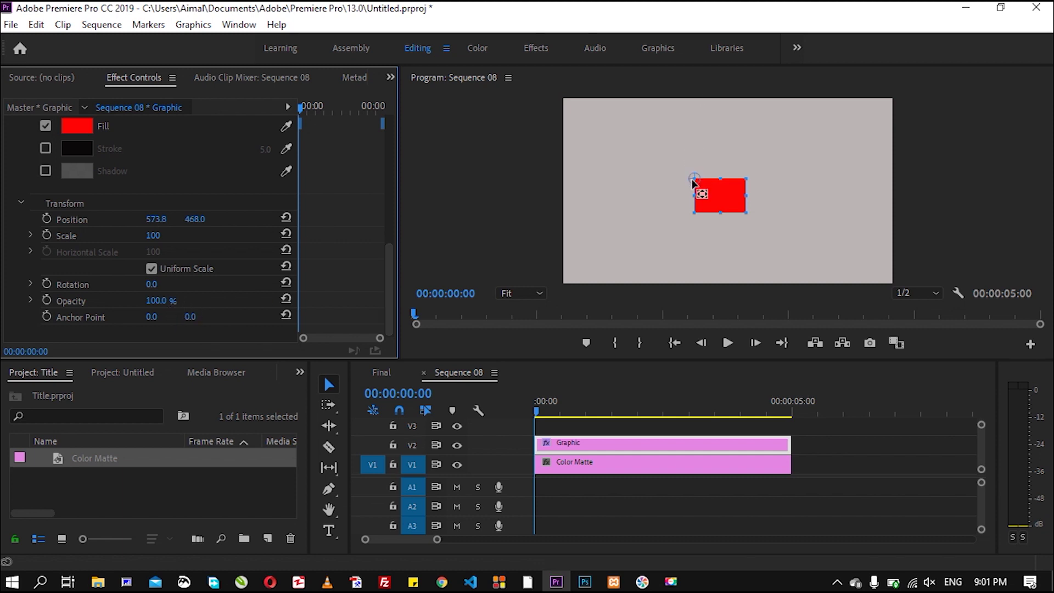
Step: Centre the anchor point, untick Uniform Scale, and widen the bar to Horizontal Scale 379
left_click_drag(692, 181, 663, 176)
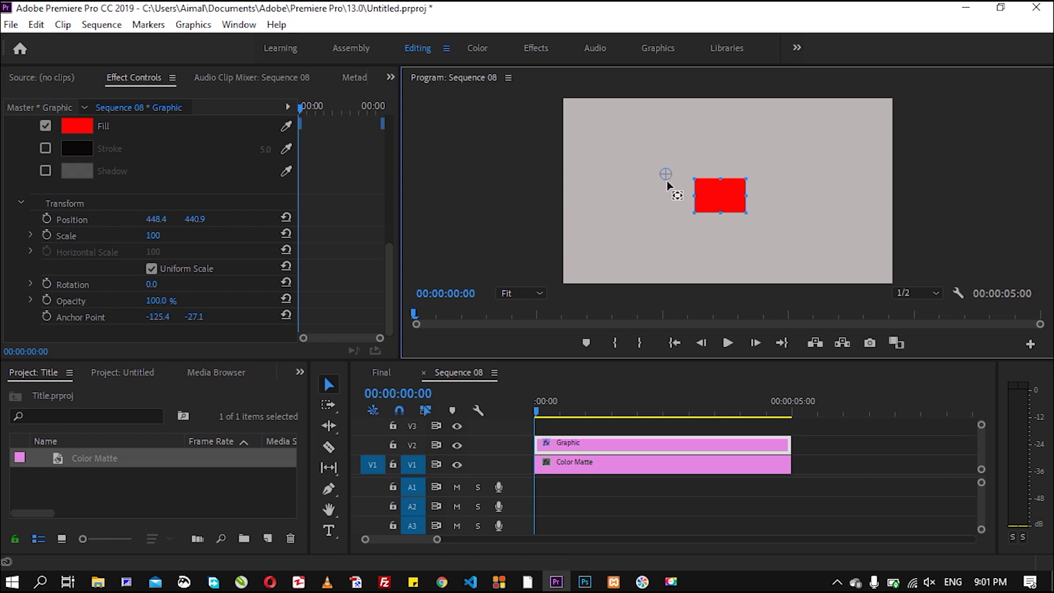
left_click_drag(667, 177, 695, 203)
left_click(154, 269)
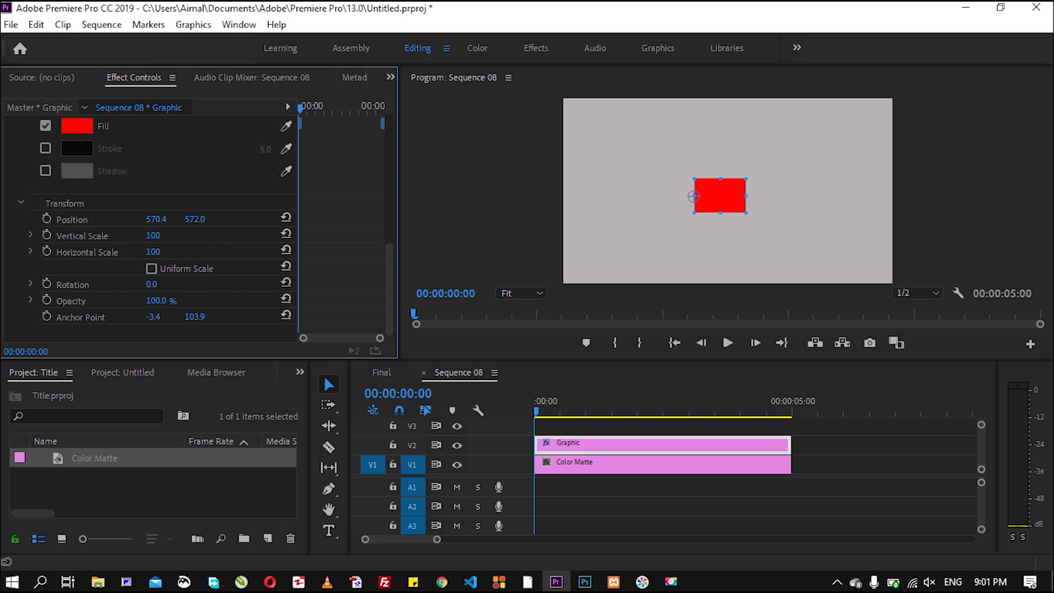
mouse_move(152, 252)
left_mouse_down()
mouse_move(216, 251)
mouse_move(104, 252)
mouse_move(162, 252)
left_mouse_up()
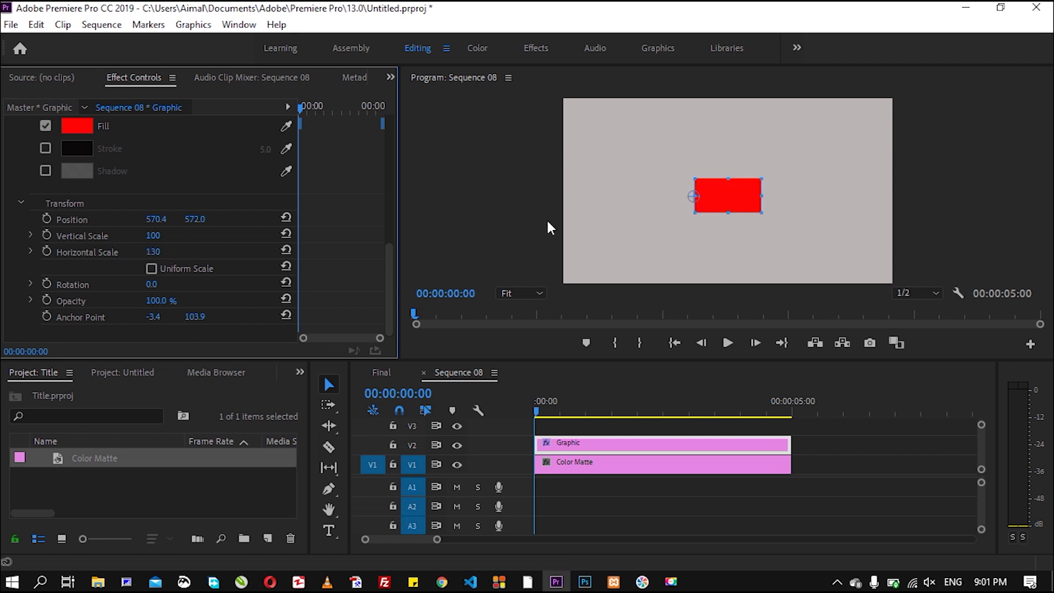
left_click_drag(694, 199, 746, 196)
left_click_drag(154, 251, 223, 251)
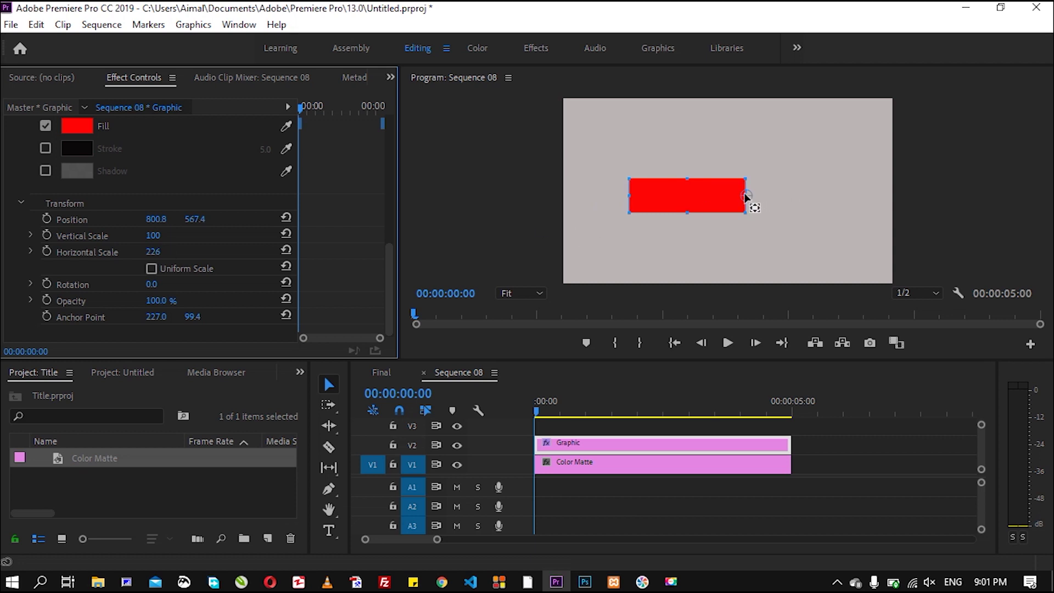
left_click_drag(745, 194, 722, 203)
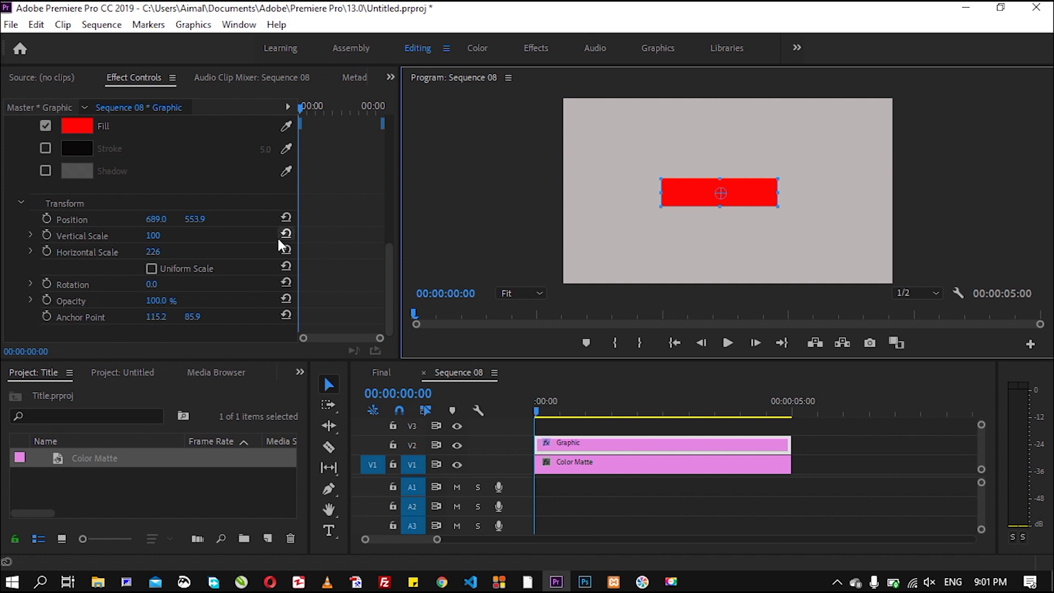
left_click_drag(152, 254, 638, 255)
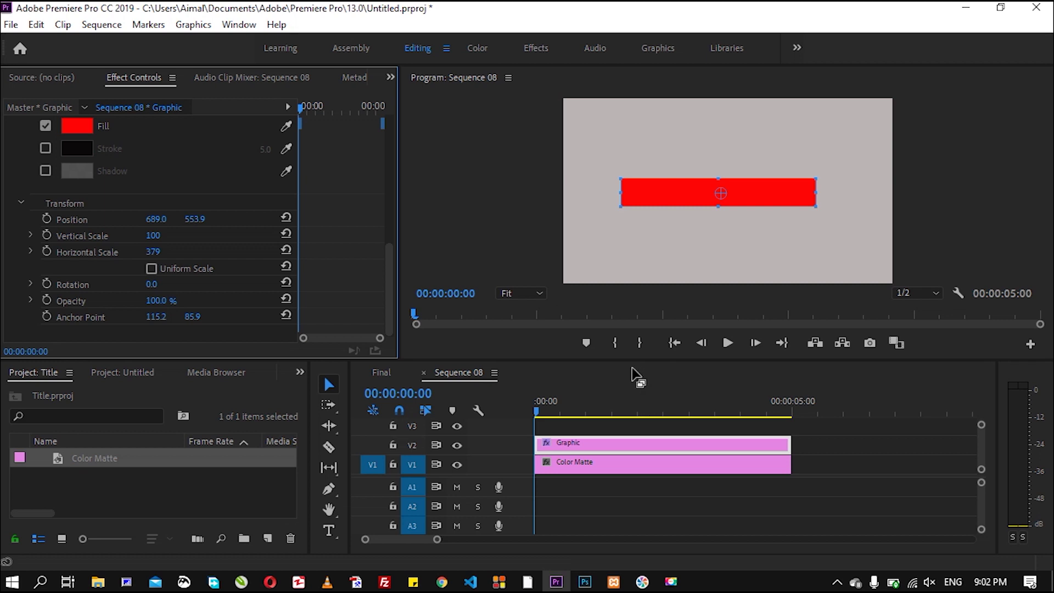
Step: Enlarge the video tracks in the timeline and deselect the rectangle graphic
left_click(516, 481)
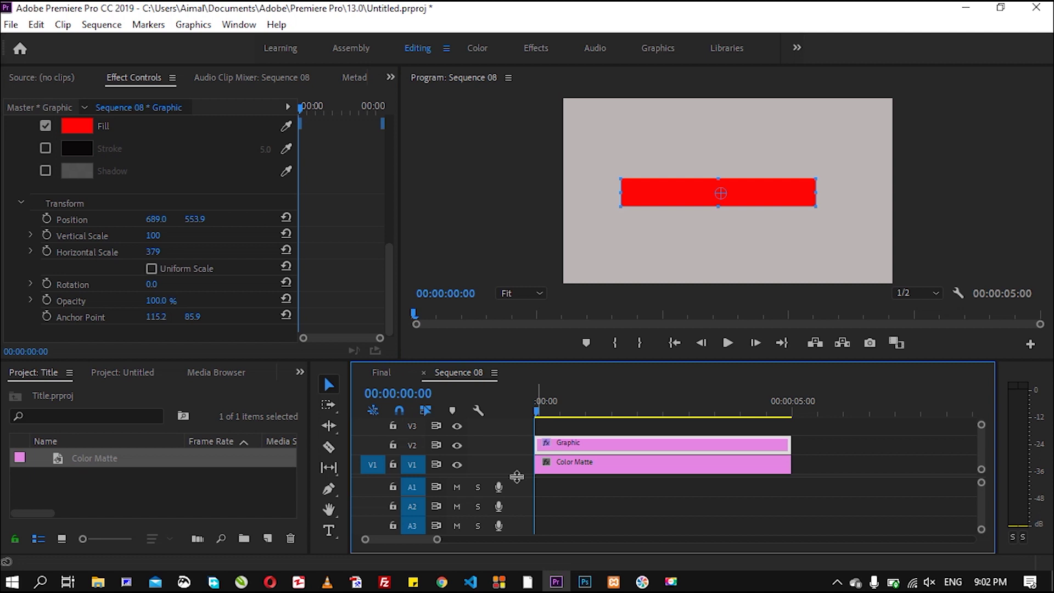
left_click_drag(516, 481, 516, 514)
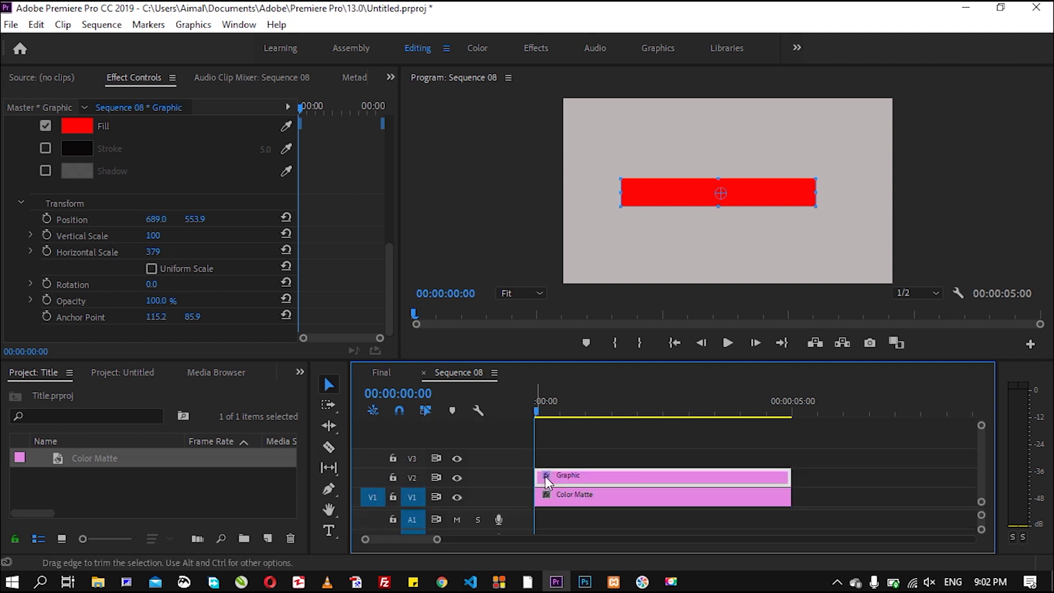
left_click(564, 452)
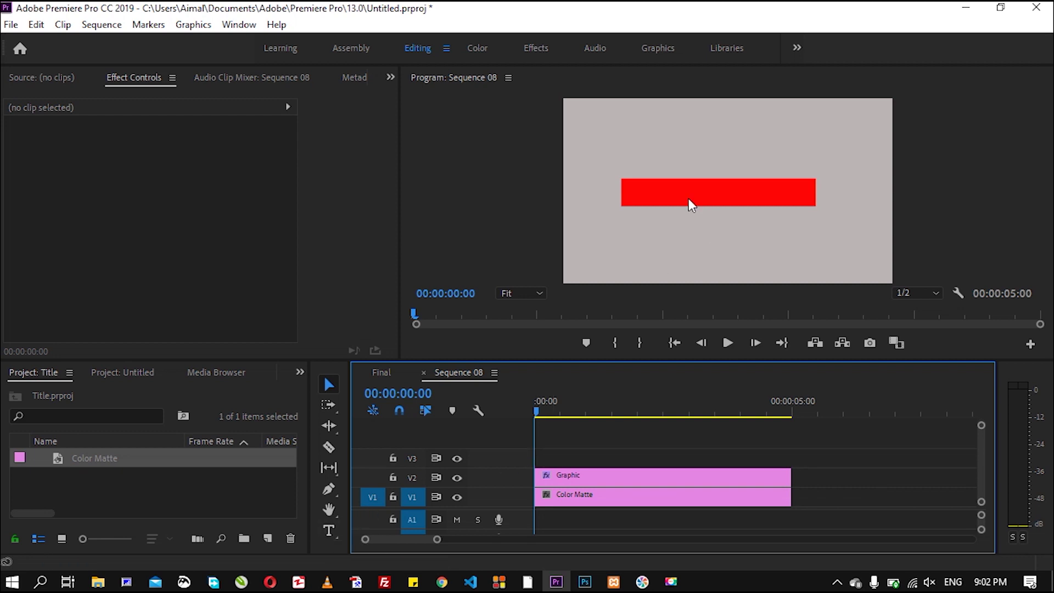
Step: Add an 'AYS TECH' text layer on V3 and centre it on the red bar
left_click(192, 24)
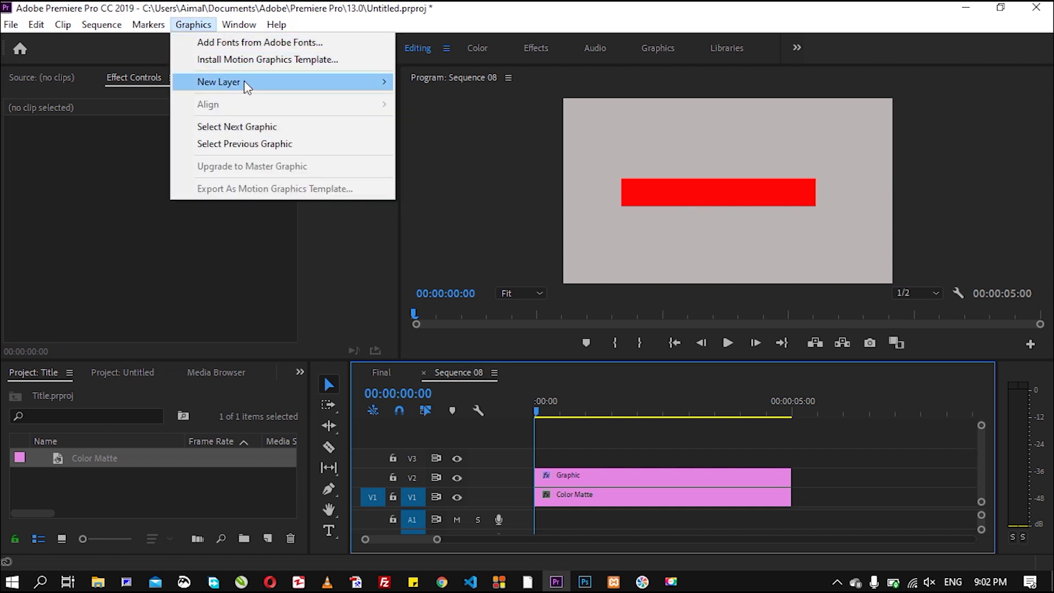
mouse_move(247, 83)
left_click(422, 84)
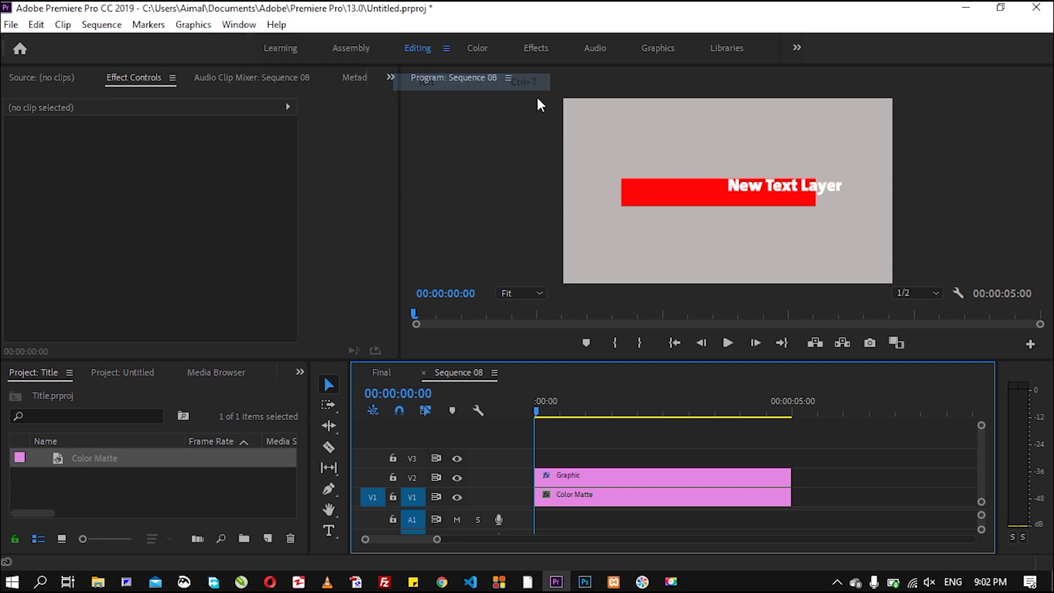
left_click_drag(795, 185, 727, 192)
double_click(726, 191)
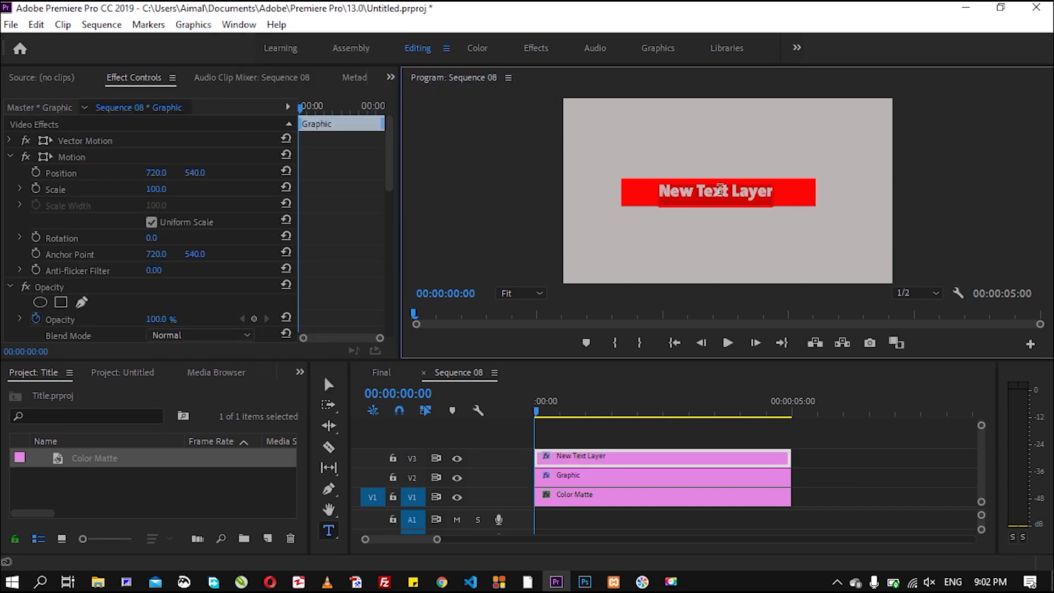
type("A")
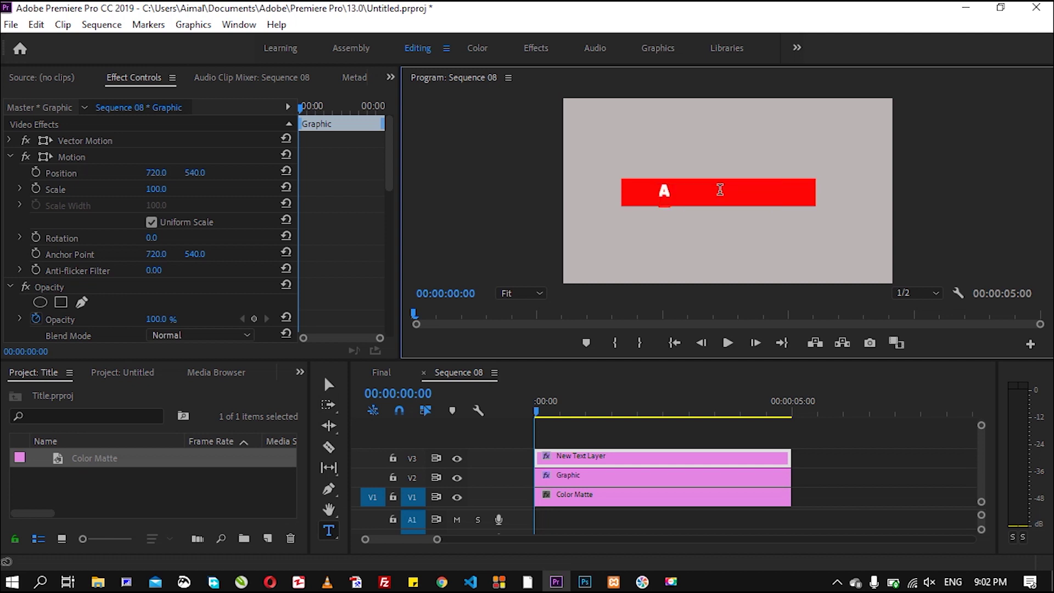
type("YS TECH")
left_click(328, 384)
left_click_drag(695, 195, 712, 196)
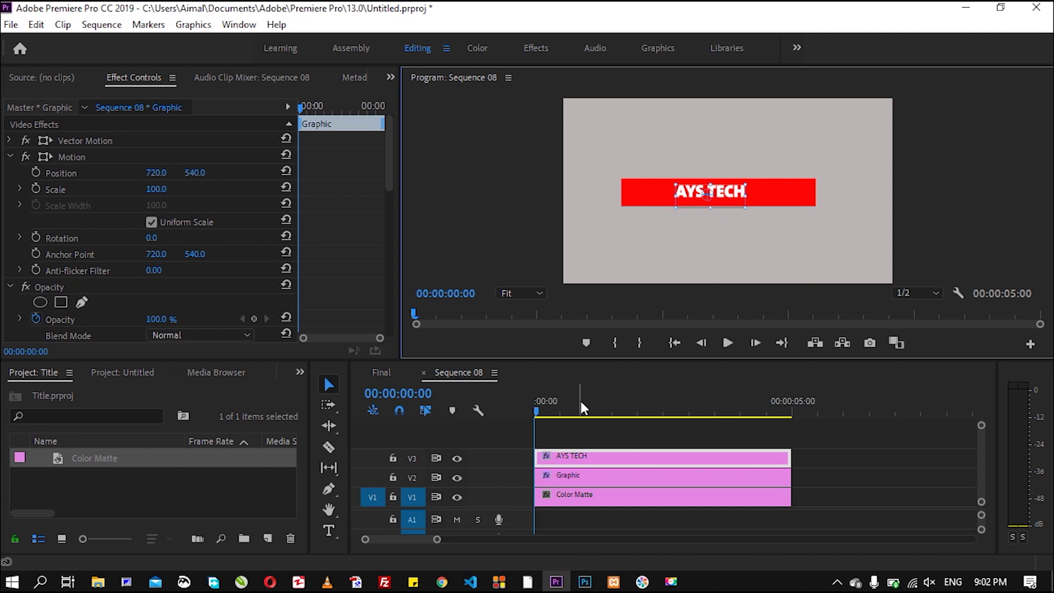
Step: Keyframe the red bar's Horizontal Scale at 0 at the sequence start
left_click(579, 475)
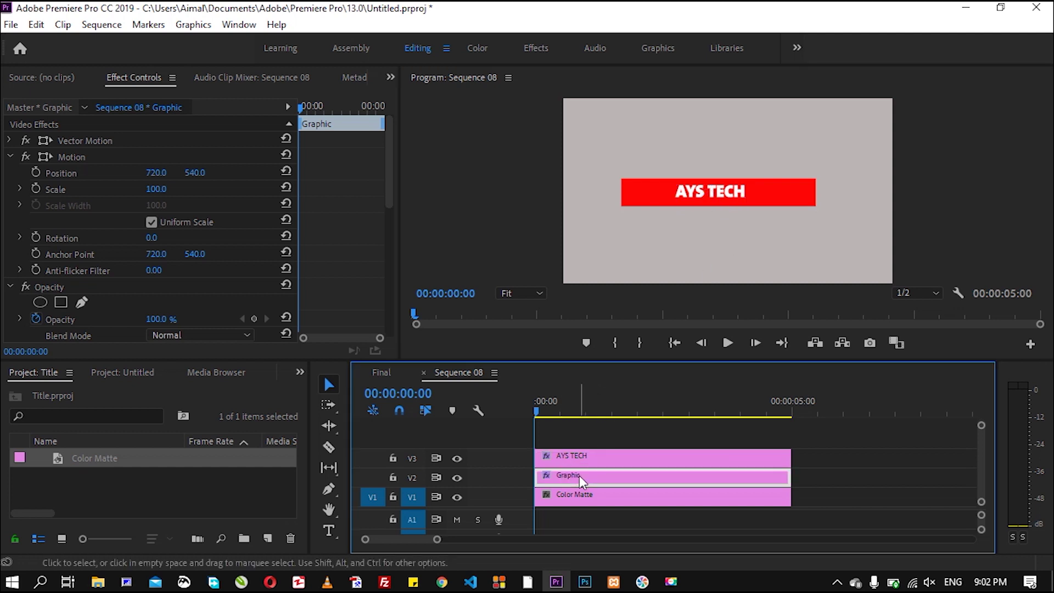
left_click_drag(389, 171, 379, 309)
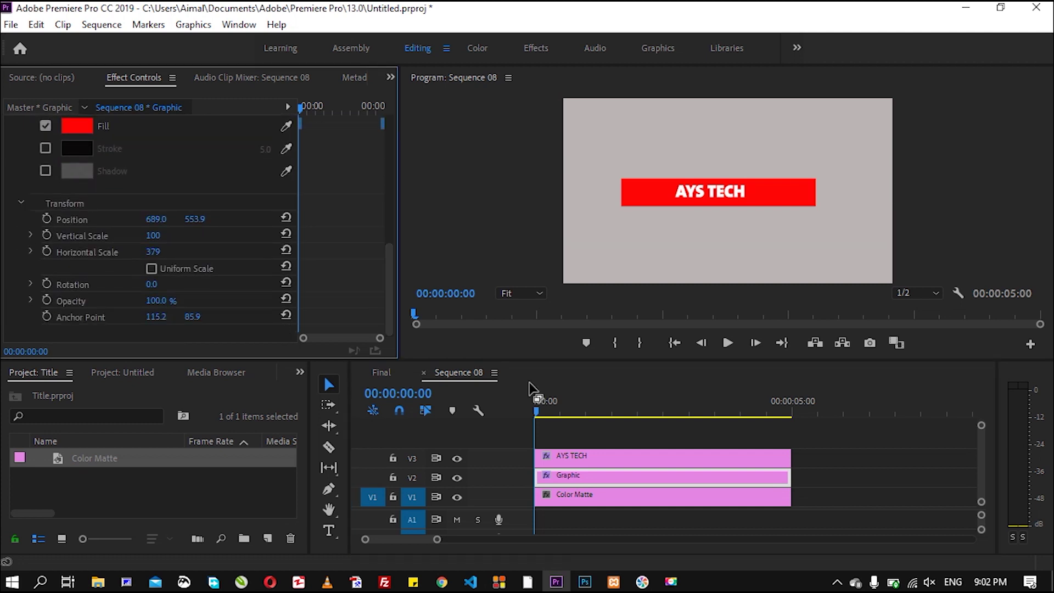
left_click_drag(538, 410, 531, 412)
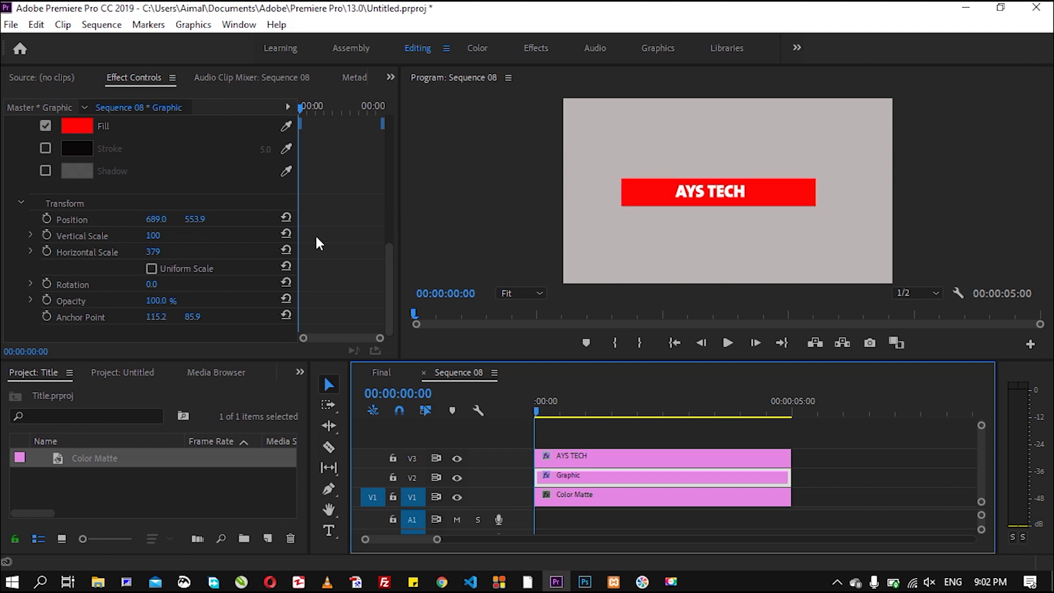
left_click(153, 252)
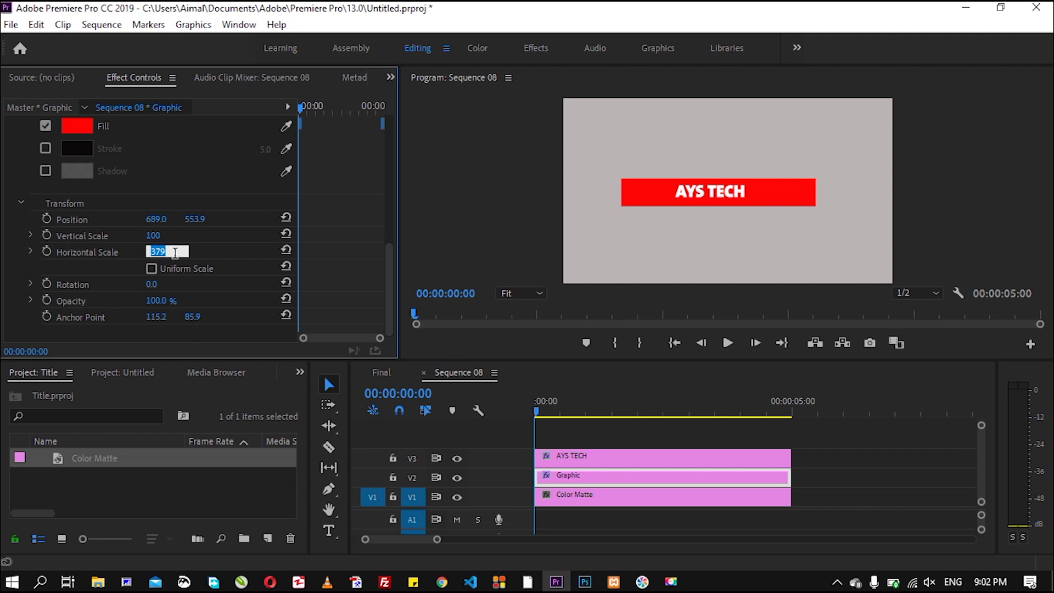
type("0")
key("Return")
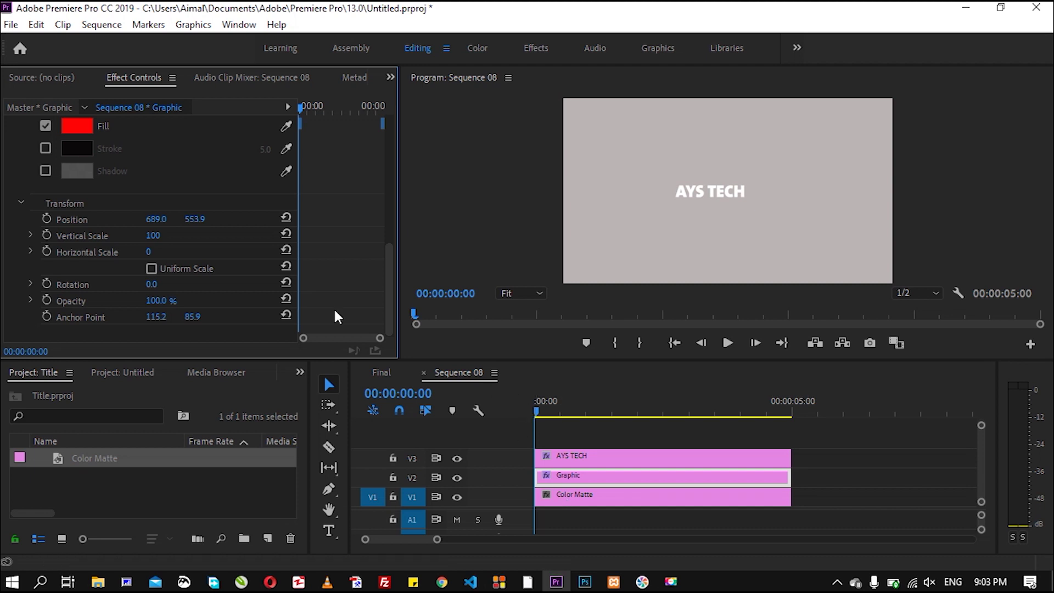
left_click(46, 251)
Step: Add Horizontal Scale keyframes of 380 at 0:19 and at 4:00
left_click_drag(536, 413, 573, 416)
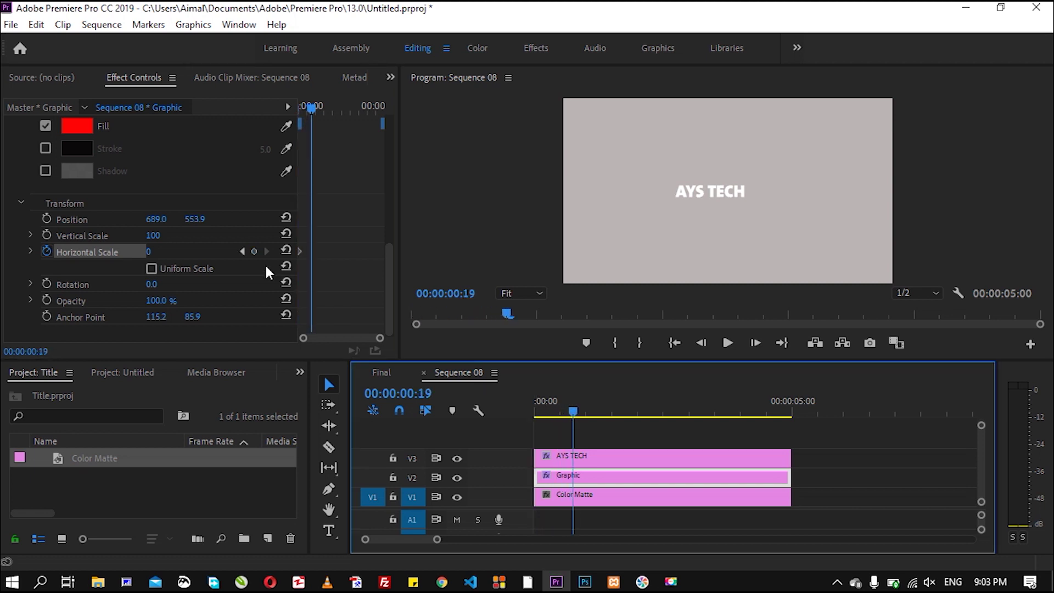
left_click(148, 253)
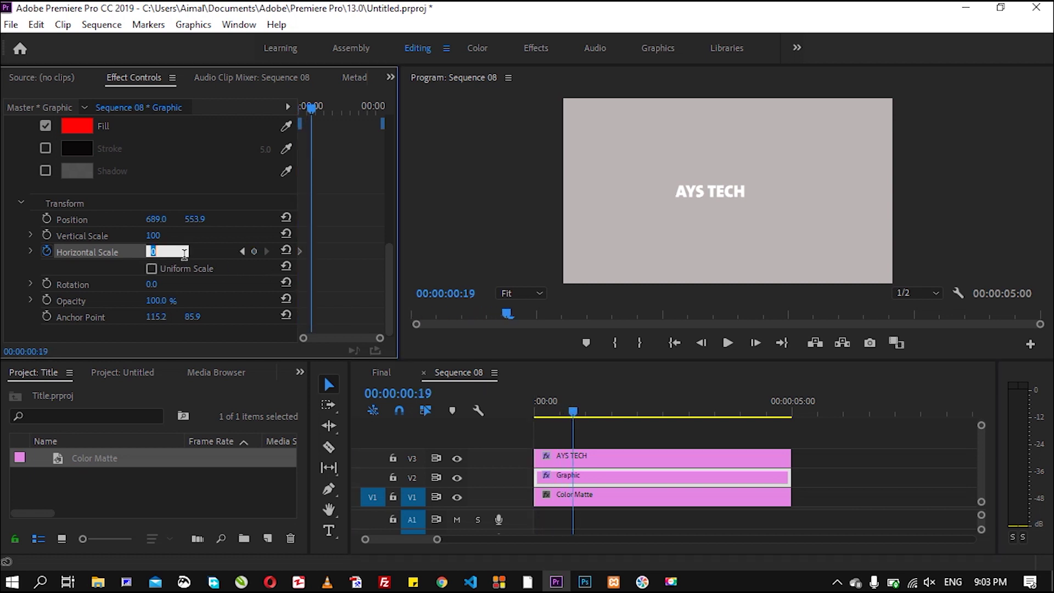
type("380")
key("Return")
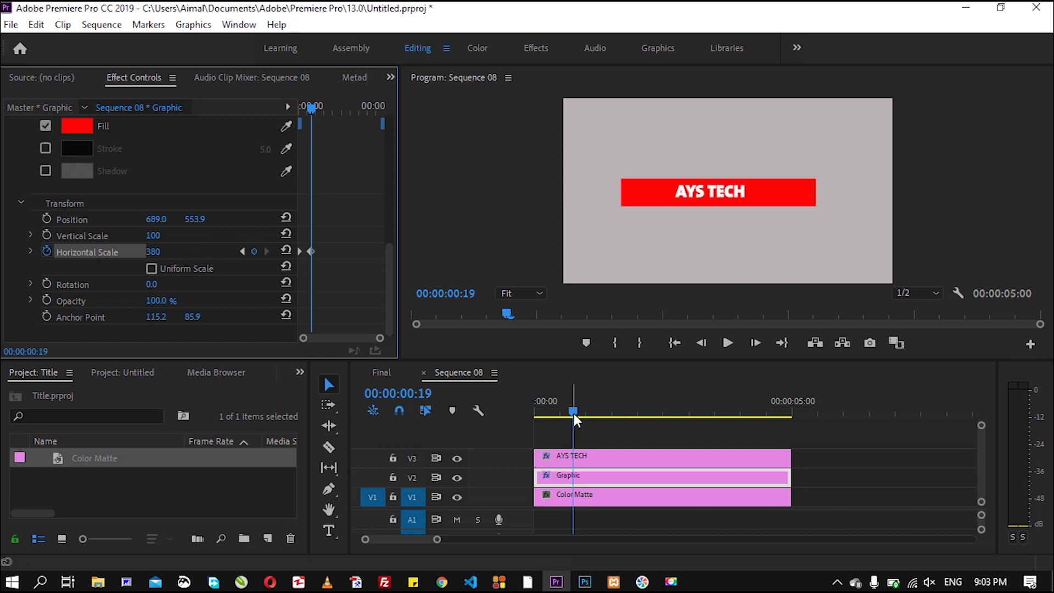
left_click_drag(593, 410, 742, 421)
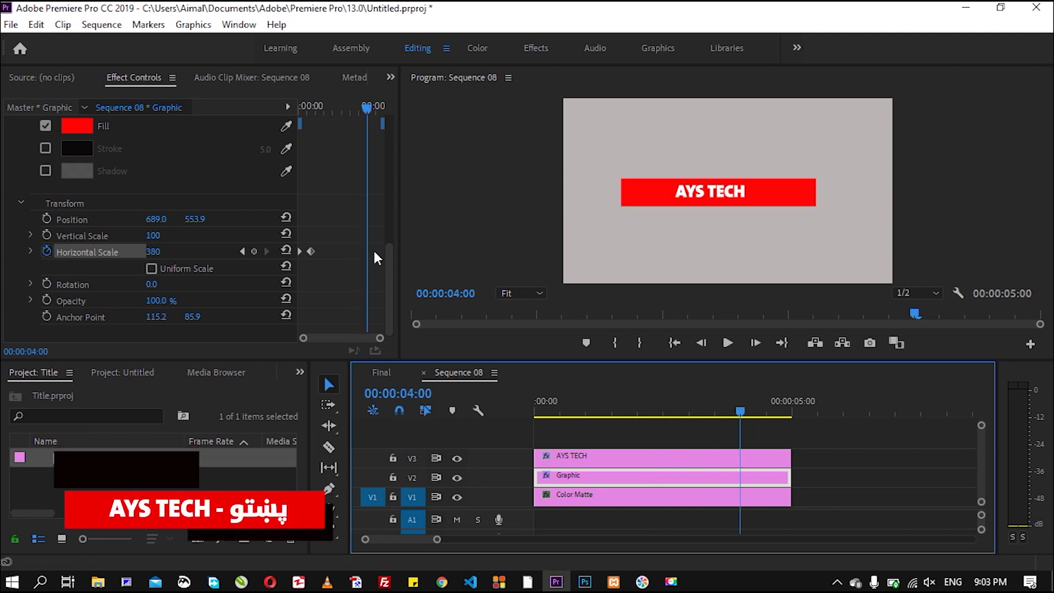
left_click(255, 252)
left_click(254, 251)
Step: Keyframe Horizontal Scale back to 0 at 4:24 and play back the bar animation
left_click_drag(741, 412, 789, 413)
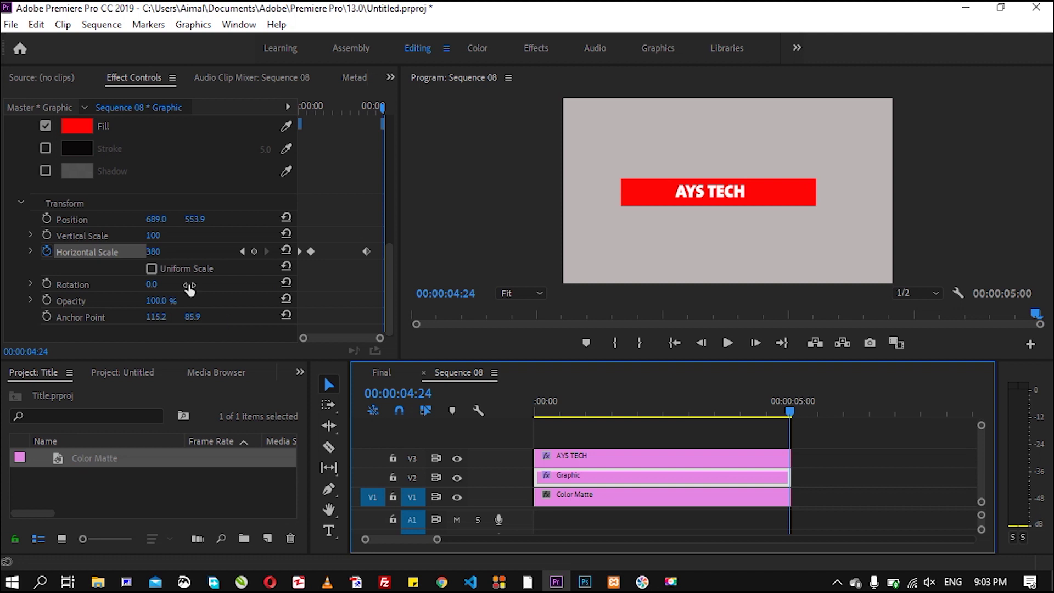
left_click(153, 252)
type("0")
key("Return")
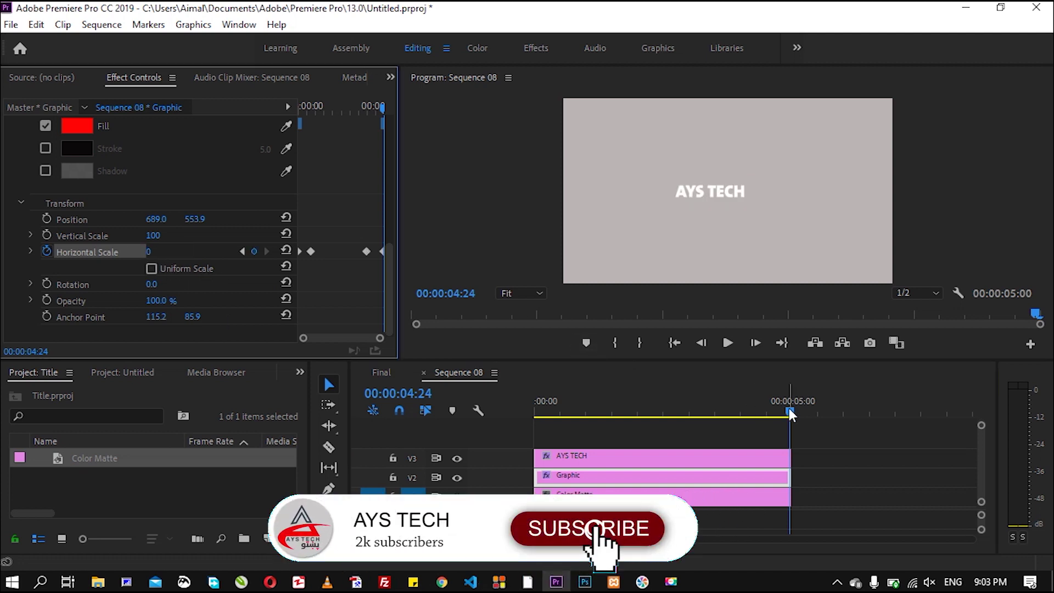
left_click_drag(789, 408, 517, 405)
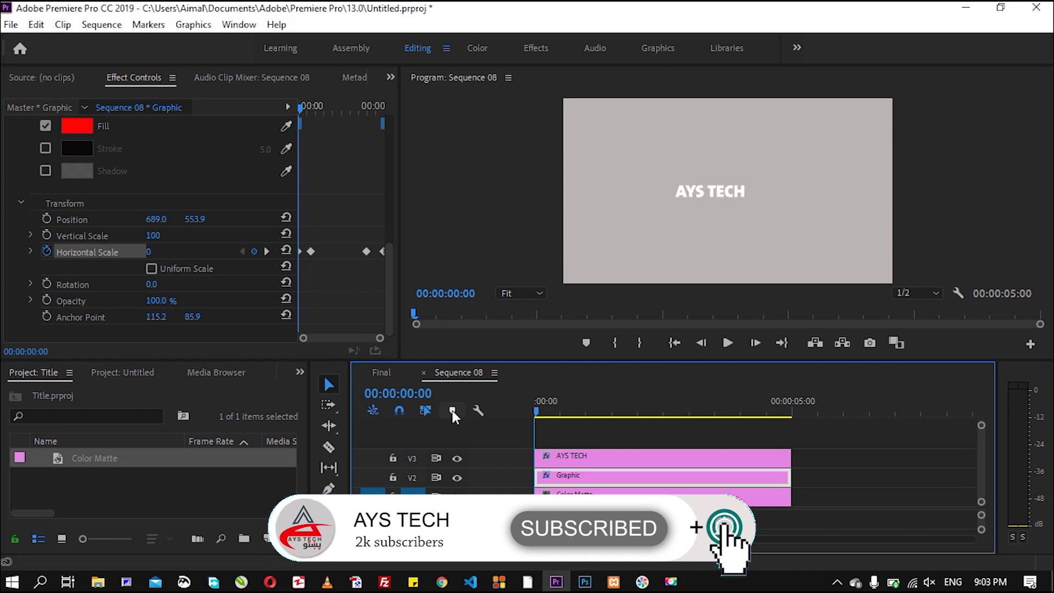
key("space")
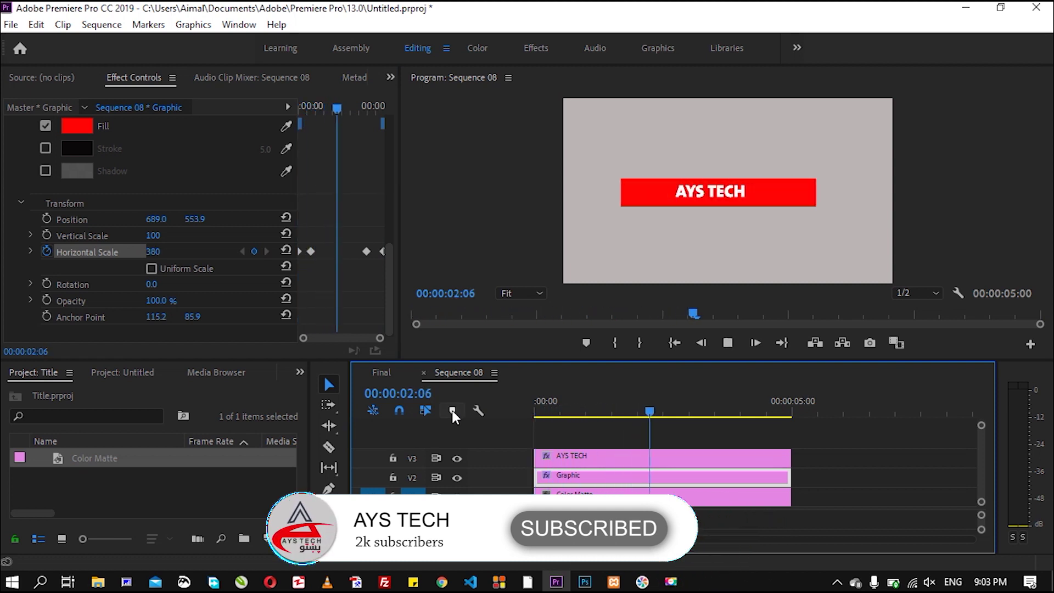
key("Home")
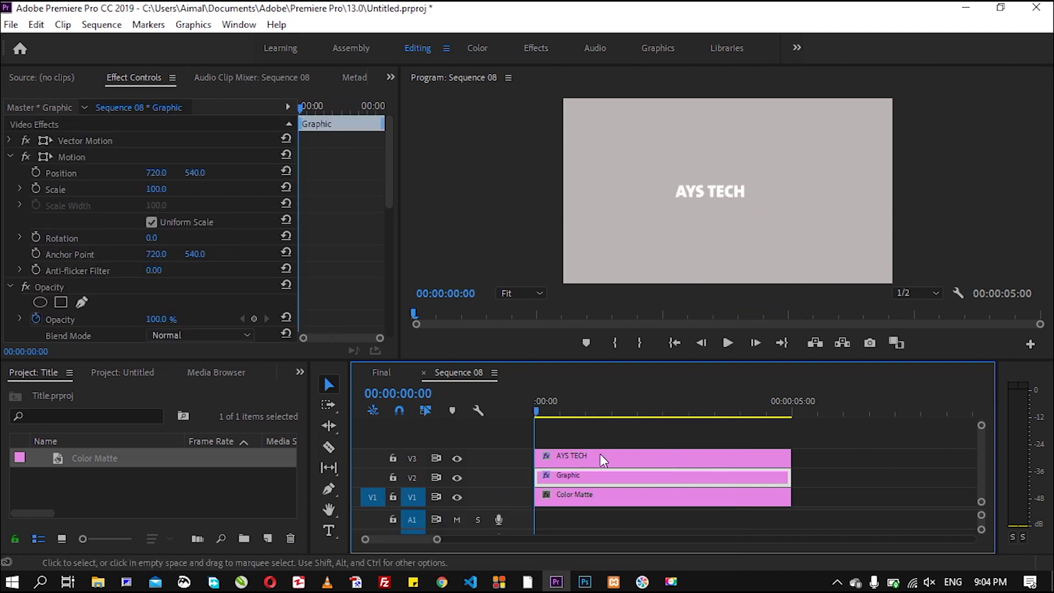
left_click(576, 454)
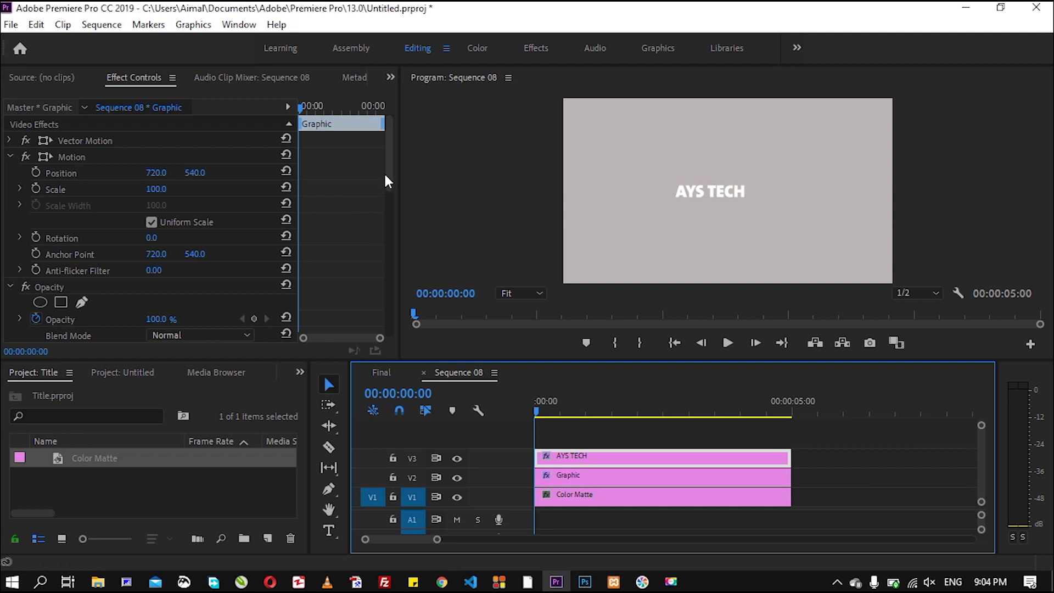
Step: Keyframe the AYS TECH text's Opacity at 0% at the start and at 0:21
scroll(388, 320, "down", 5)
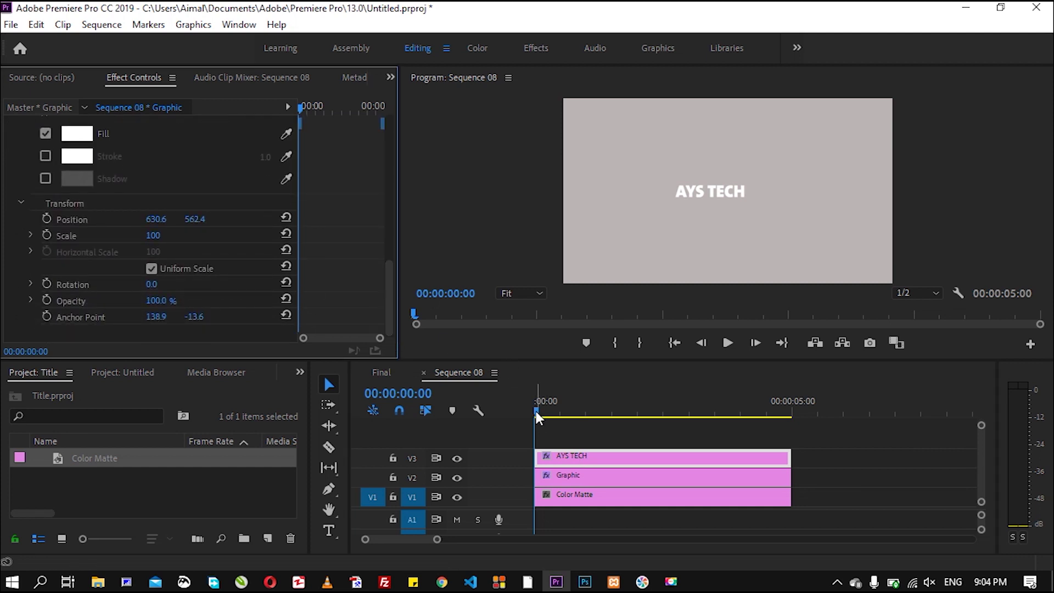
left_click(160, 301)
type("0")
key("Return")
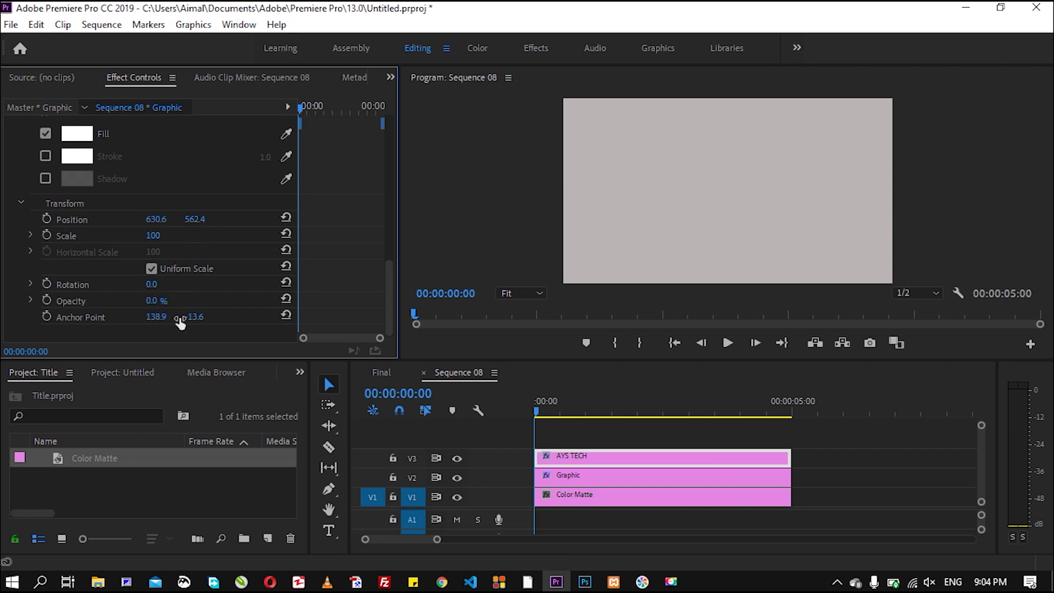
left_click(46, 299)
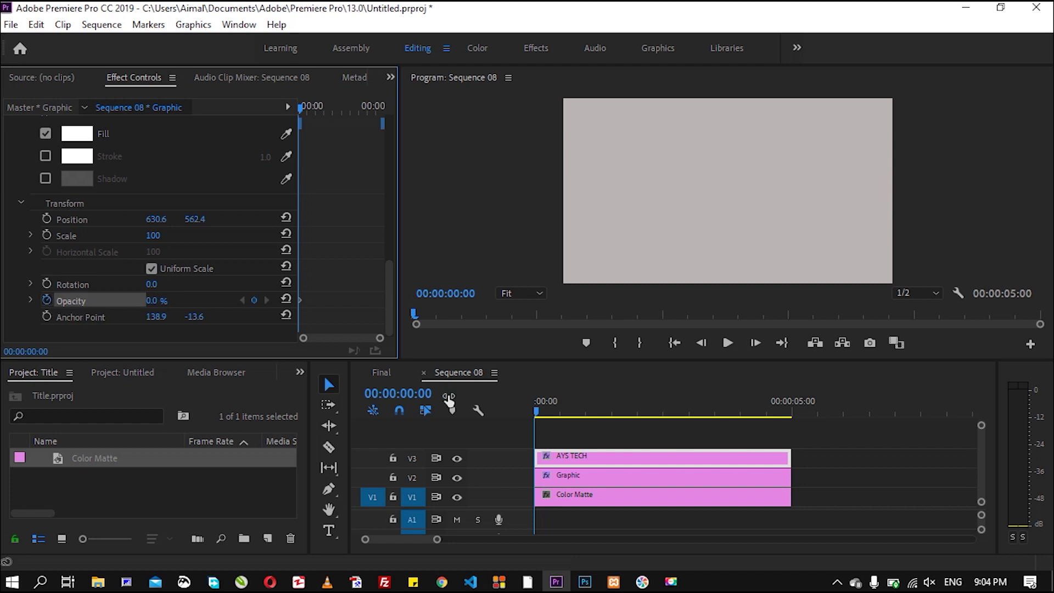
left_click(538, 409)
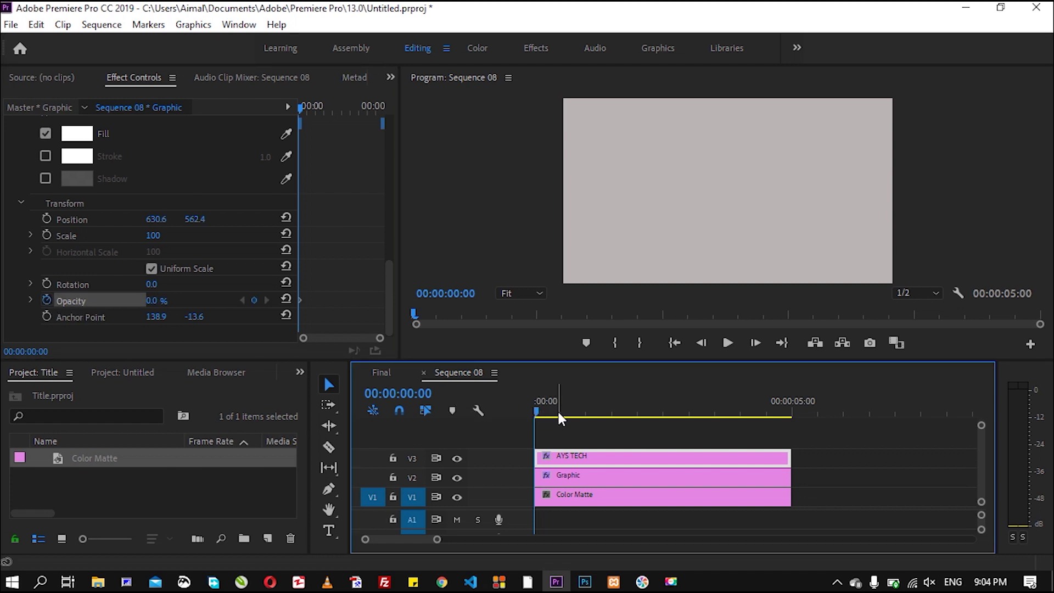
left_click_drag(535, 411, 583, 416)
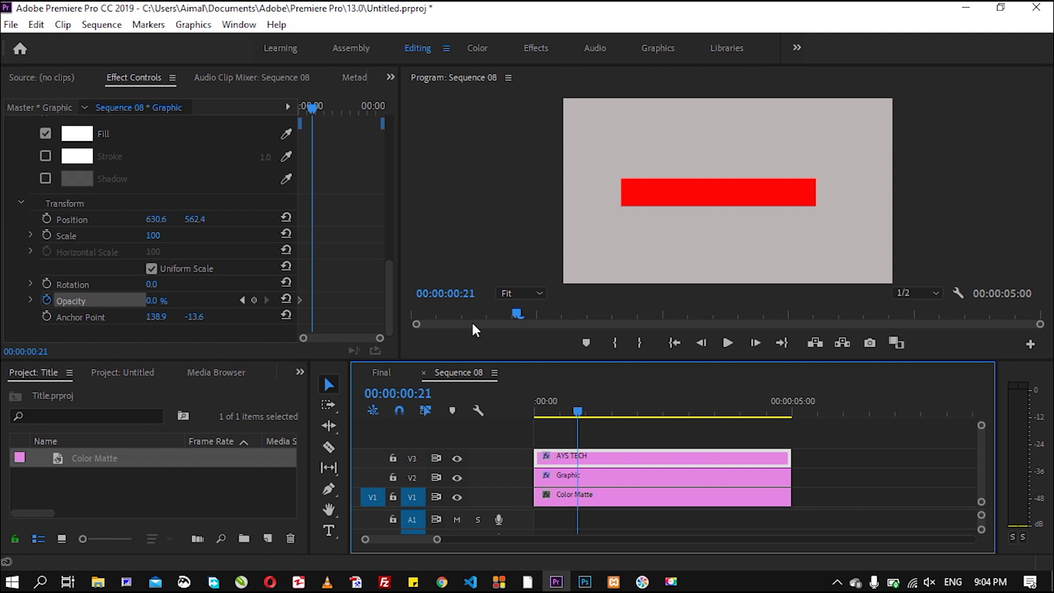
left_click(254, 301)
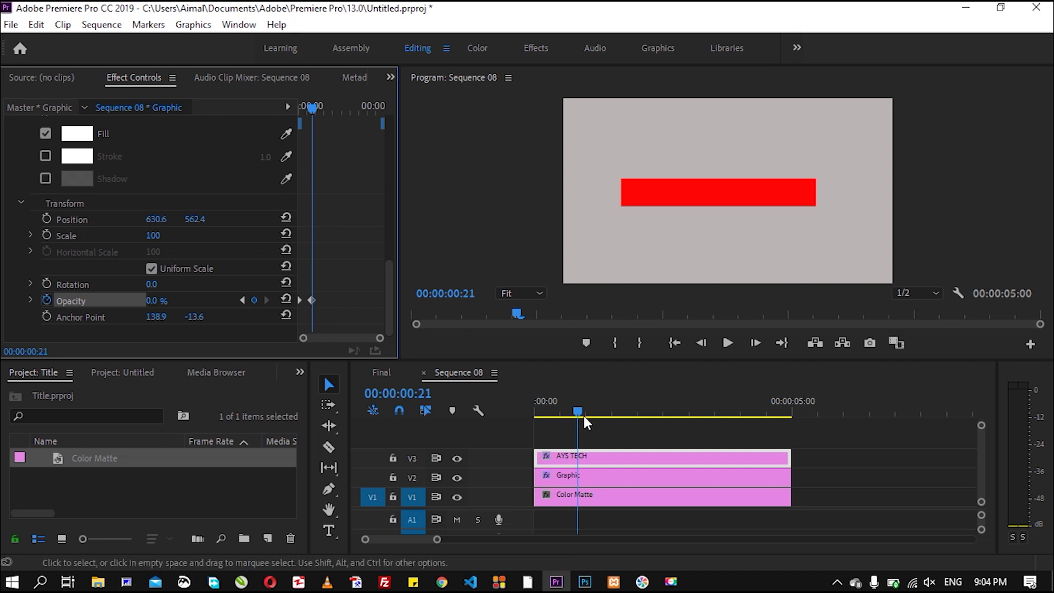
Step: Set Opacity keyframes of 100% at 0:24 and at 4:02
left_click_drag(577, 411, 584, 411)
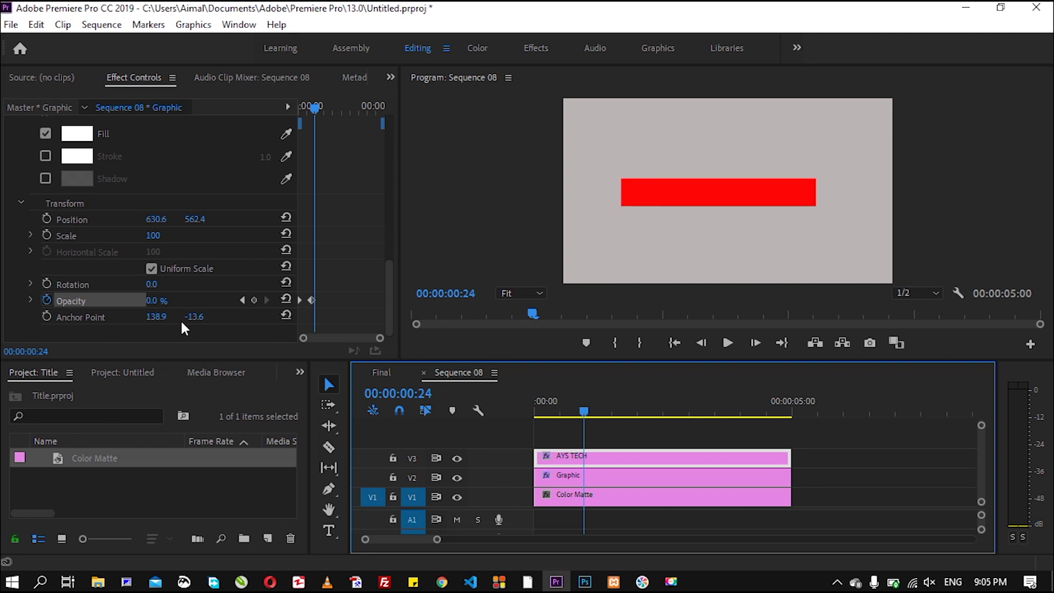
left_click(154, 301)
type("100")
key("Return")
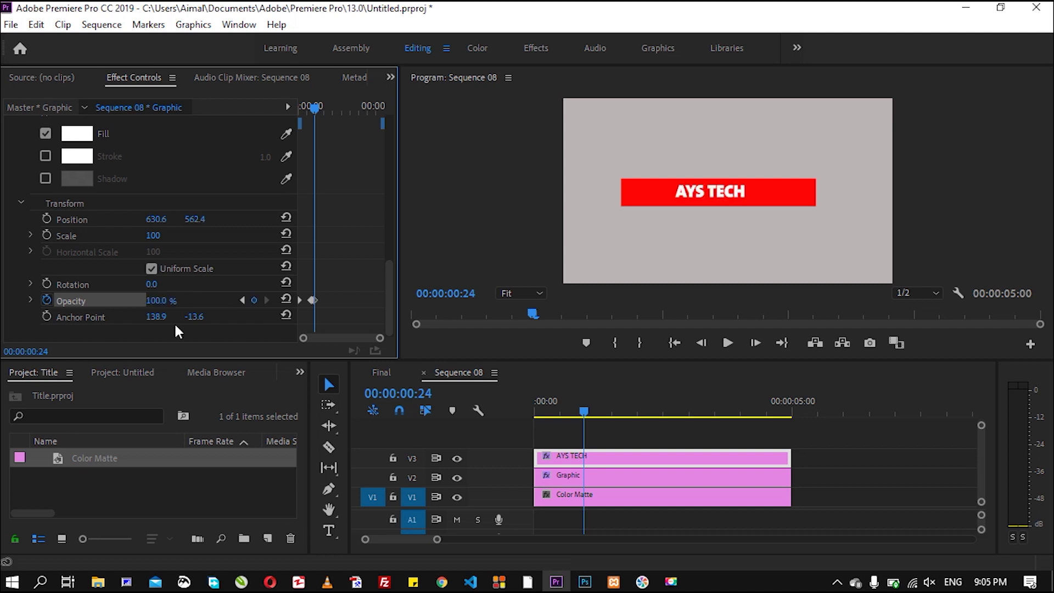
left_click_drag(588, 410, 747, 423)
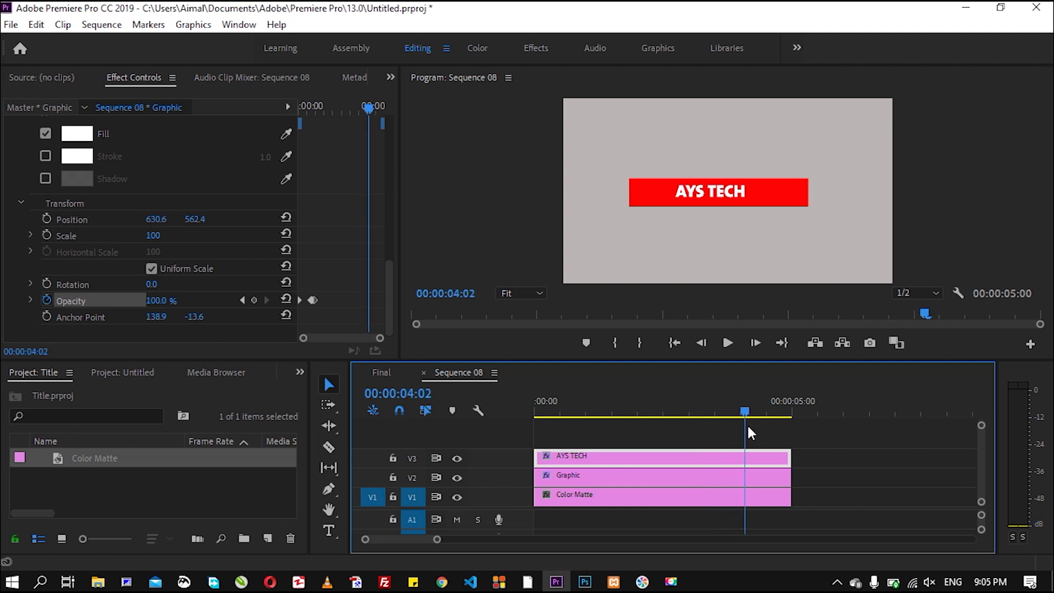
left_click(255, 301)
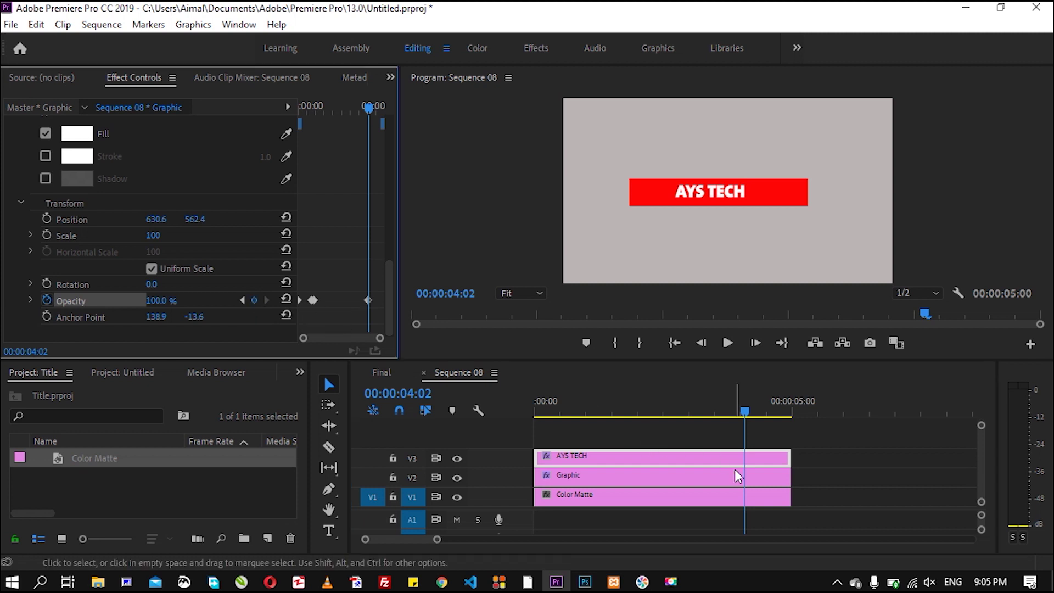
Step: Keyframe Opacity back to 0% at 4:05 and return the playhead to the start
left_click_drag(747, 409, 753, 409)
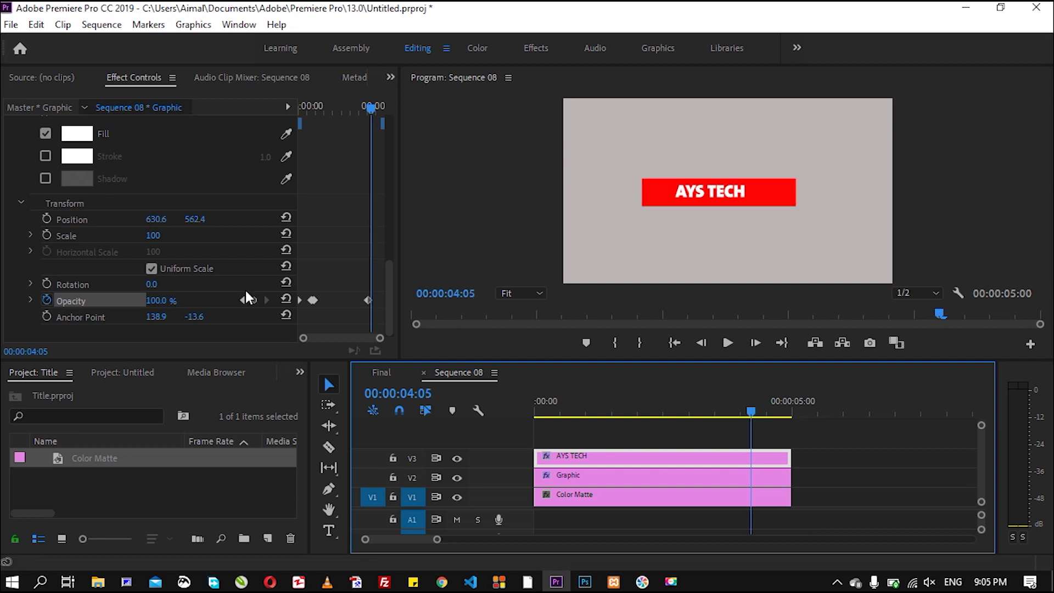
left_click(165, 299)
type("0")
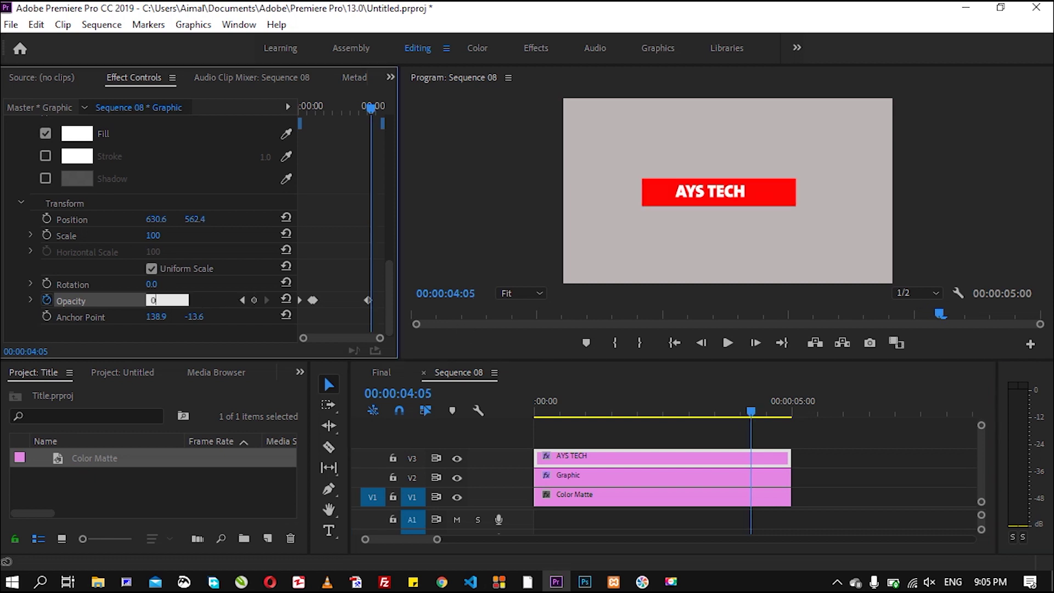
key("Return")
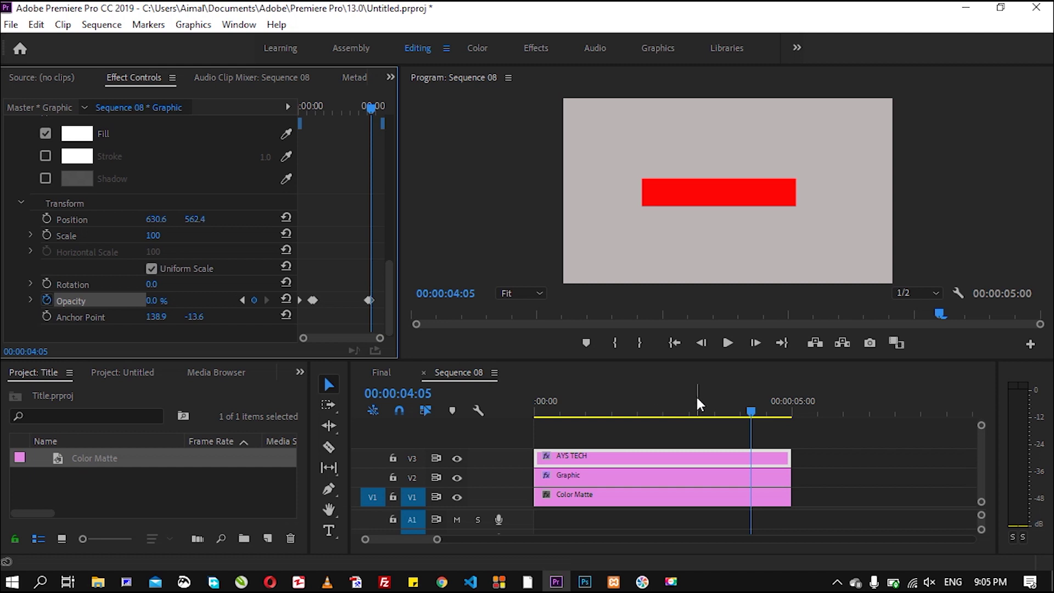
left_click(446, 426)
key("Home")
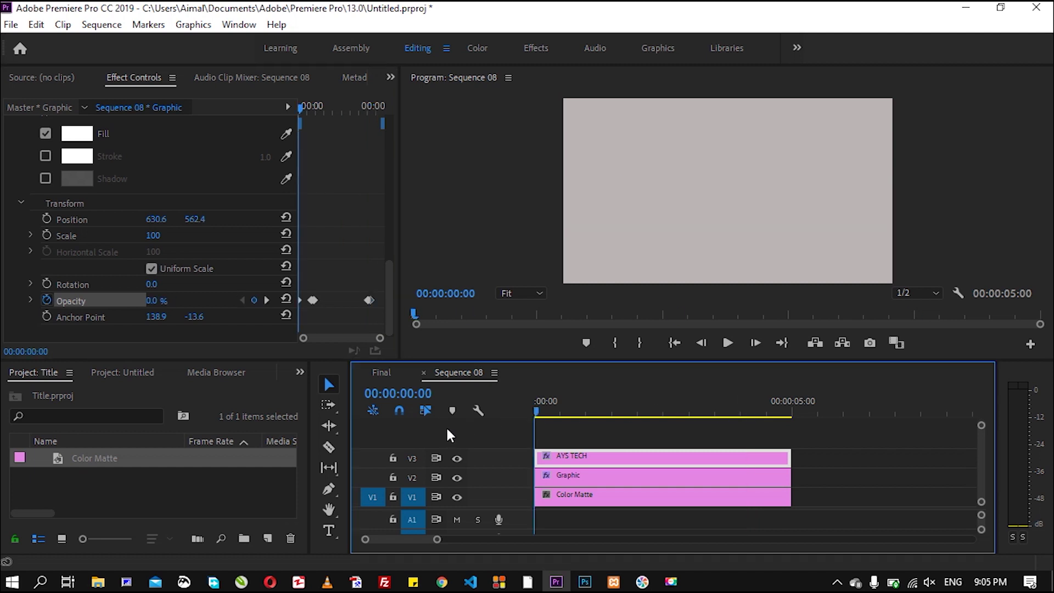
Step: Play Sequence 08's bar and text animation, stop it, and switch to the Final sequence
key("space")
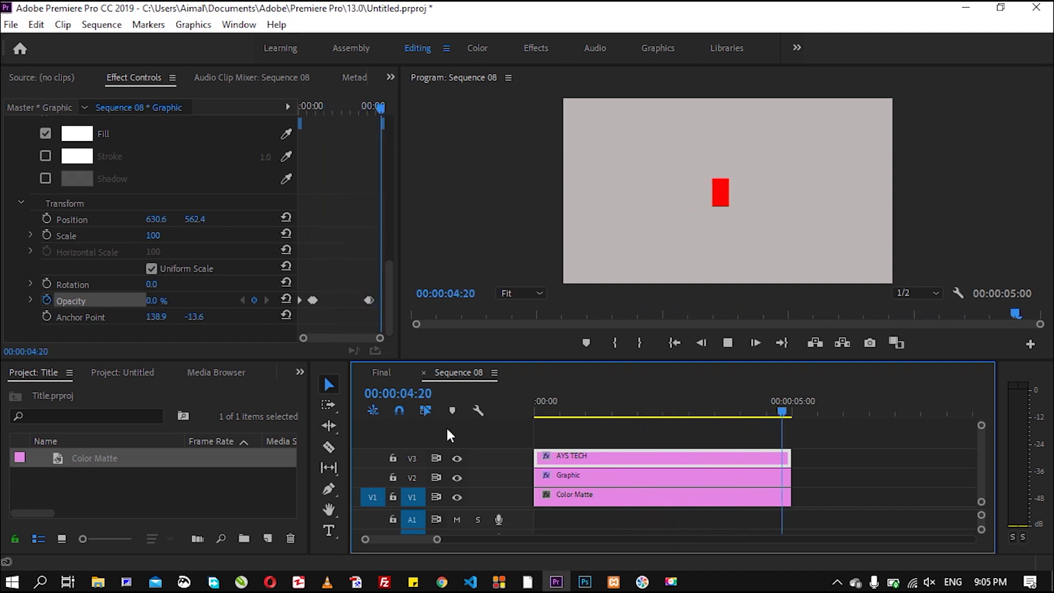
key("space")
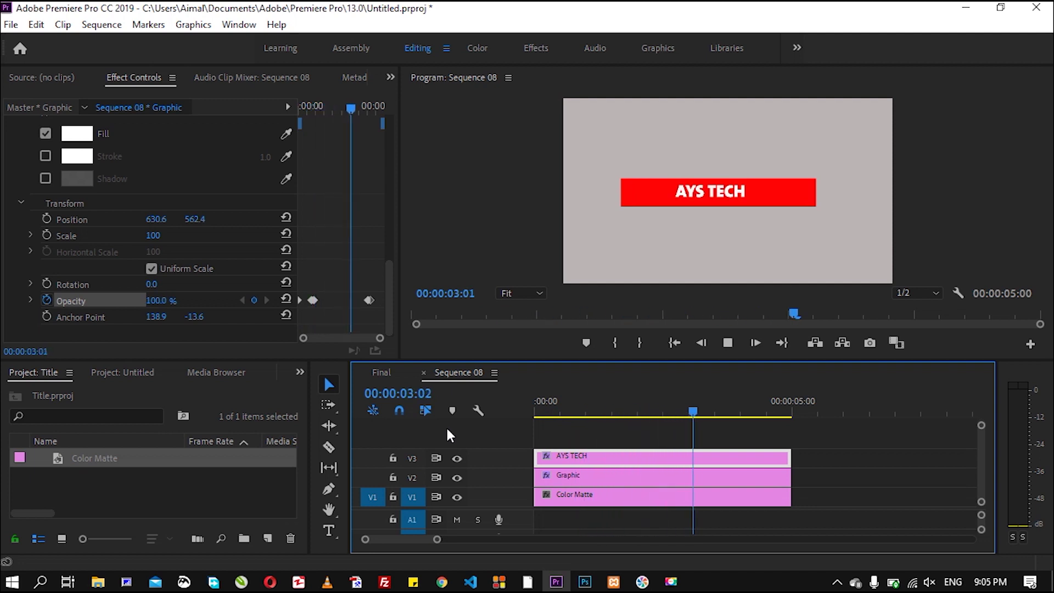
key("space")
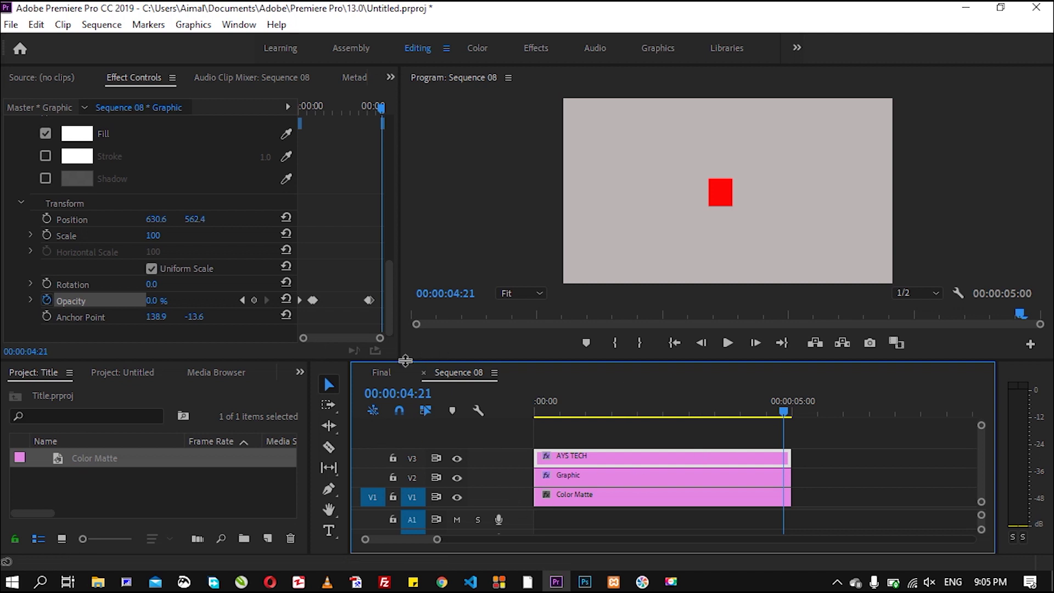
left_click(384, 373)
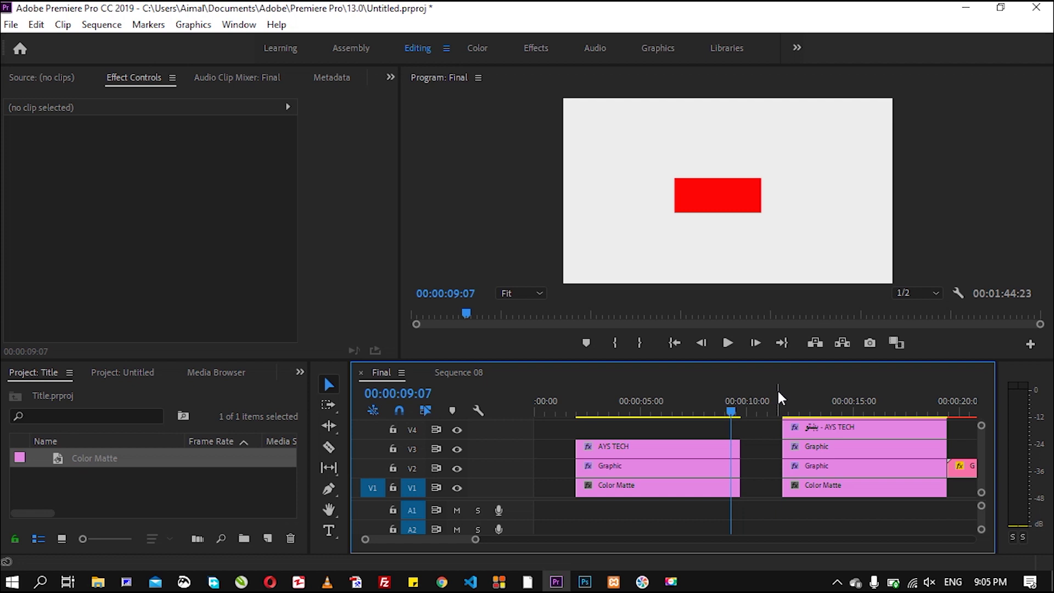
Step: Inspect the Final lower third's red bar and website text at 14:08, save, and scrub back
left_click_drag(775, 359, 774, 334)
left_click(828, 458)
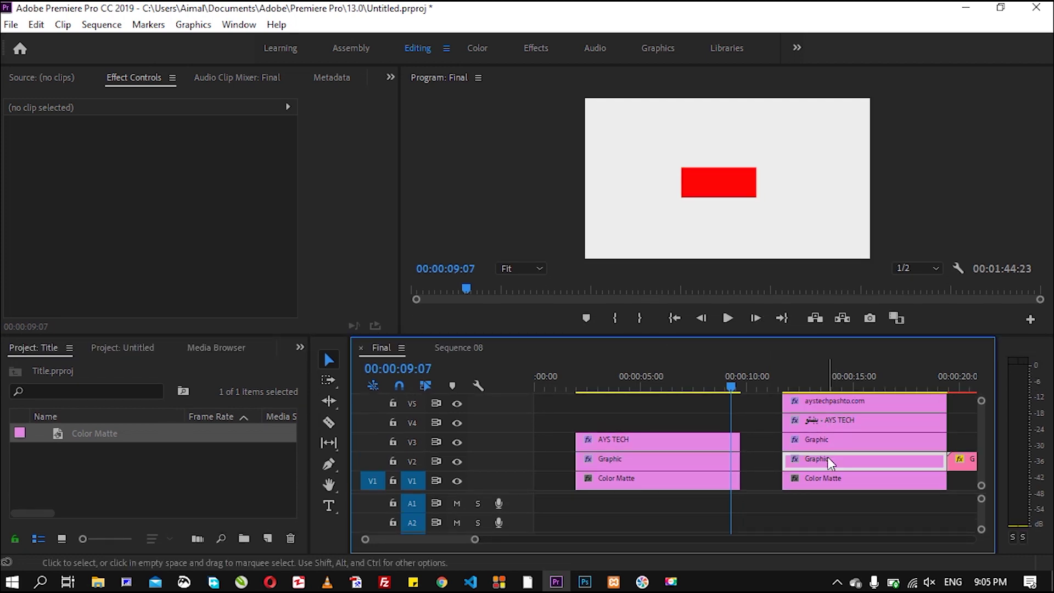
left_click(840, 378)
left_click(772, 215)
left_click(815, 187)
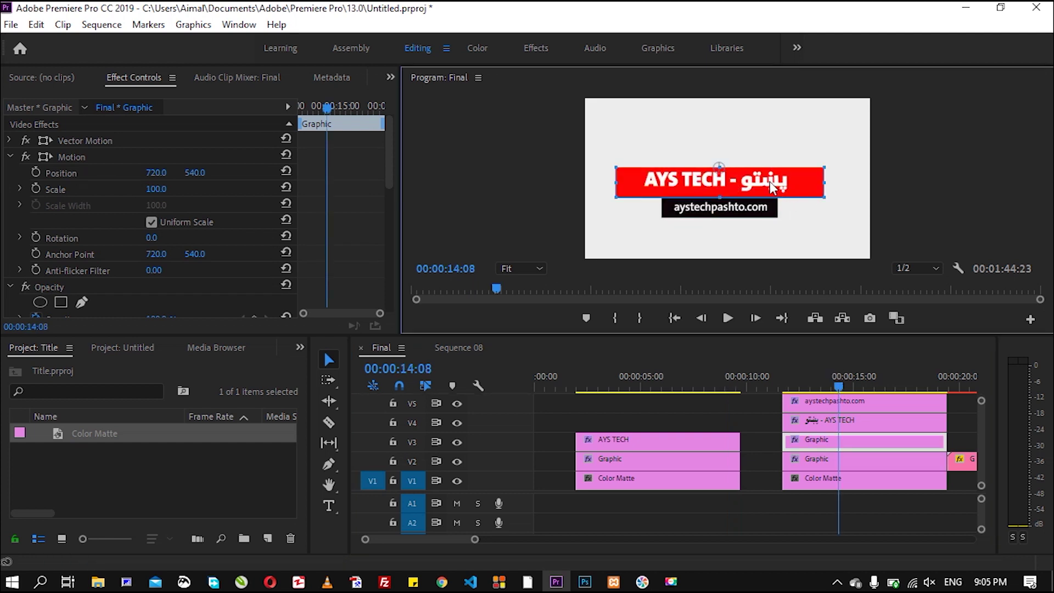
key("ctrl+s")
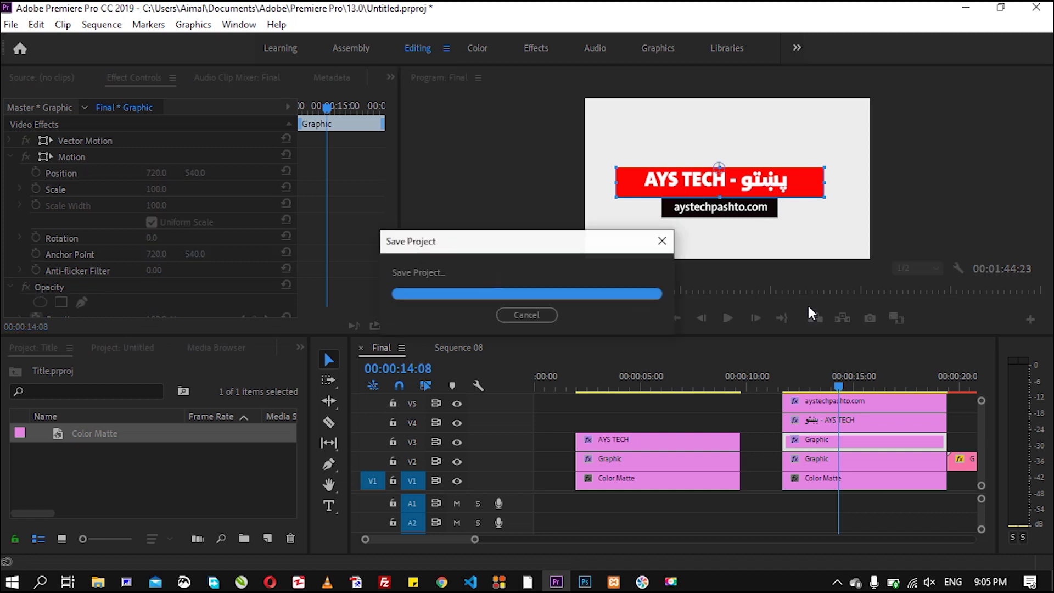
left_click_drag(842, 384, 948, 378)
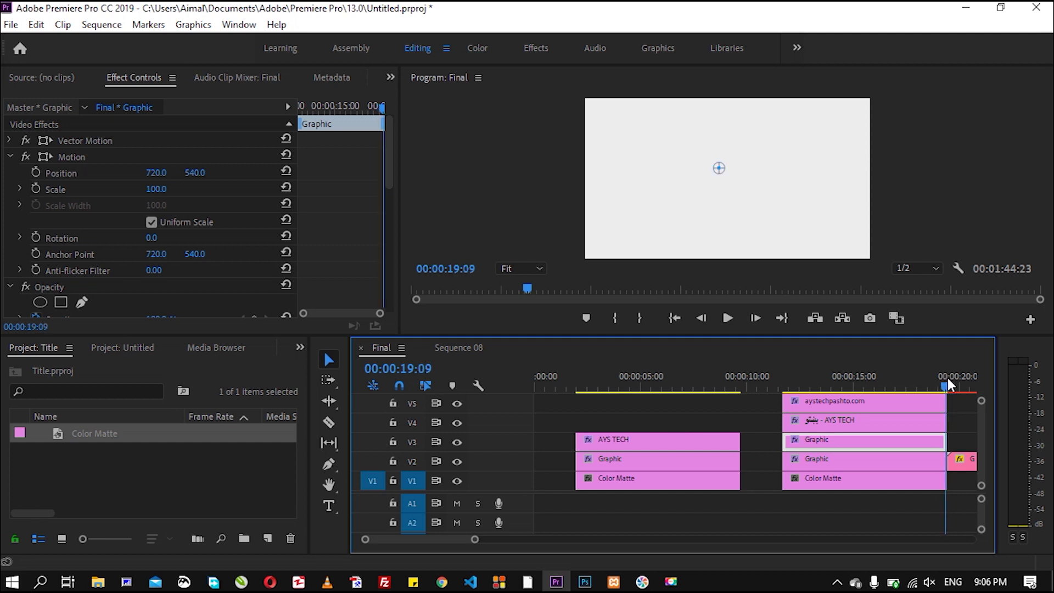
Step: Delete the AYS TECH and Graphic clips from Sequence 08 and return to the start
left_click(465, 344)
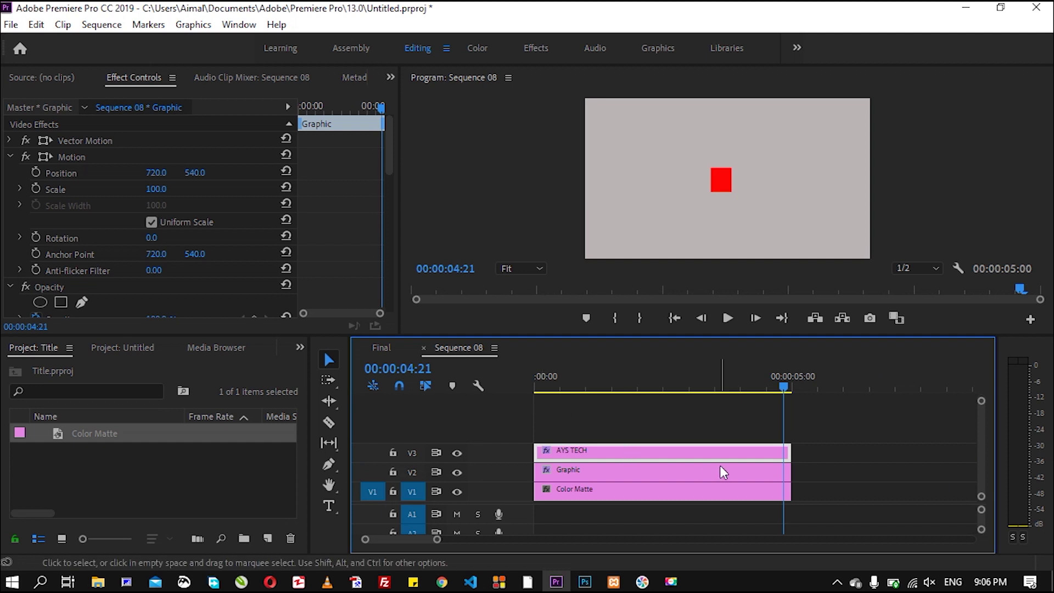
left_click(669, 467, "shift")
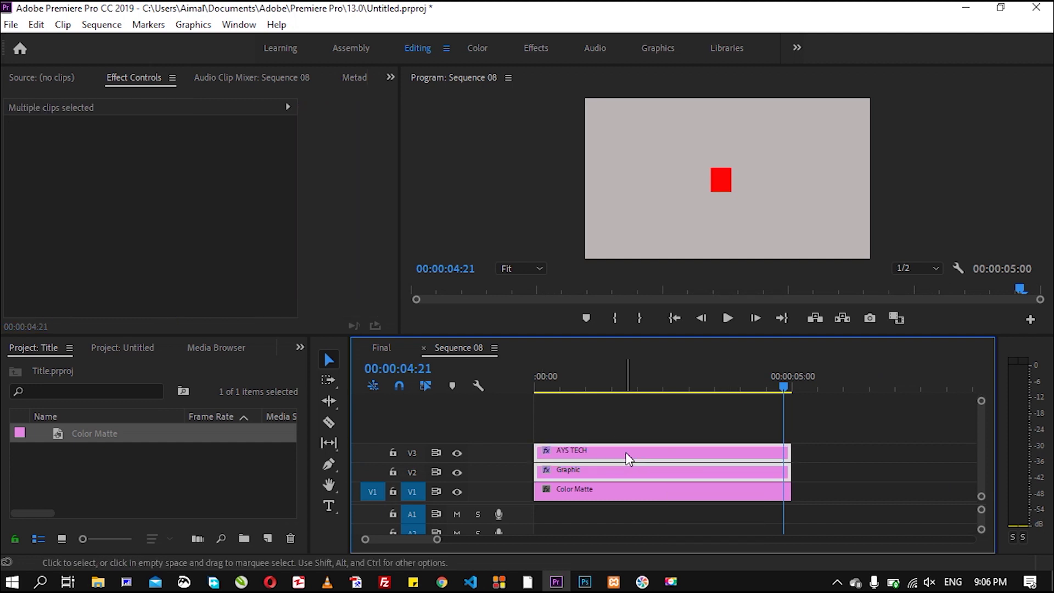
key("Delete")
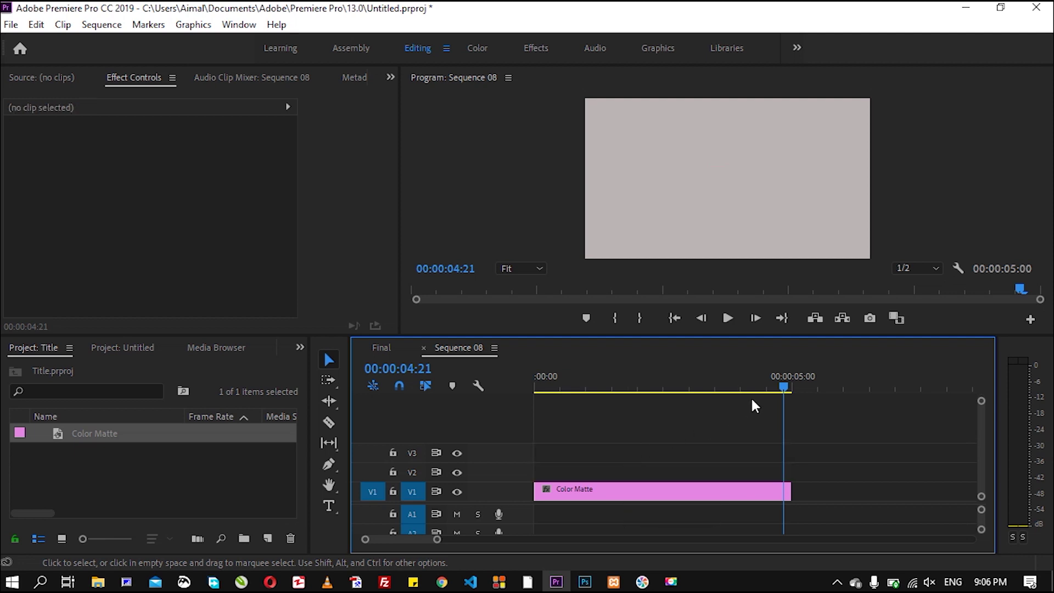
key("Home")
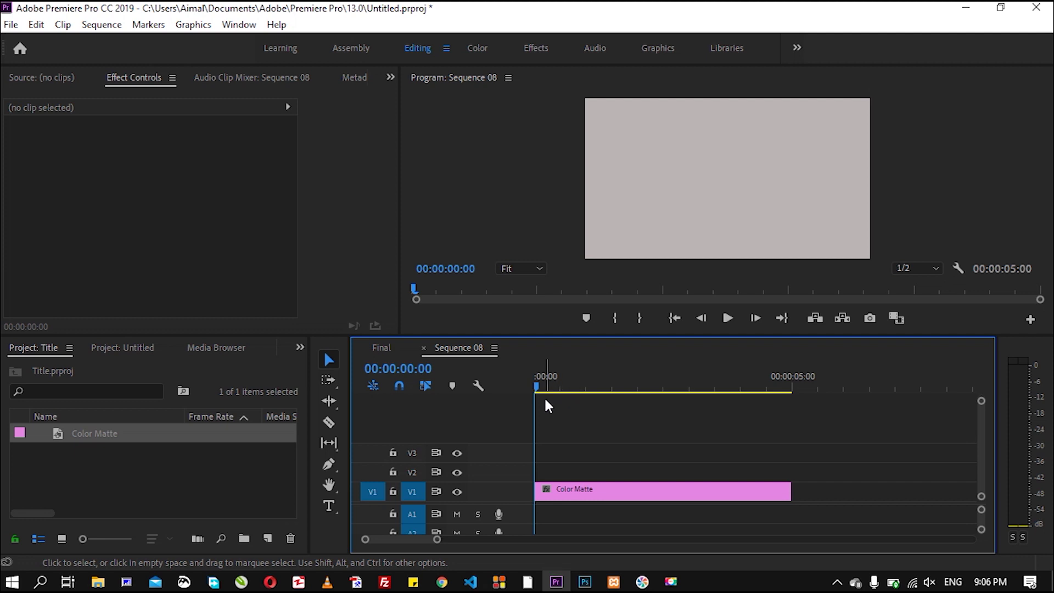
Step: Add a new red rectangle and stretch it into a wide bar centred in frame
left_click(193, 24)
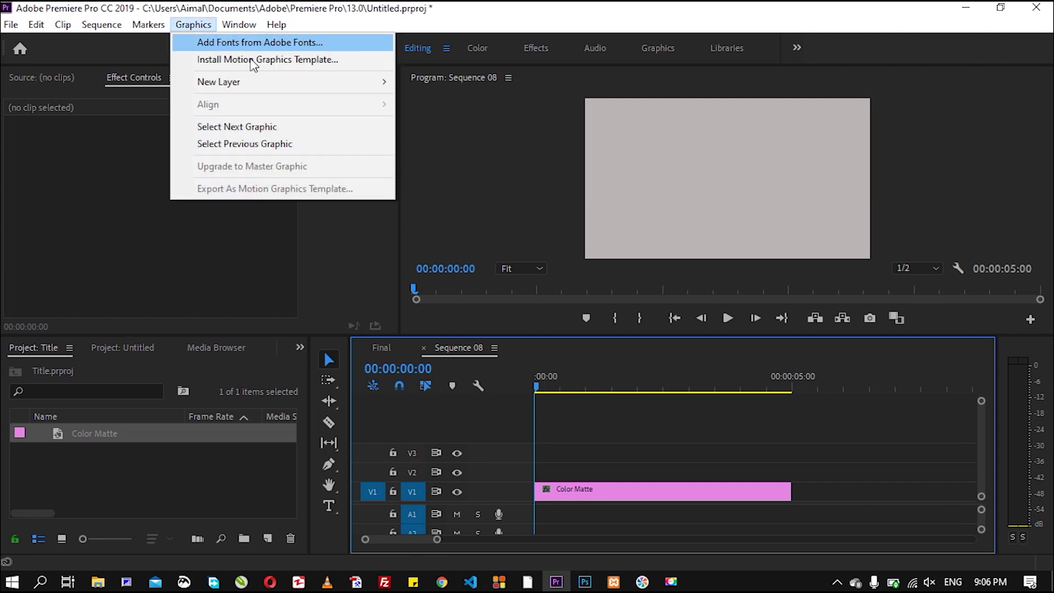
mouse_move(300, 82)
left_click(458, 129)
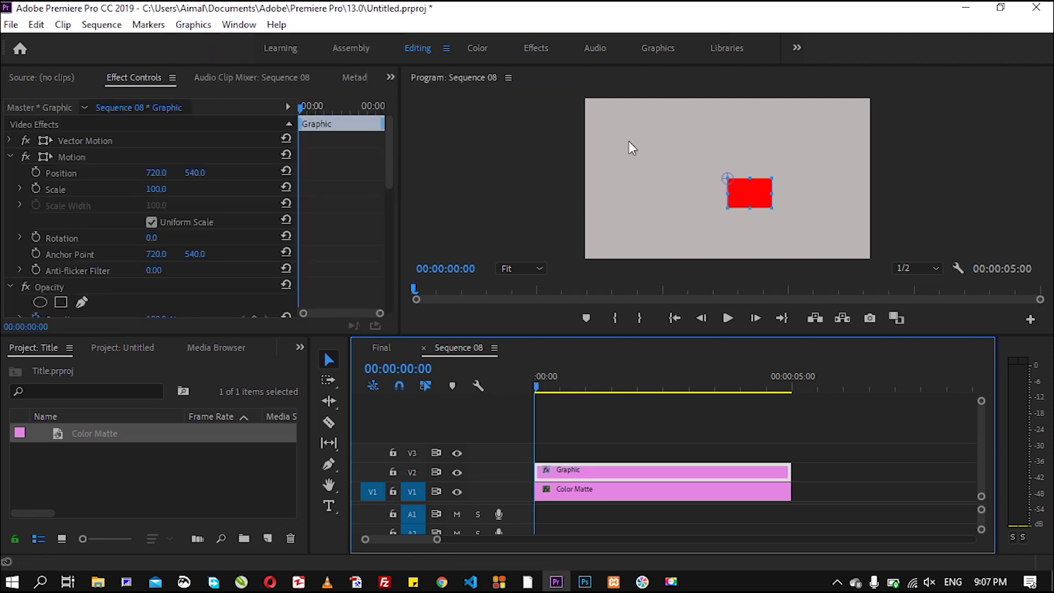
left_click_drag(728, 195, 627, 196)
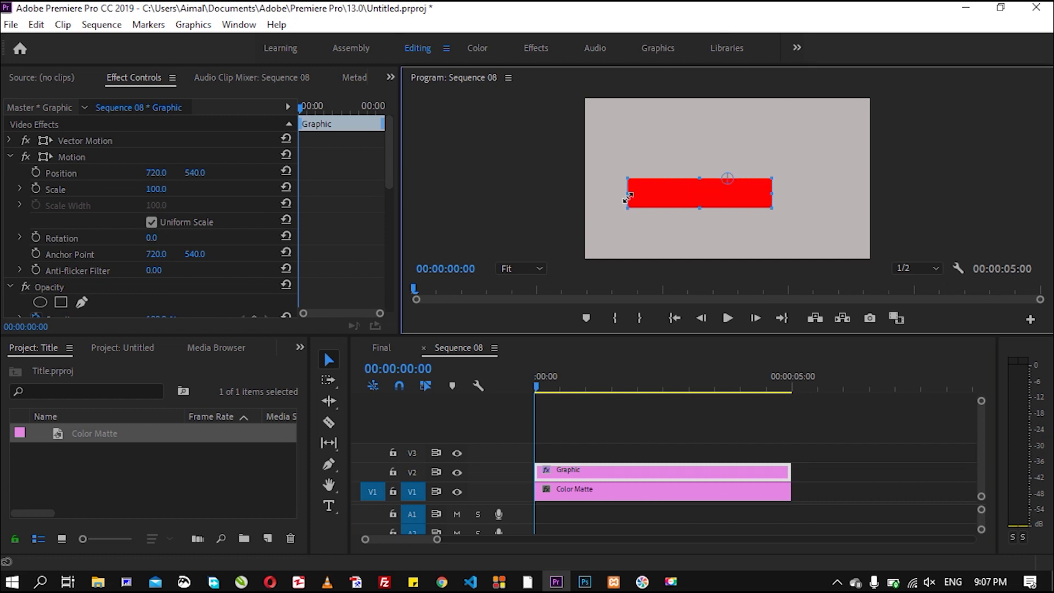
mouse_move(773, 194)
left_mouse_down()
mouse_move(796, 193)
mouse_move(773, 189)
mouse_move(770, 164)
mouse_move(718, 167)
left_mouse_up()
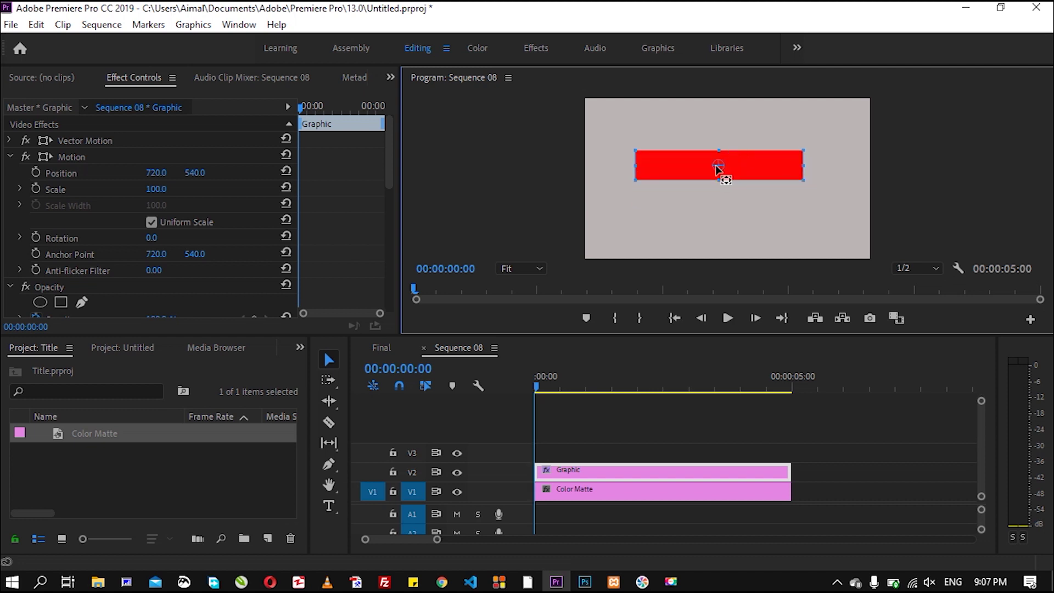
left_click(576, 420)
Step: Add a second rectangle, widen it, and give it a black fill
left_click(199, 24)
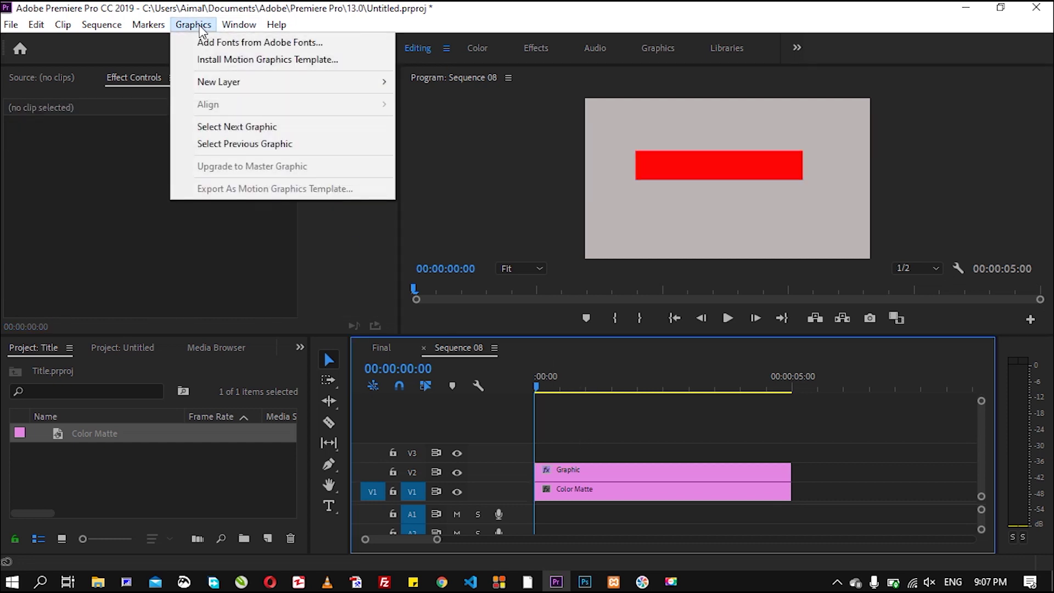
mouse_move(283, 81)
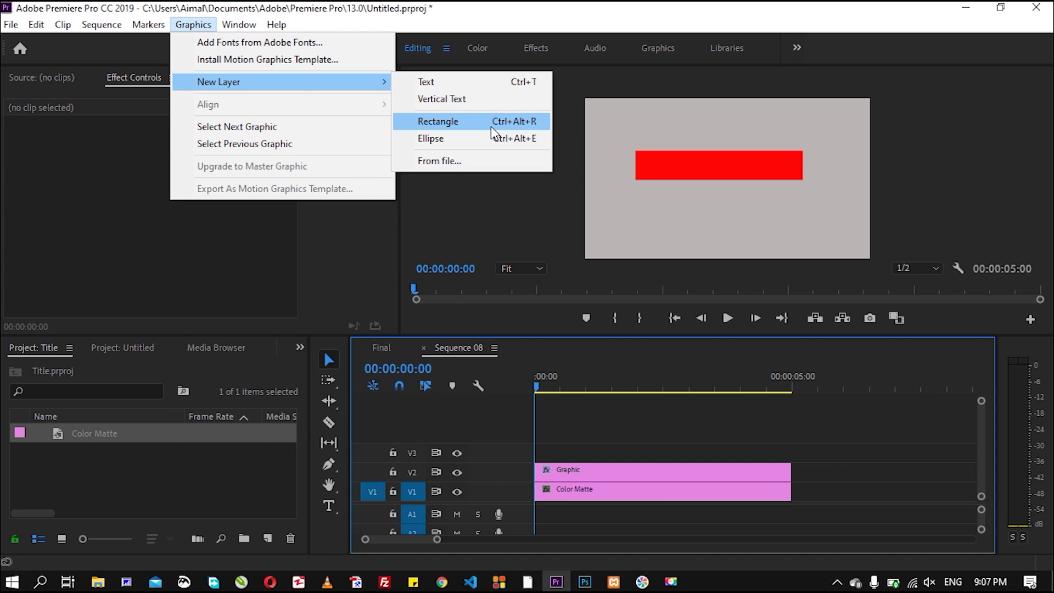
left_click(492, 128)
mouse_move(728, 191)
left_mouse_down()
mouse_move(666, 190)
mouse_move(721, 187)
mouse_move(721, 196)
left_mouse_up()
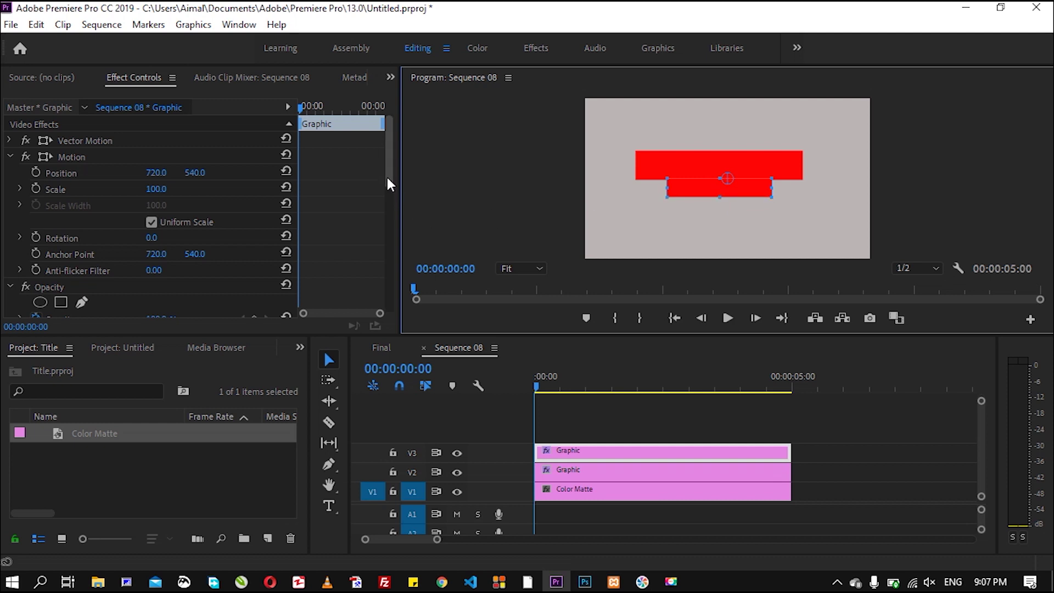
left_click_drag(387, 175, 383, 283)
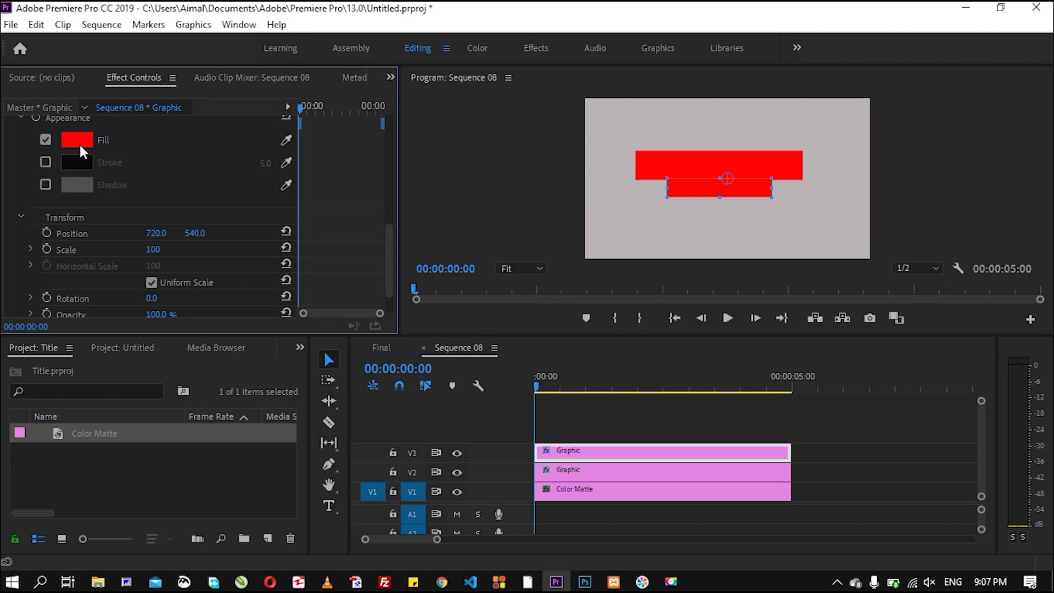
left_click(78, 141)
left_click_drag(459, 262, 463, 234)
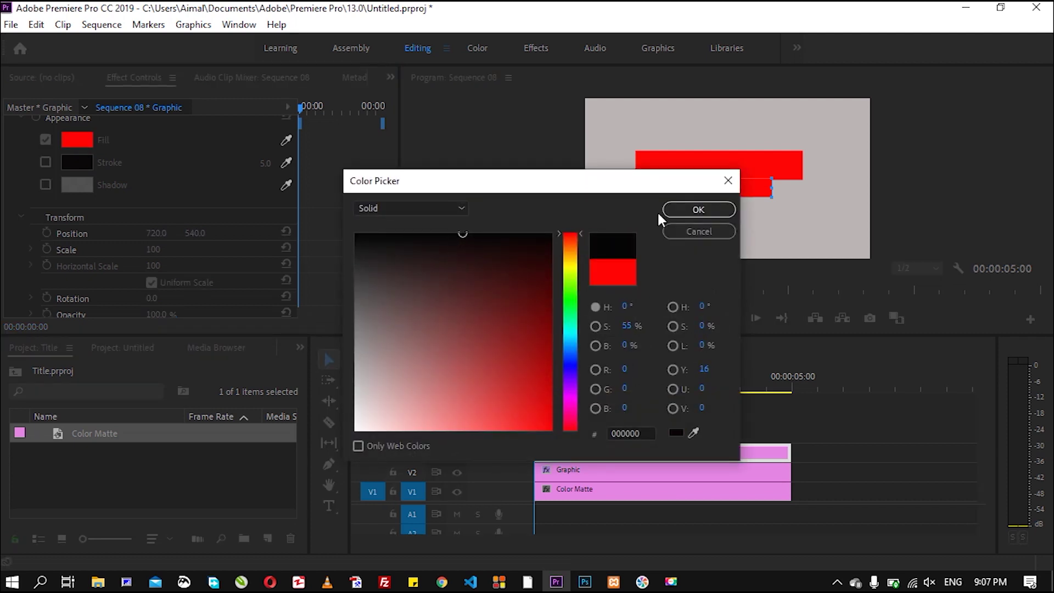
left_click(699, 210)
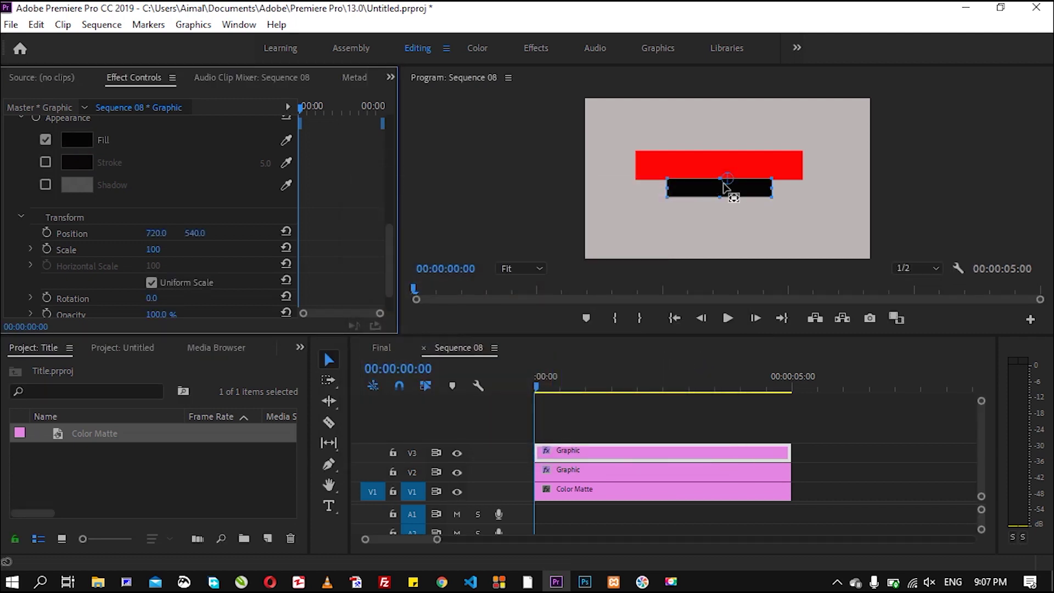
Step: Place the black bar just beneath the red bar and rearrange the bar clips in the timeline
left_click_drag(725, 183, 723, 189)
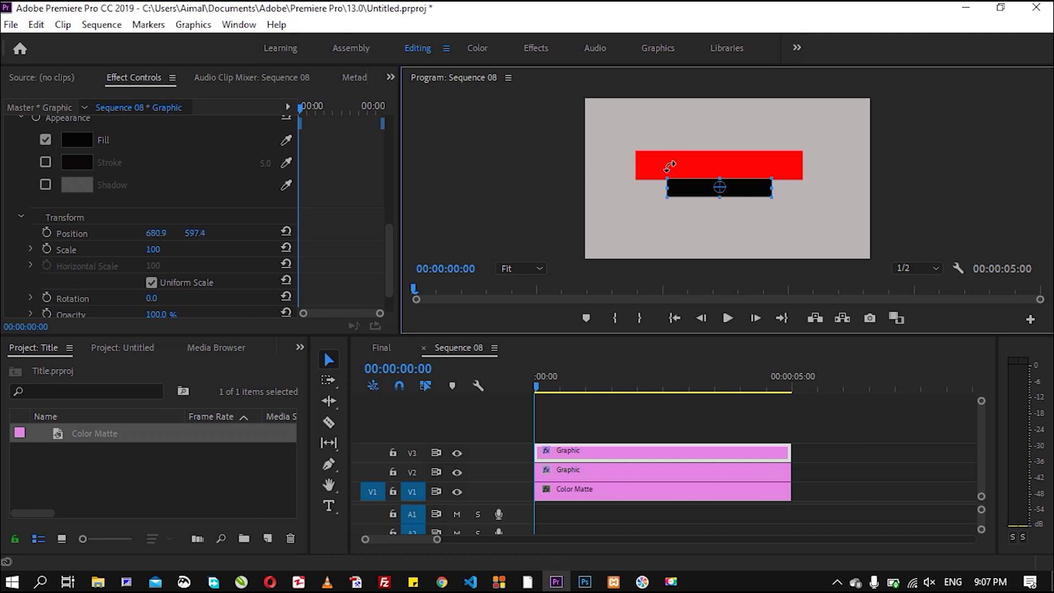
left_click(610, 470)
left_click(604, 461)
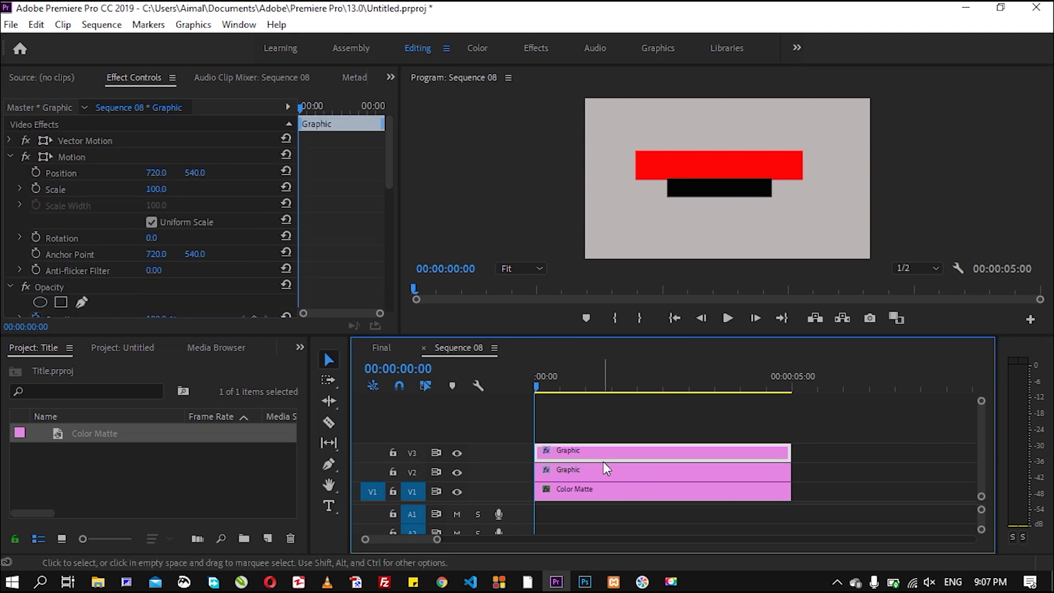
mouse_move(608, 468)
left_mouse_down()
mouse_move(607, 439)
mouse_move(607, 473)
mouse_move(607, 454)
left_mouse_up()
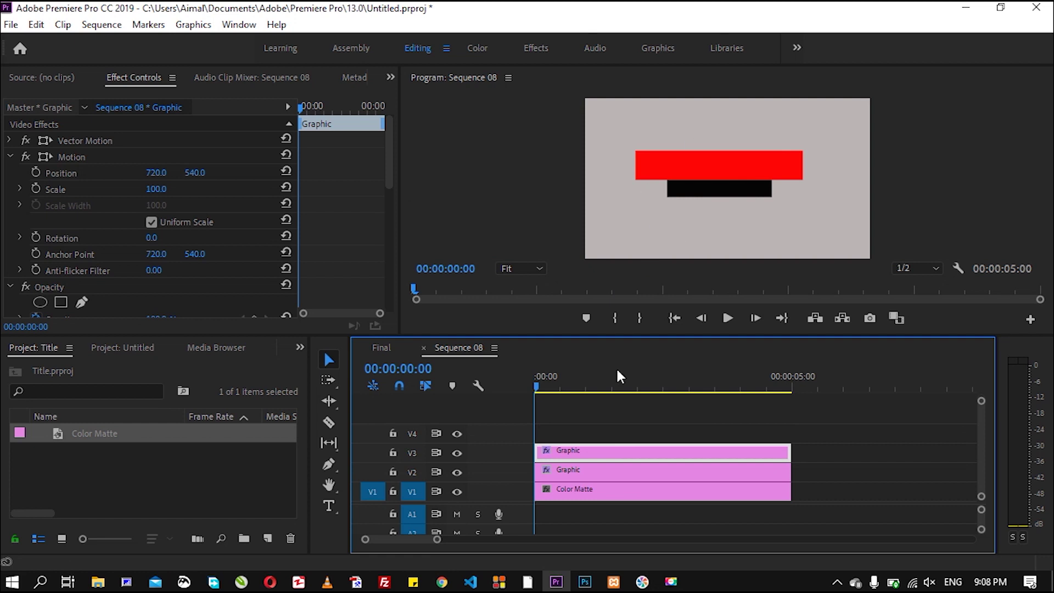
left_click(629, 429)
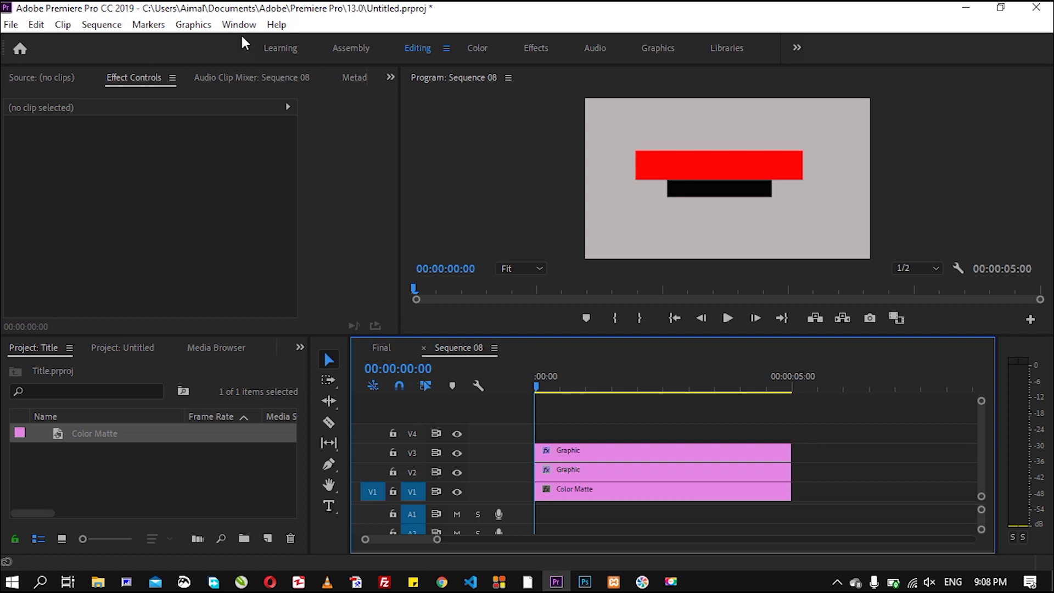
Step: Add an 'AYS TECH' text layer and drag it onto the red bar
left_click(194, 30)
mouse_move(237, 87)
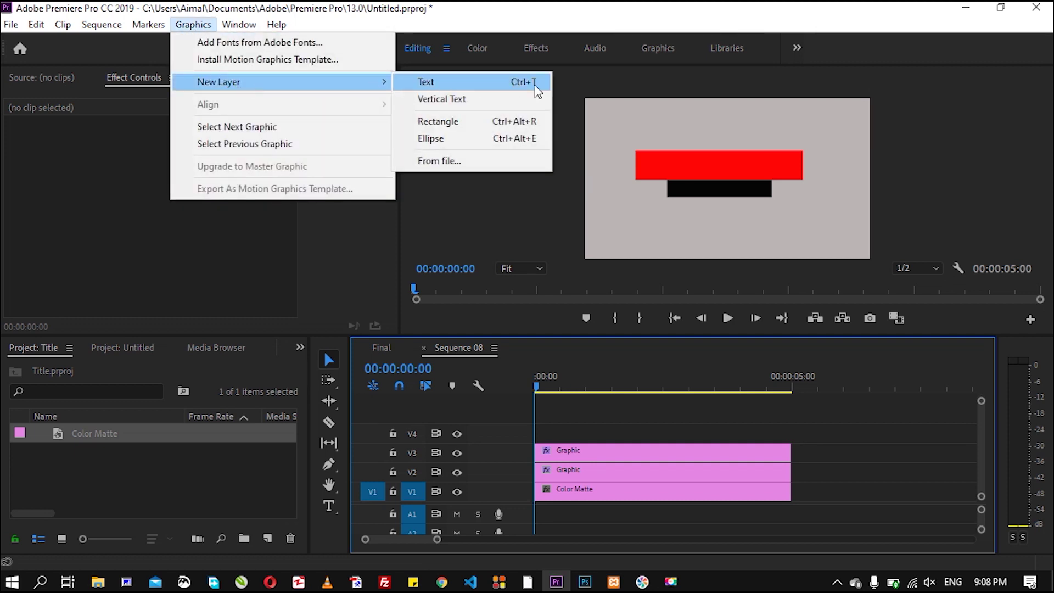
left_click(458, 91)
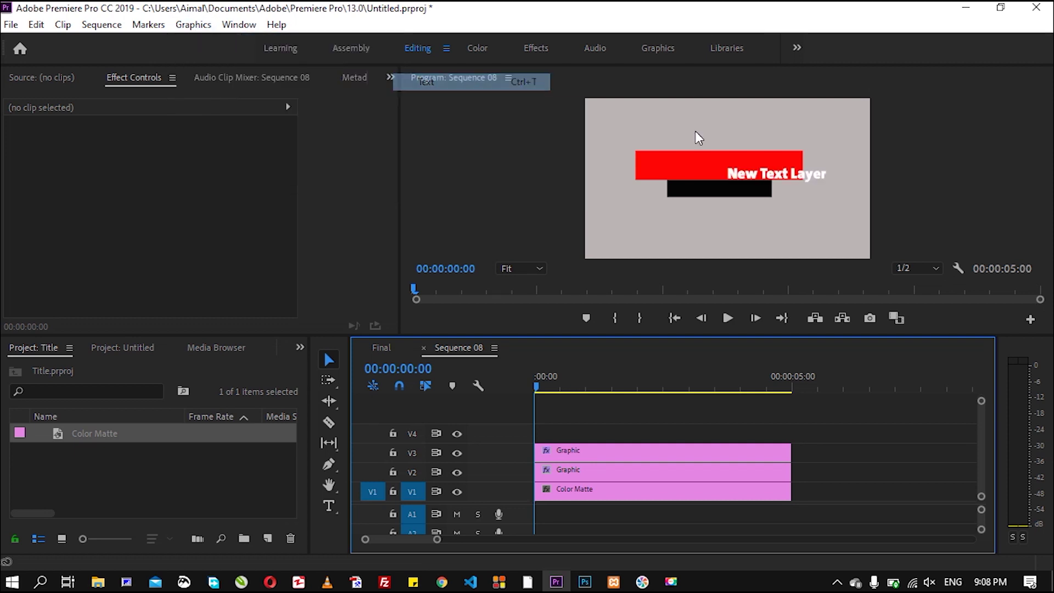
double_click(776, 174)
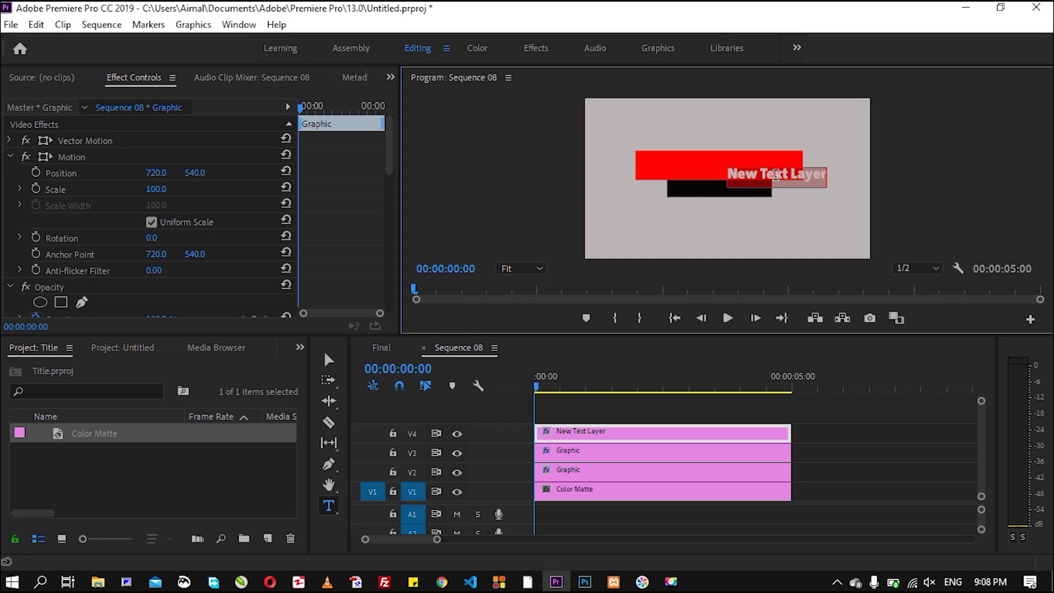
type("AYS TECH")
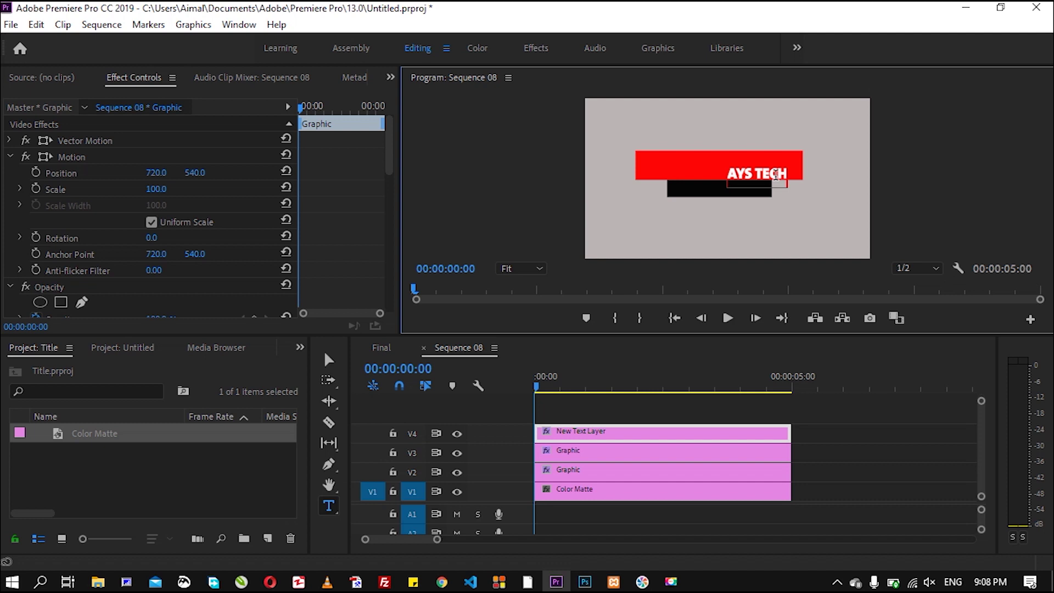
left_click(329, 360)
left_click_drag(759, 177, 721, 168)
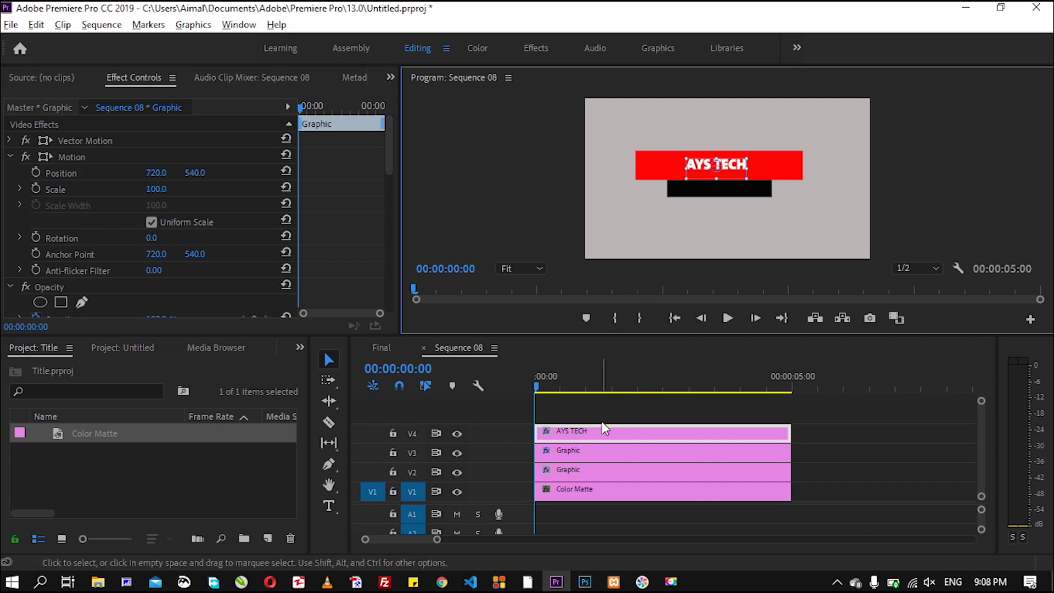
Step: Duplicate the AYS TECH title to a new track, move it onto the black bar, and retype it as aystechpashto.com
left_click_drag(589, 431, 589, 419)
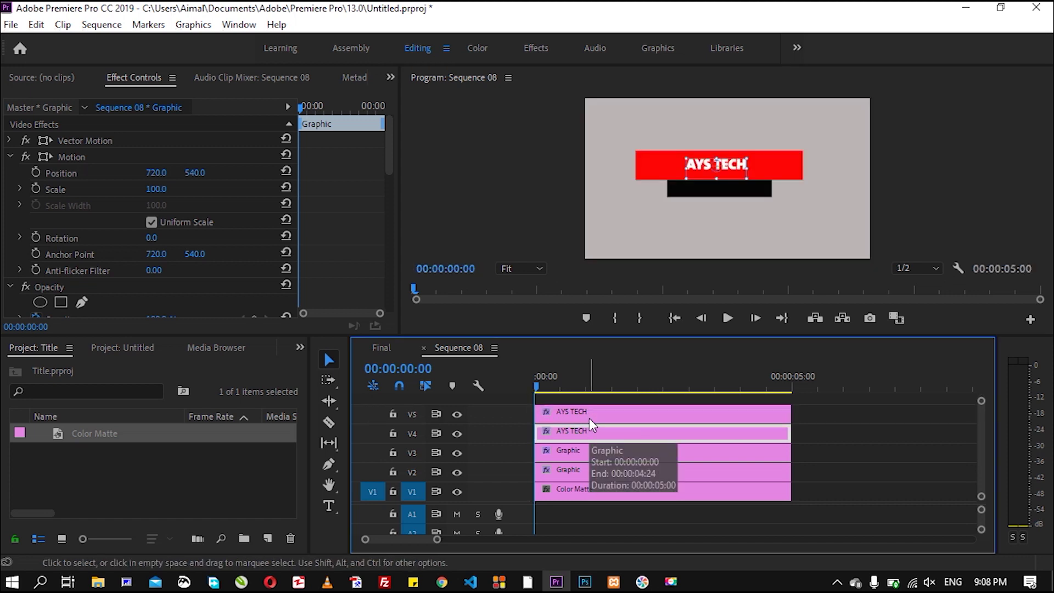
left_click(730, 190)
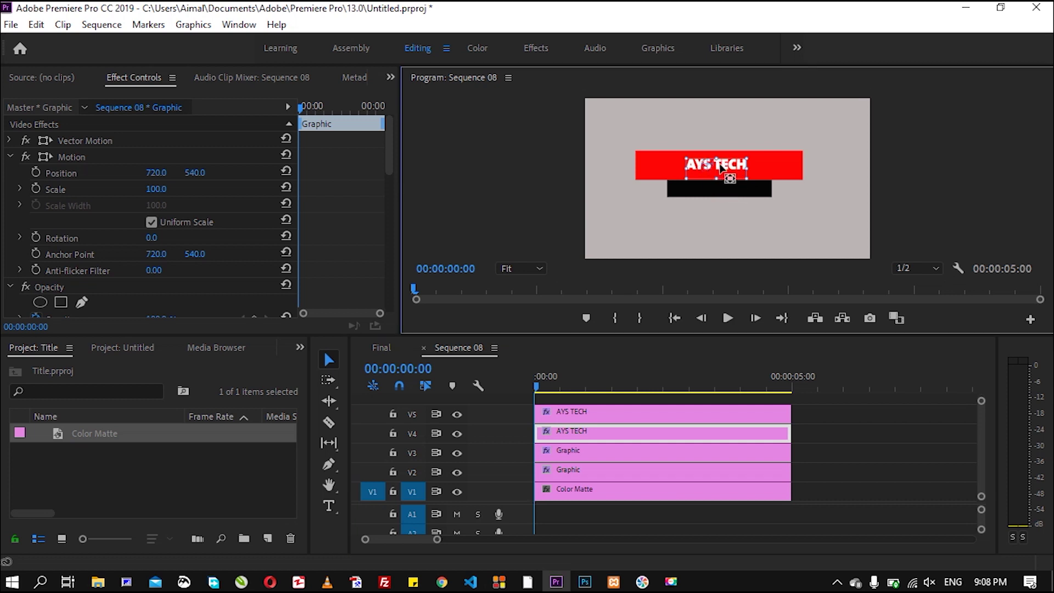
left_click_drag(734, 167, 735, 190)
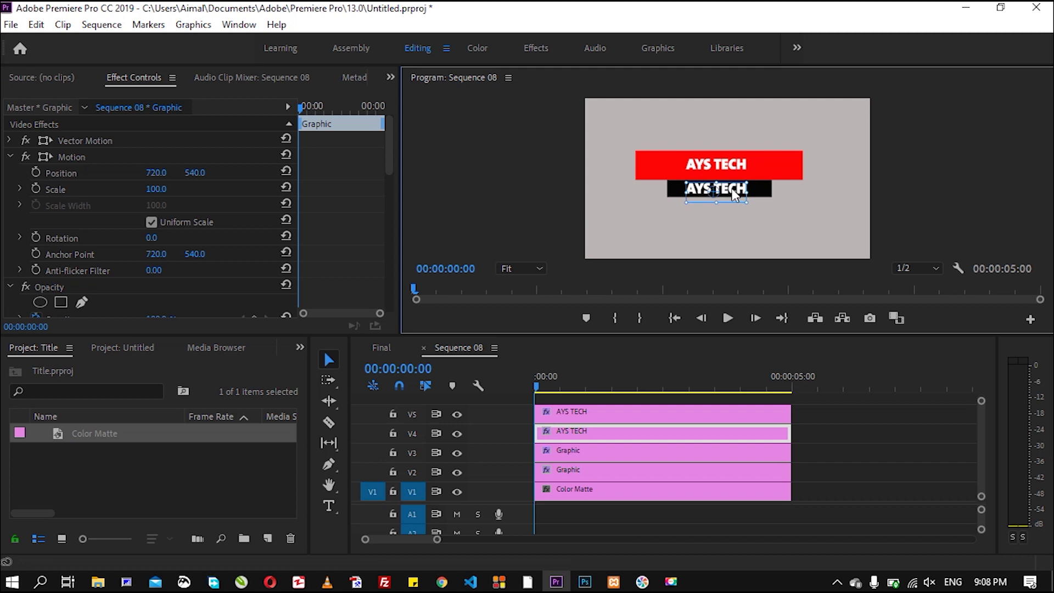
double_click(731, 187)
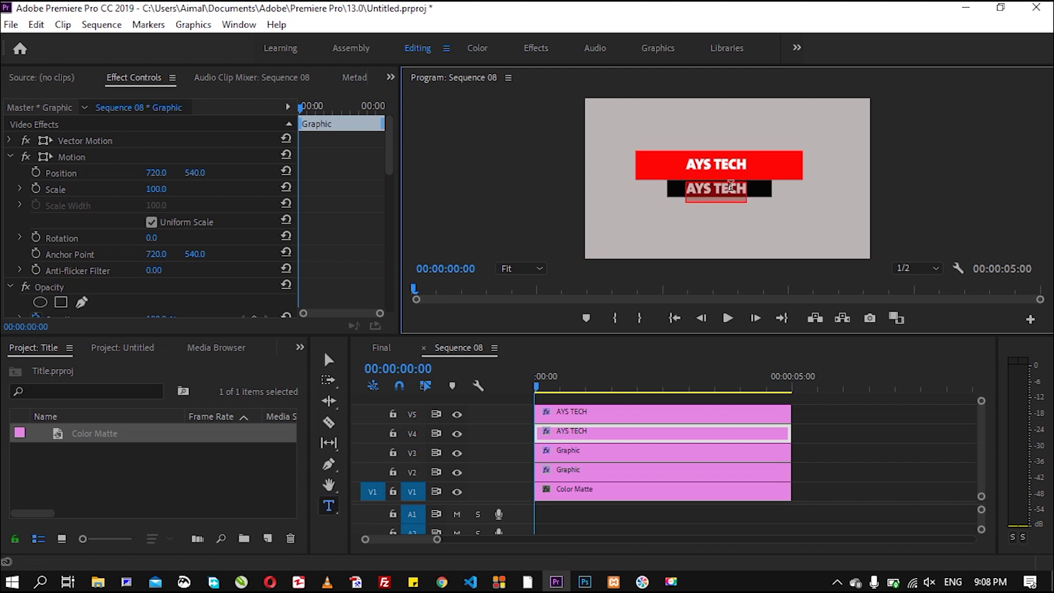
type("aystechpashto.com")
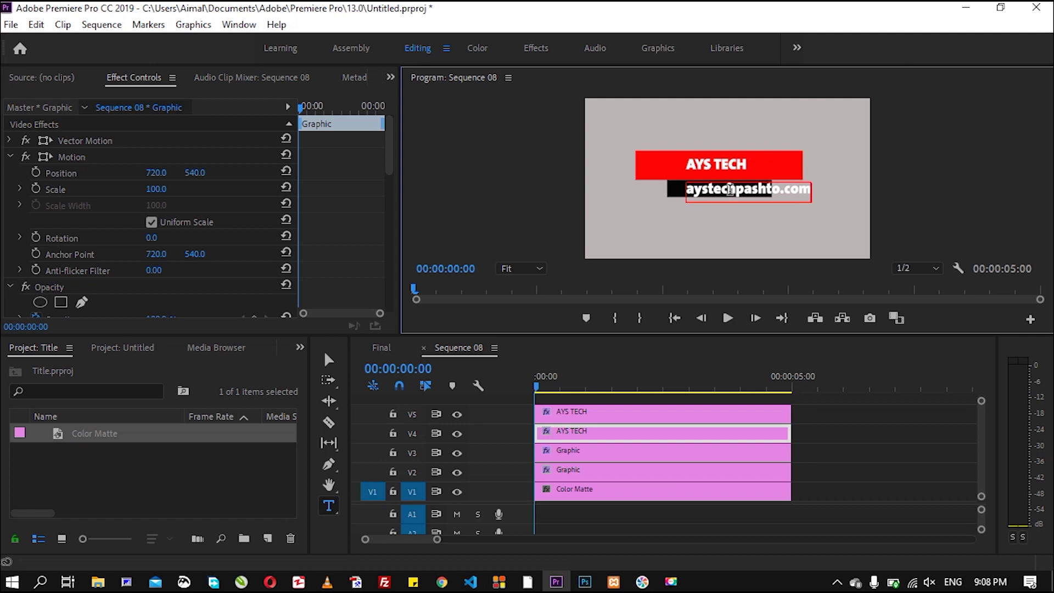
Step: Give aystechpashto.com the Light font style at size 70 and centre it on the black bar
triple_click(730, 189)
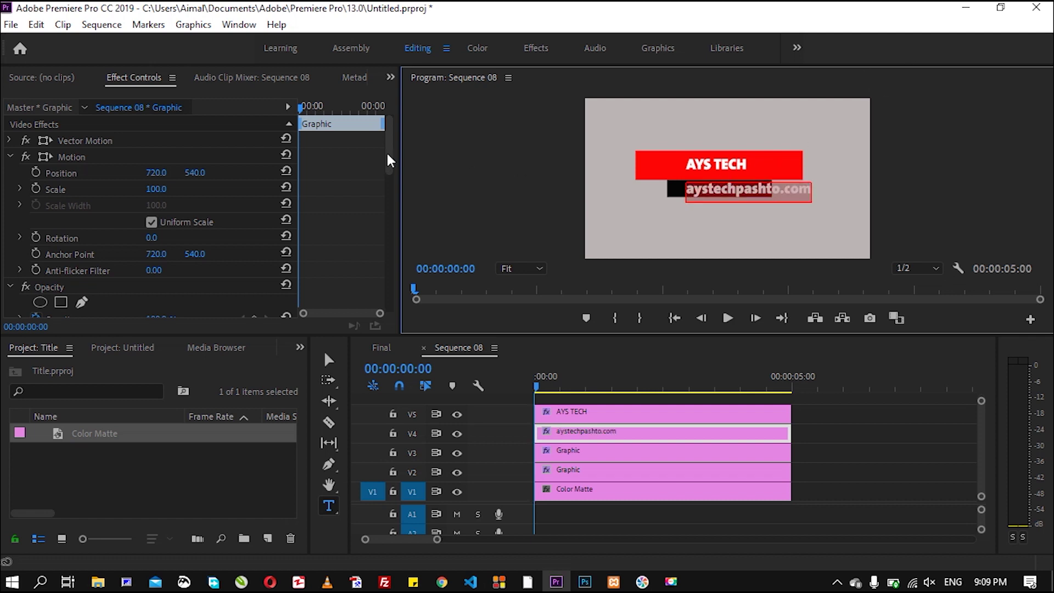
left_click_drag(391, 150, 389, 212)
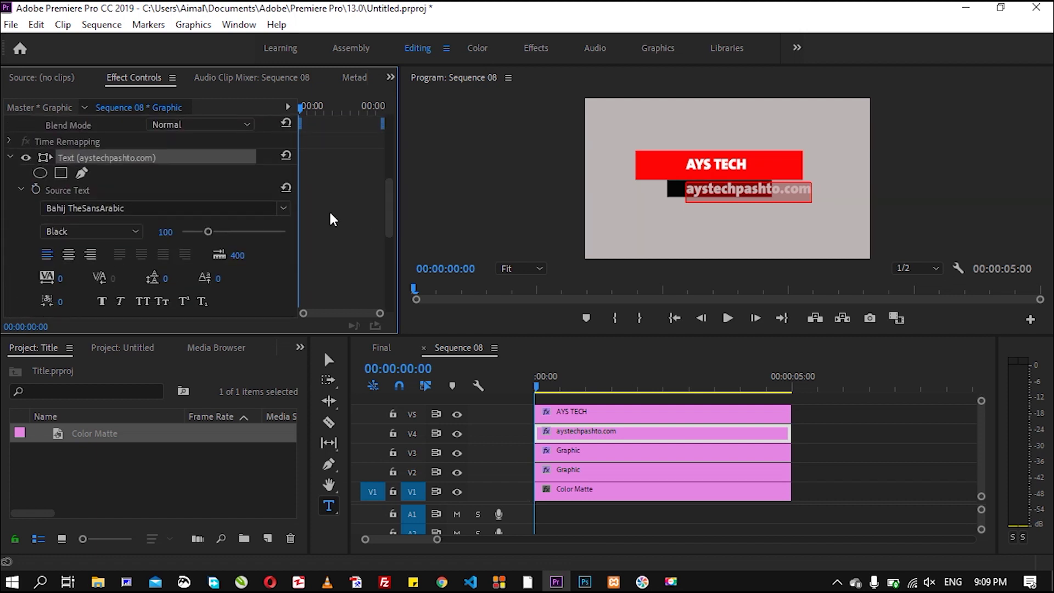
left_click(136, 229)
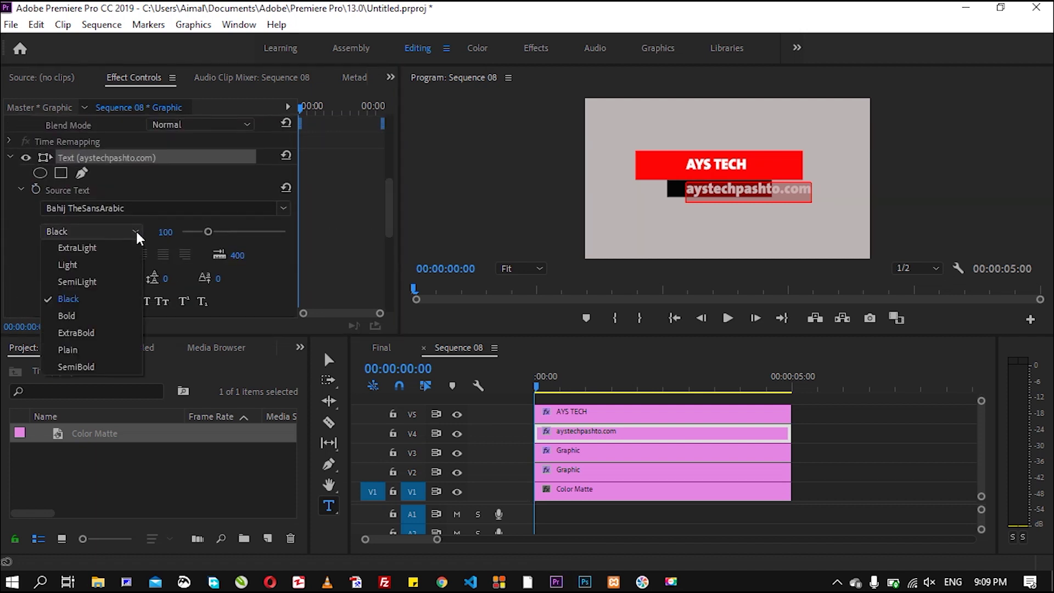
left_click(99, 265)
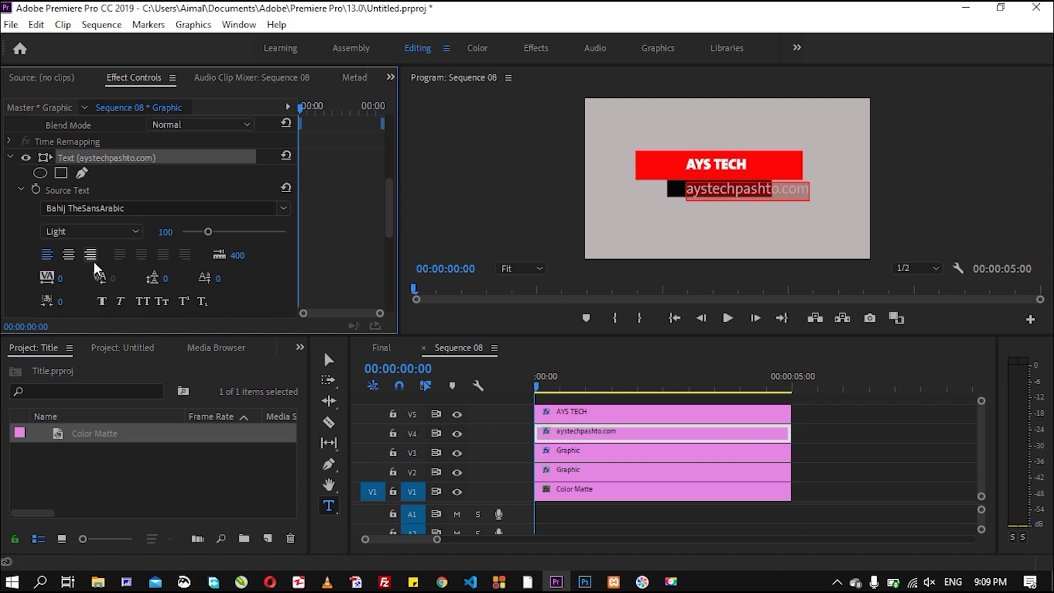
left_click(165, 232)
type("70")
key("Return")
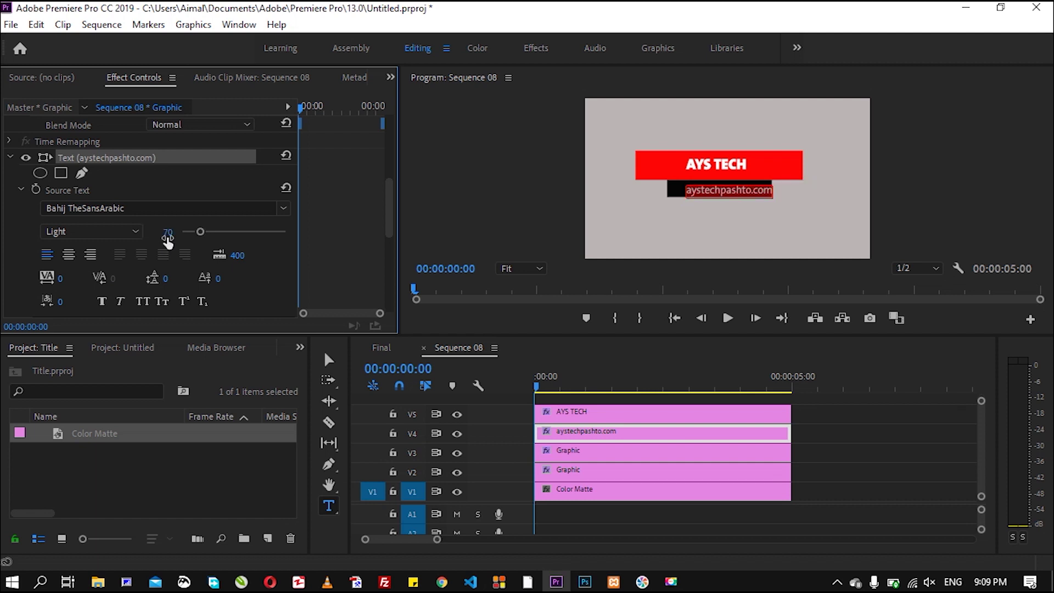
left_click(329, 360)
left_click_drag(746, 195, 736, 190)
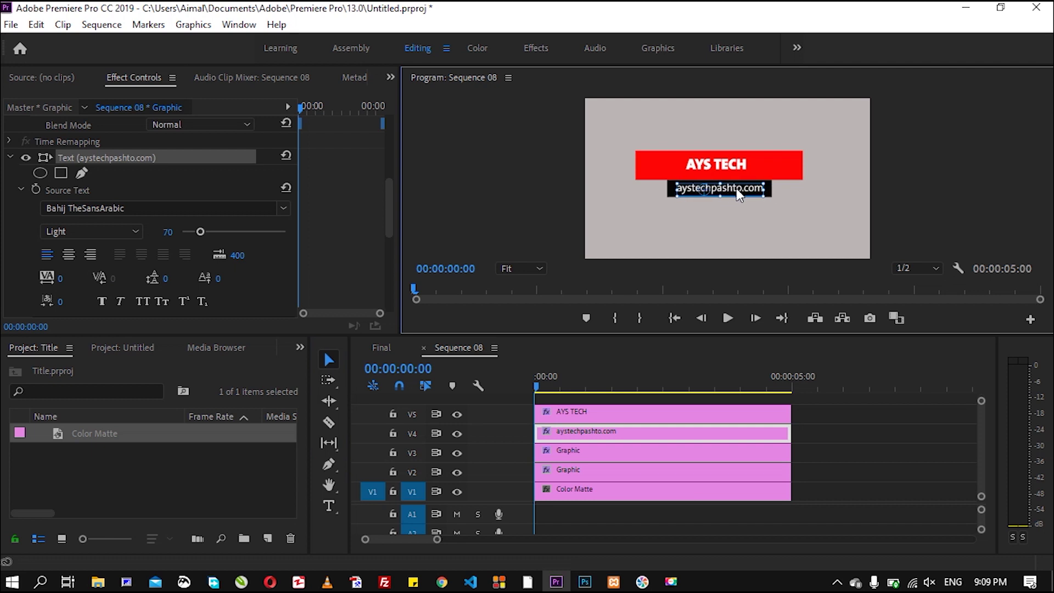
left_click(816, 435)
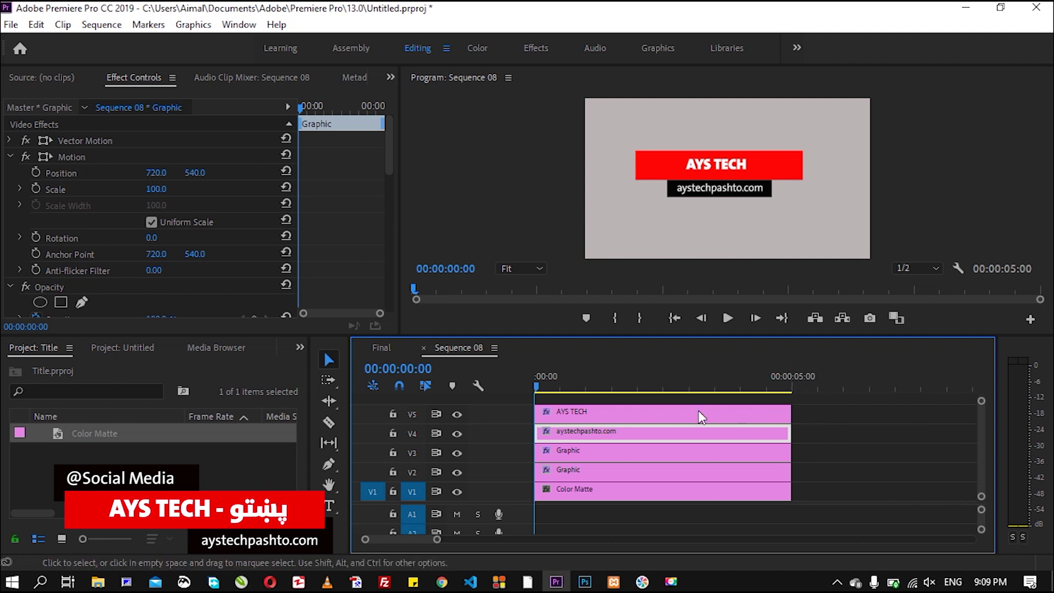
Step: Unlink the red bar's scale and keyframe its Horizontal Scale at 0 at the start
left_click(676, 450)
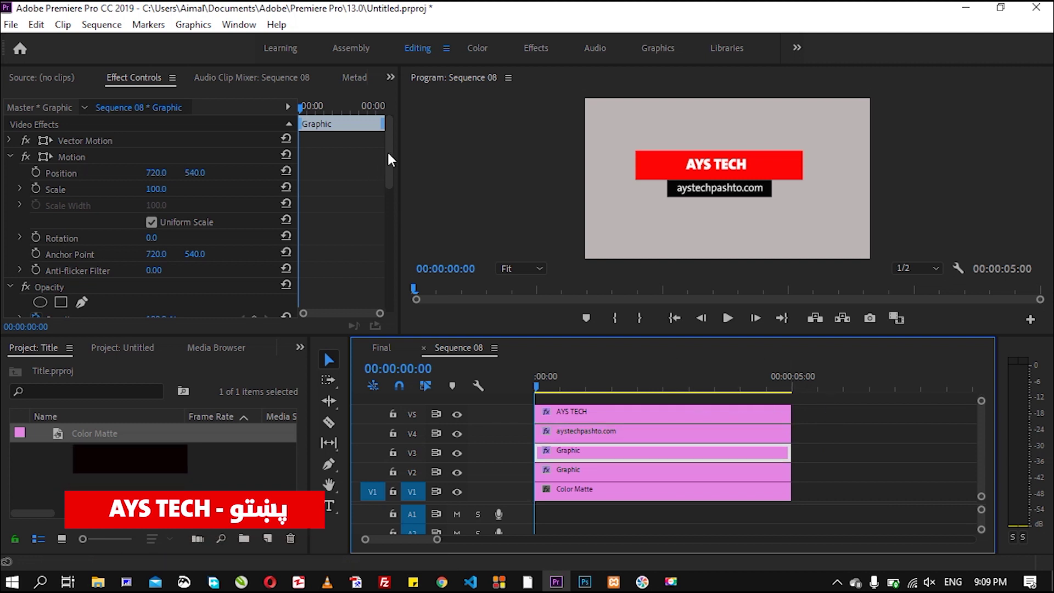
left_click_drag(385, 167, 388, 265)
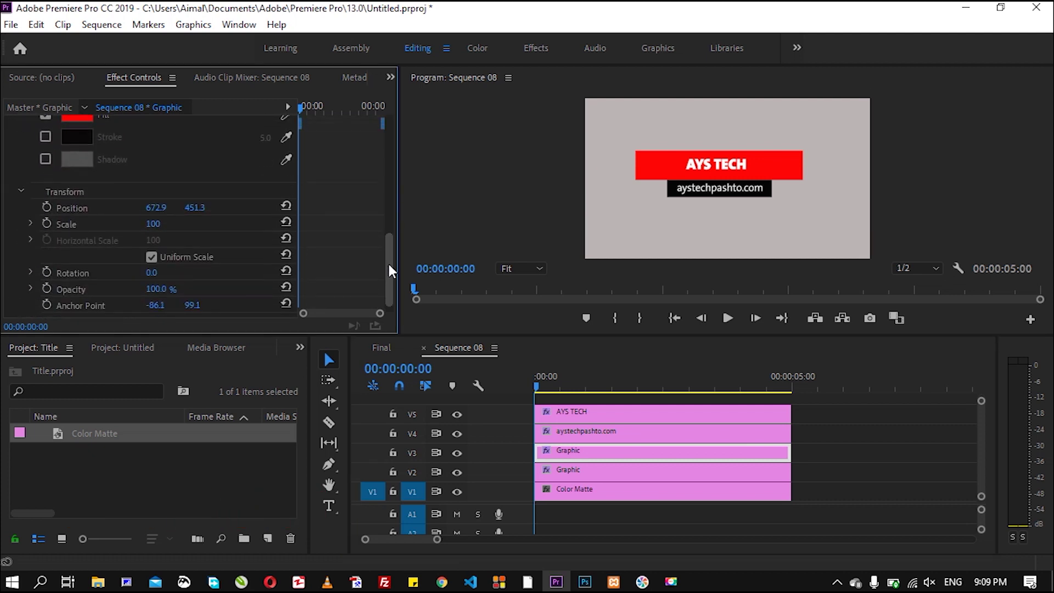
left_click(151, 257)
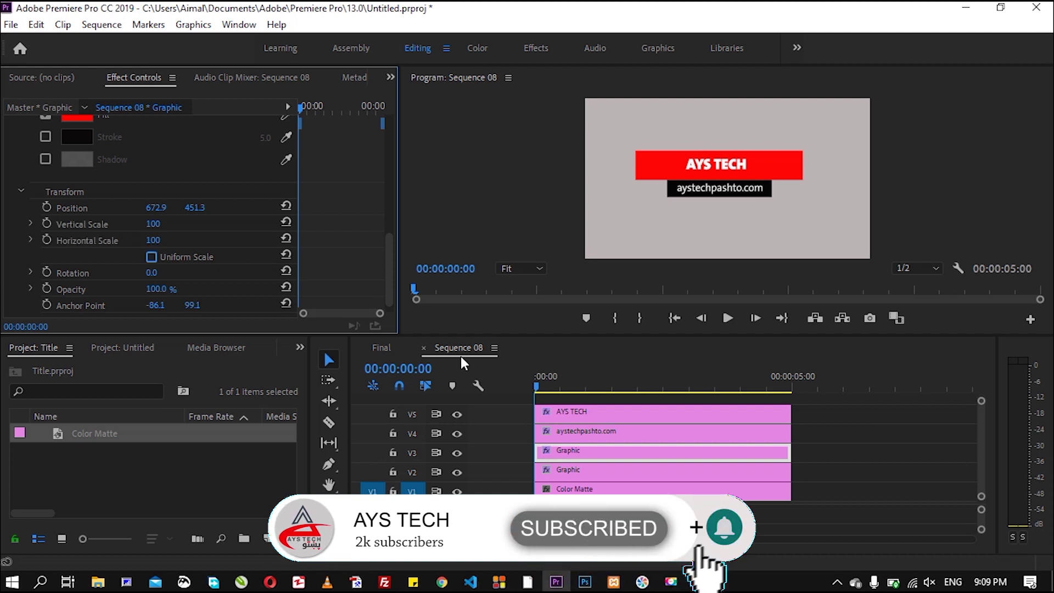
left_click(536, 384)
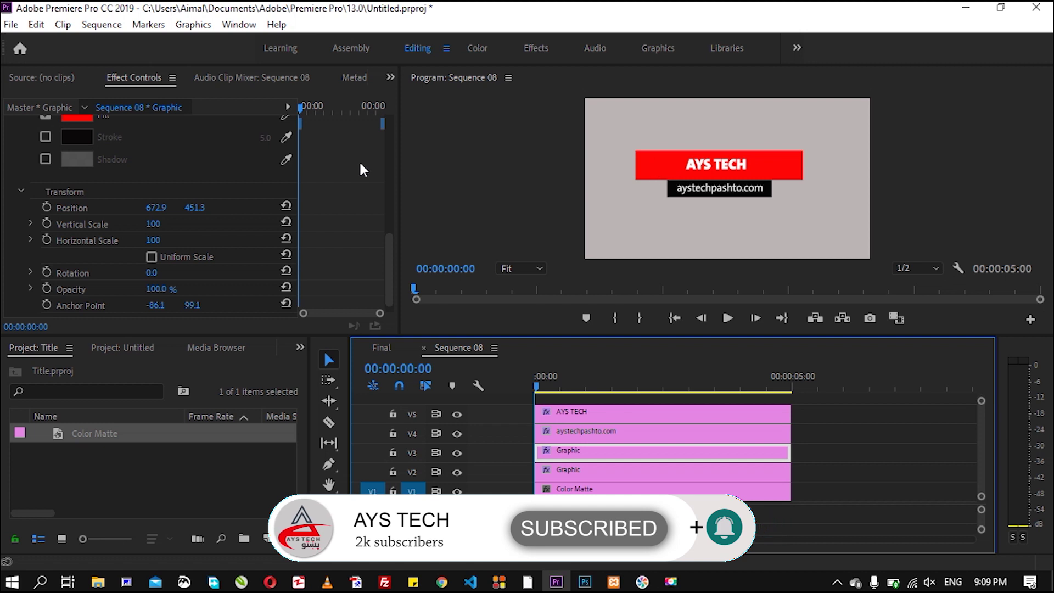
left_click(154, 239)
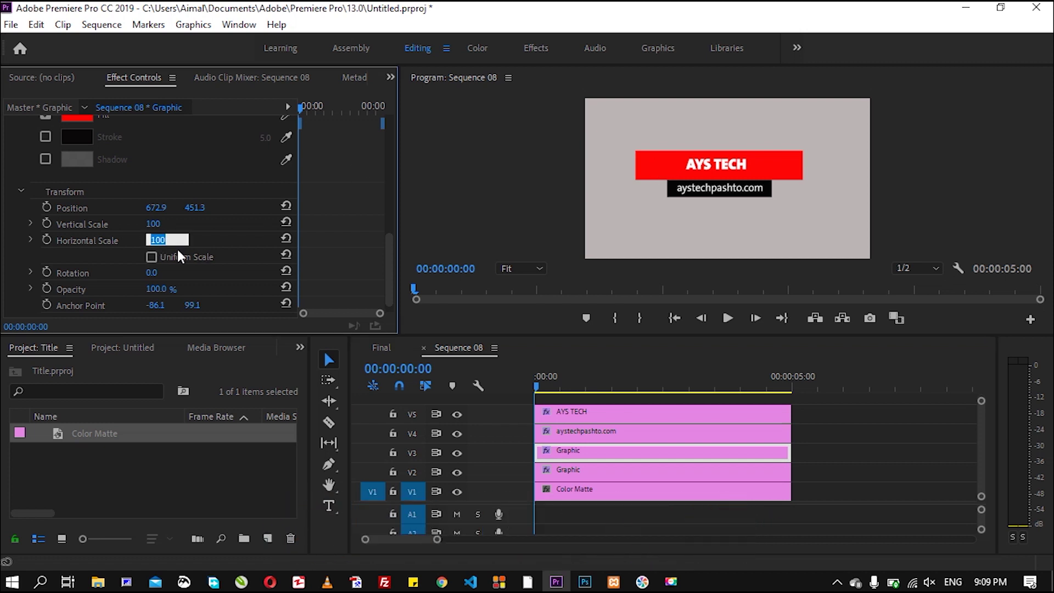
type("0")
key("Return")
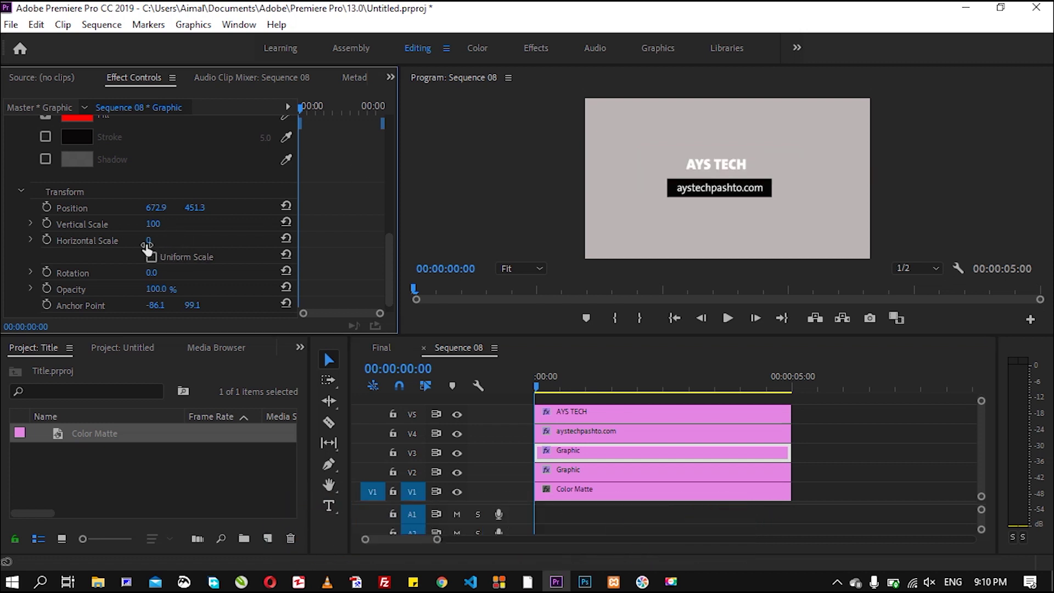
left_click(46, 239)
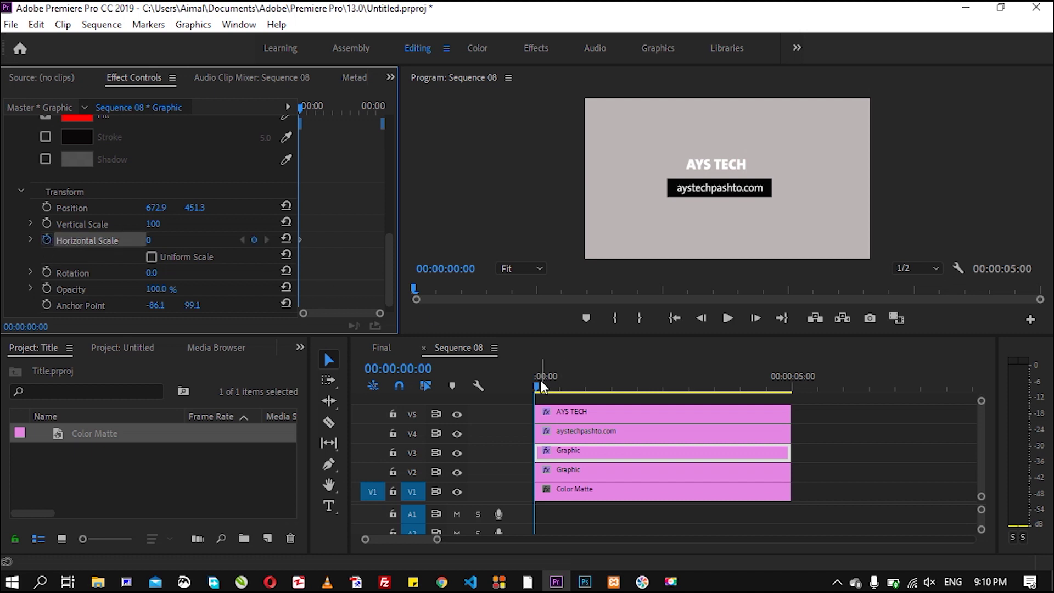
Step: A fraction of a second later, keyframe the red bar's Horizontal Scale at 120
left_click_drag(538, 382, 571, 382)
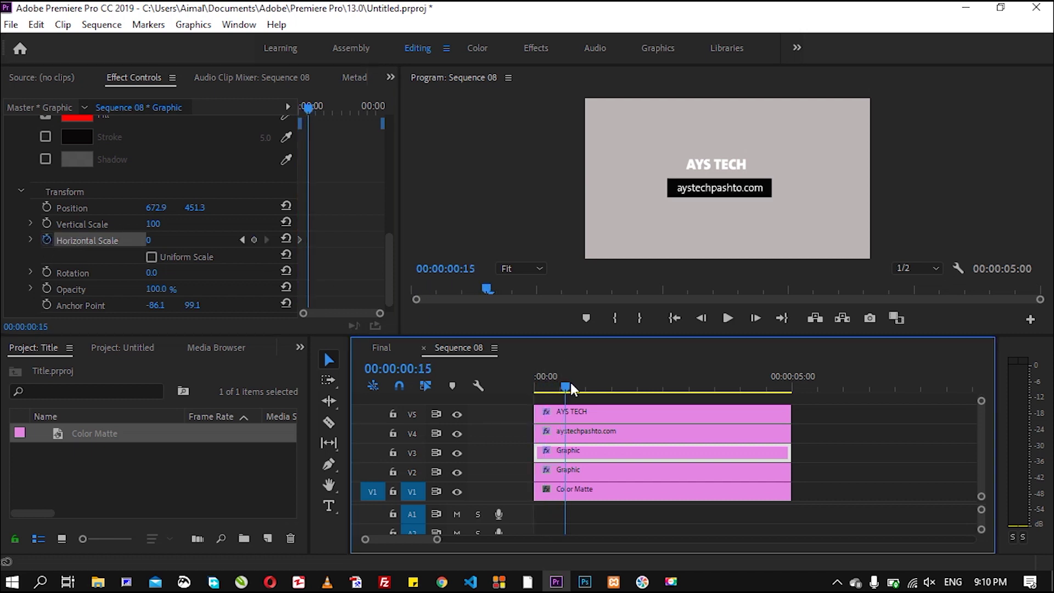
left_click(152, 241)
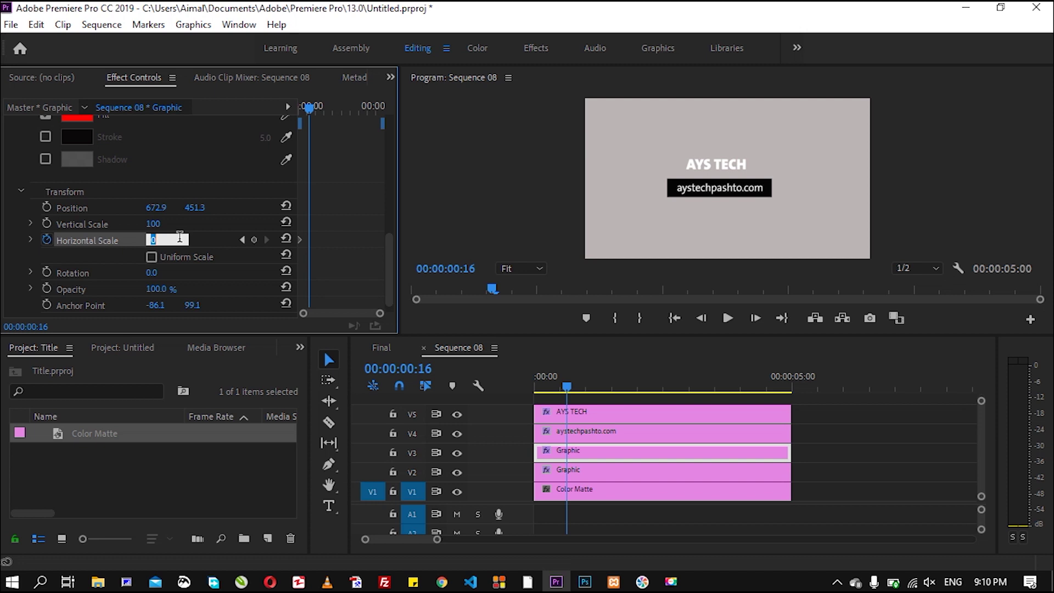
type("350")
key("Return")
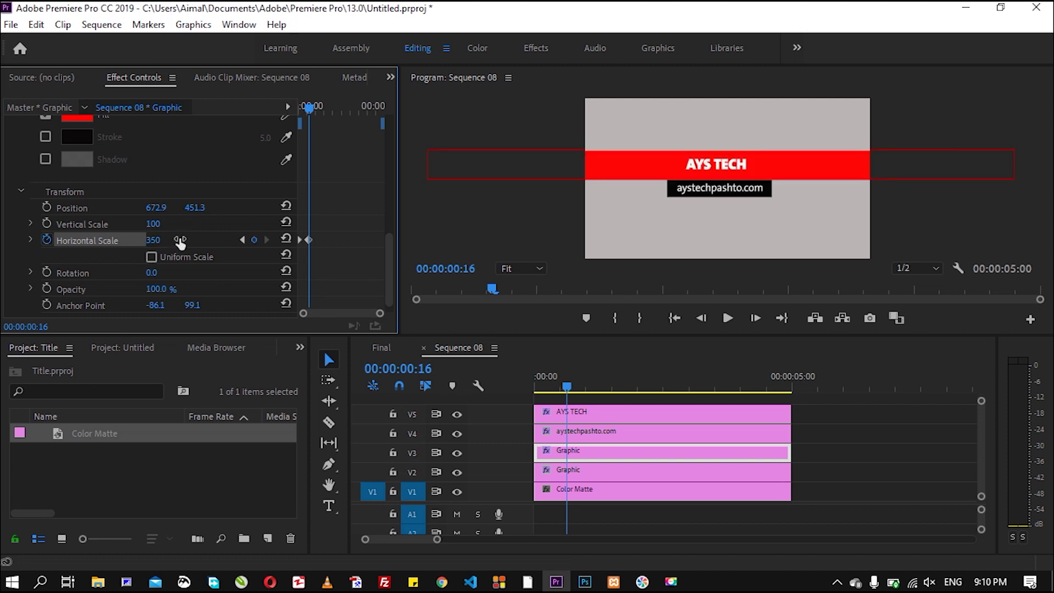
left_click(175, 241)
type("100")
key("Return")
type("120")
key("Return")
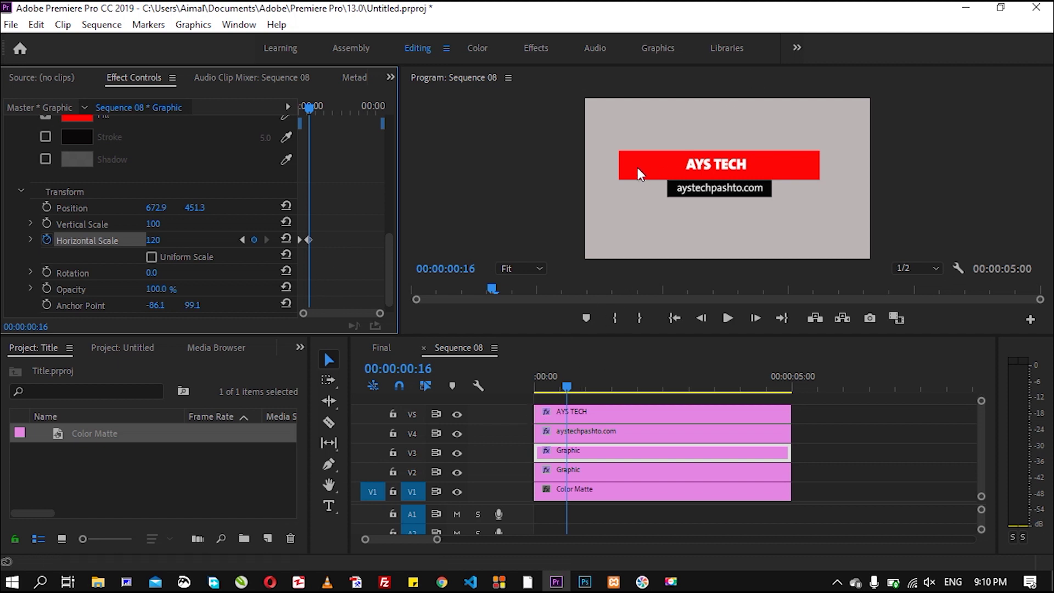
Step: Hold the red bar's full width with a keyframe at about 4 seconds, then scale it to 0 at the clip's end
left_click_drag(601, 381, 745, 381)
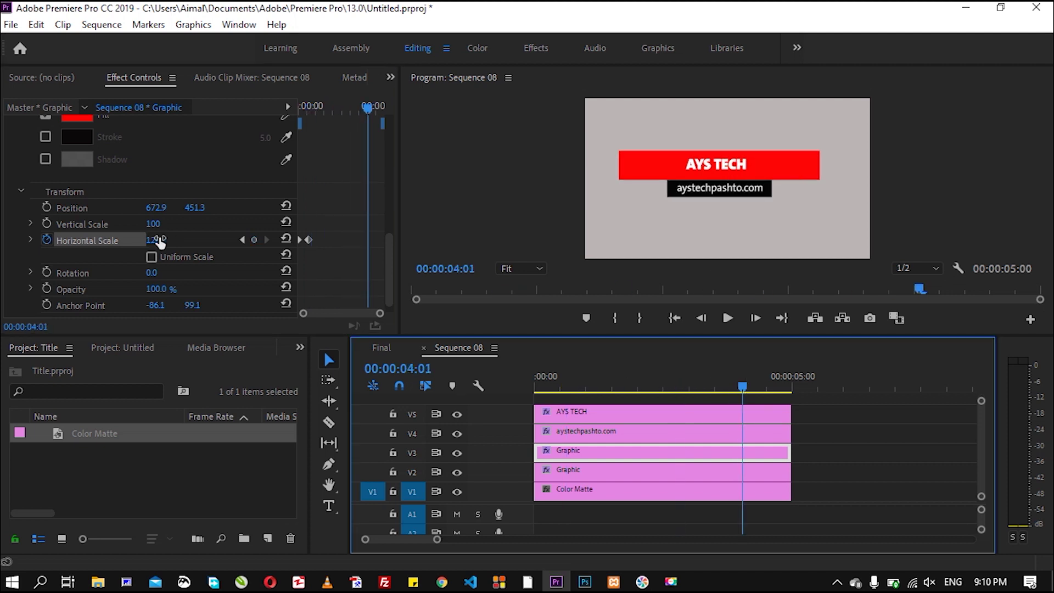
left_click(254, 240)
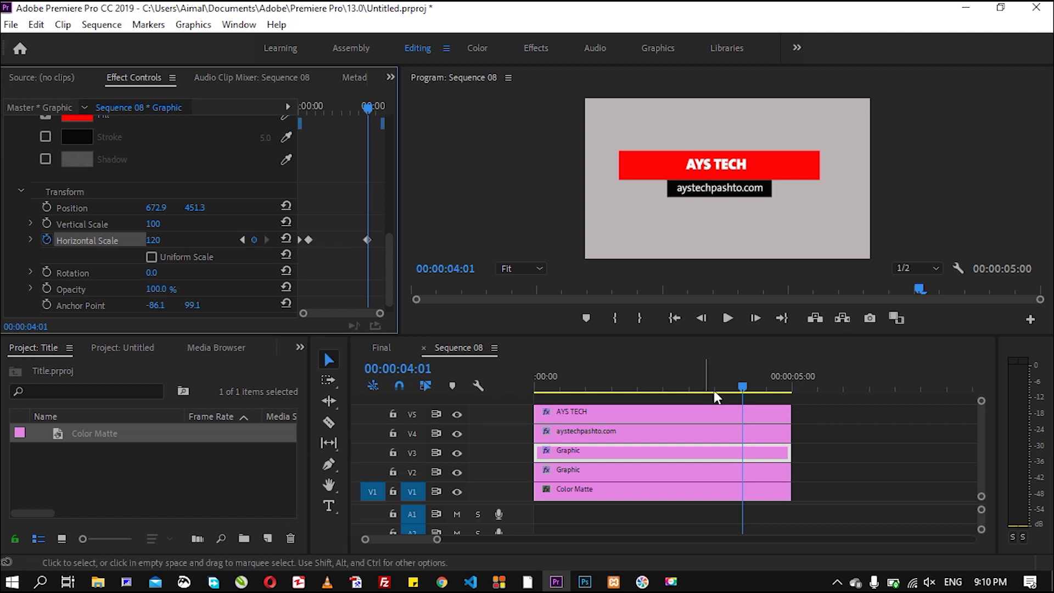
left_click_drag(745, 386, 791, 388)
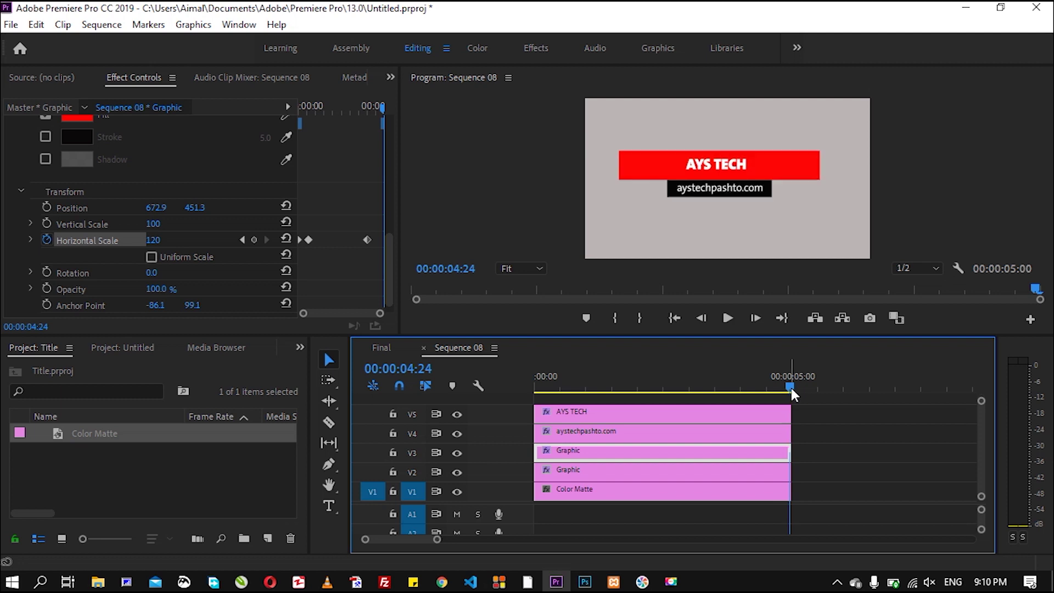
left_click(166, 240)
type("0")
key("Return")
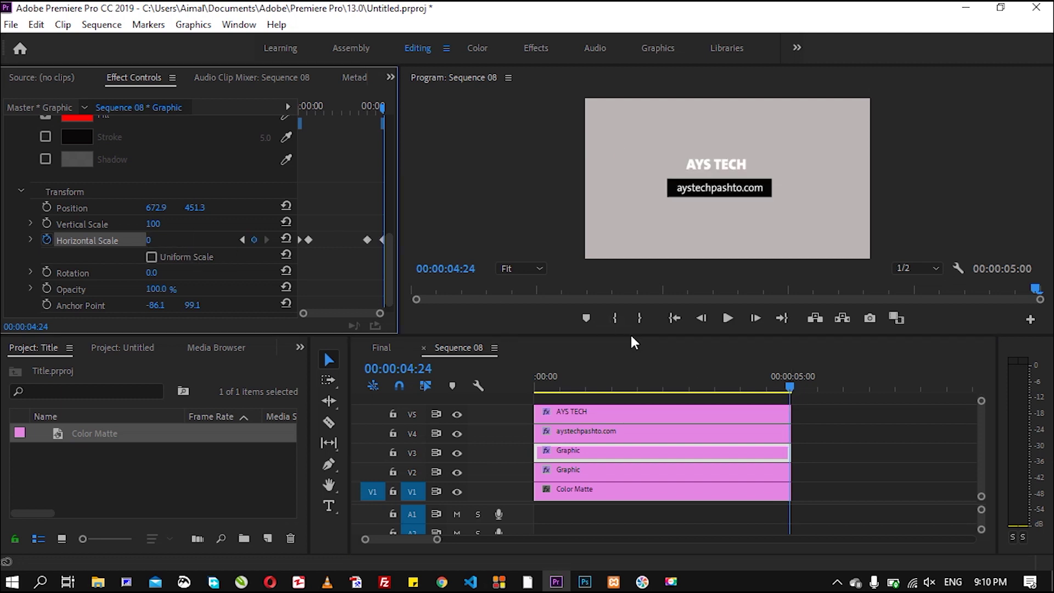
Step: Preview the red bar animation from near the start and stop at 04:22
left_click(794, 387)
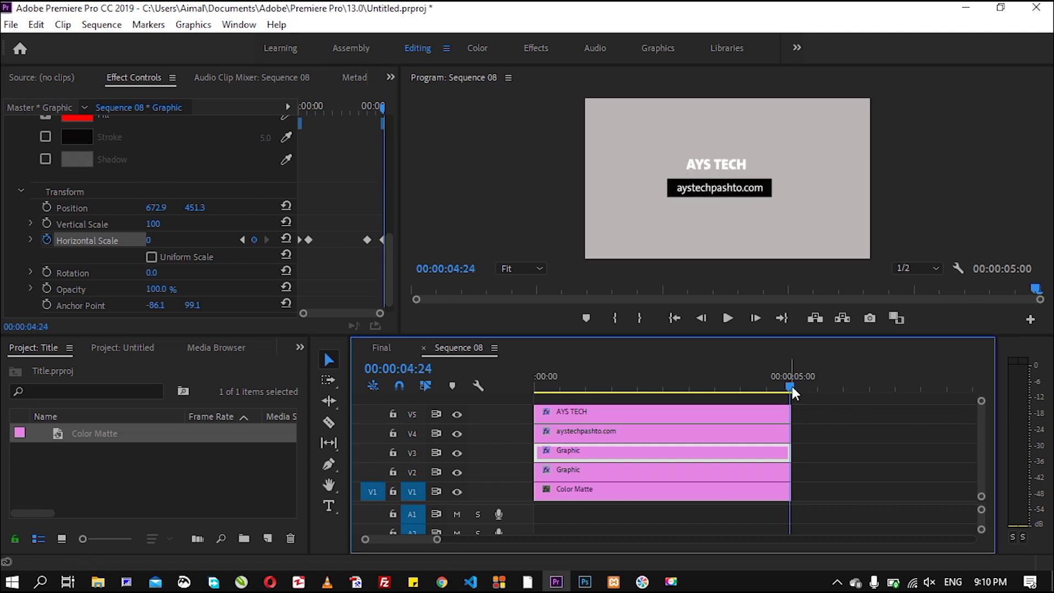
left_click_drag(791, 386, 559, 385)
key("space")
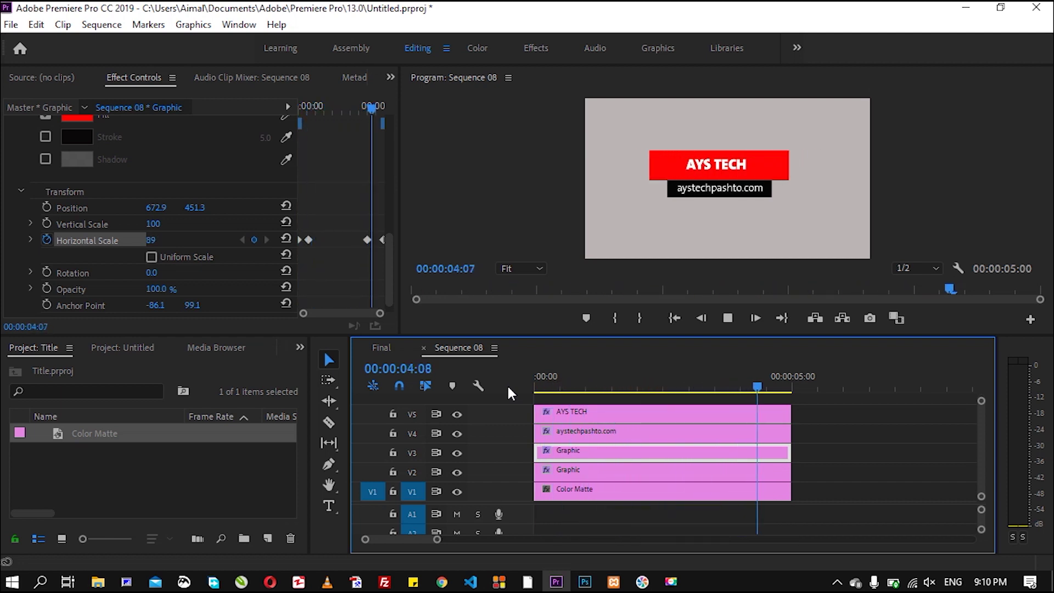
key("space")
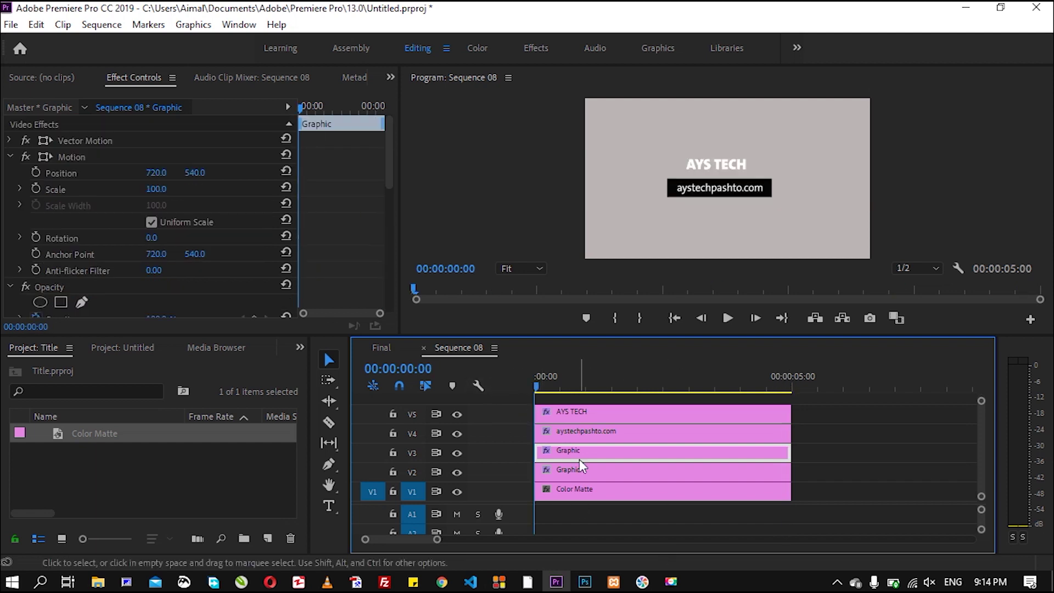
Step: Keyframe the V2 black bar at the start with Position Y 448.4 behind AYS TECH and Scale 0
left_click(583, 470)
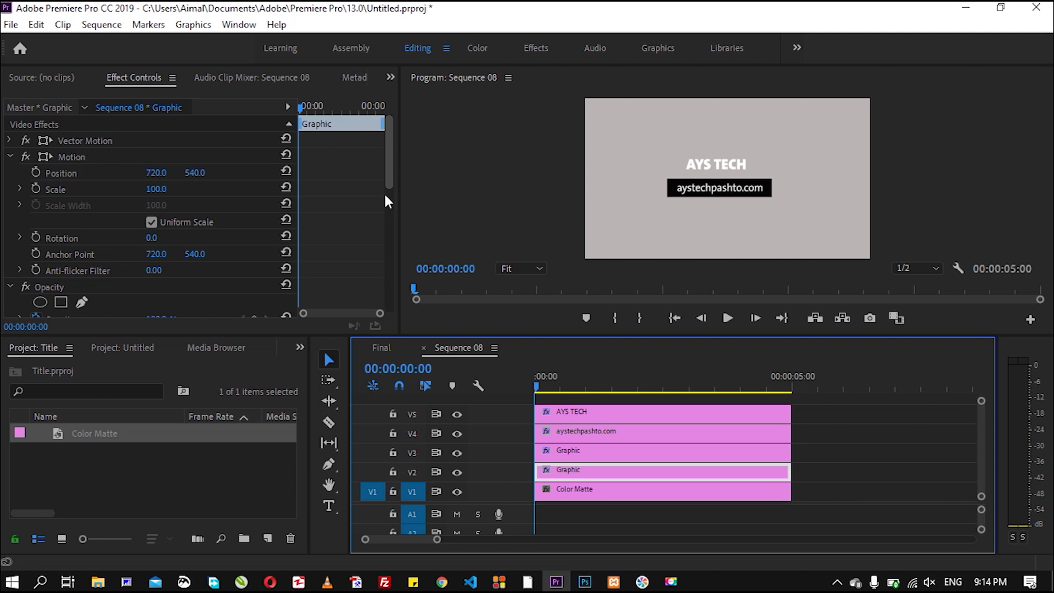
scroll(381, 251, "down", 10)
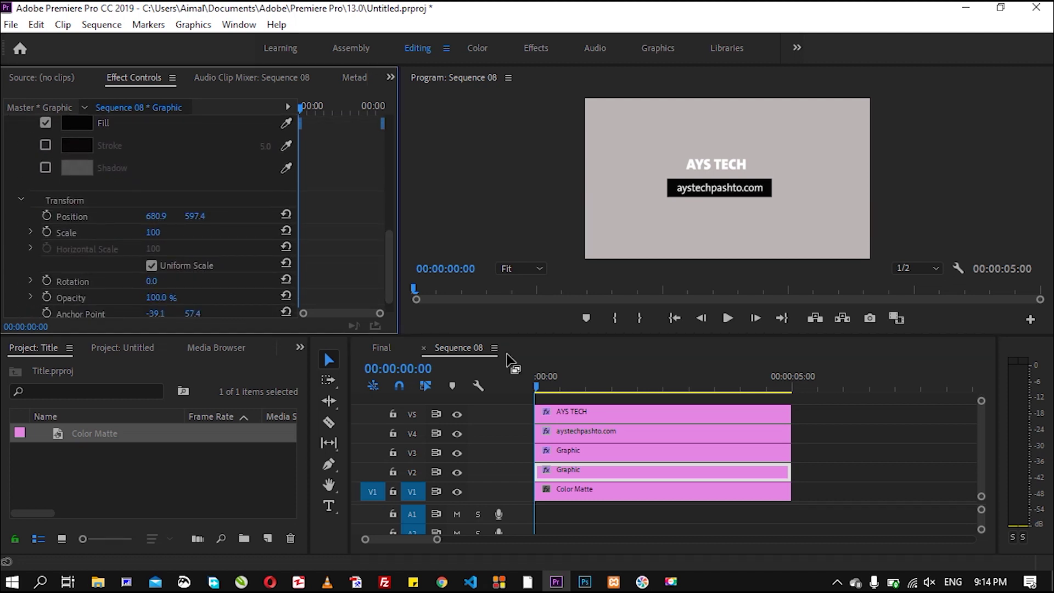
left_click_drag(539, 388, 569, 390)
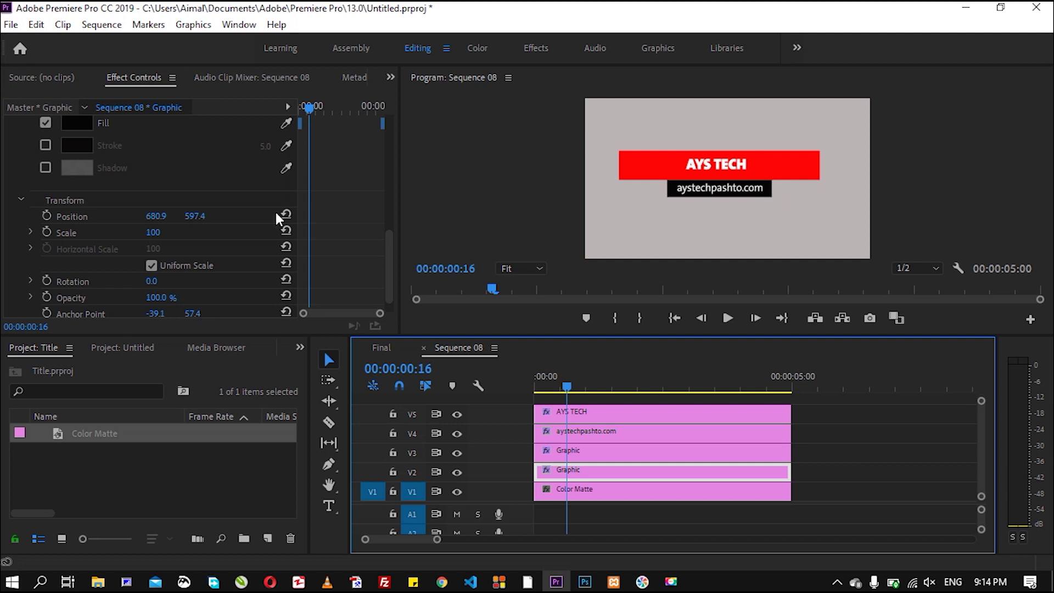
left_click_drag(195, 216, 114, 216)
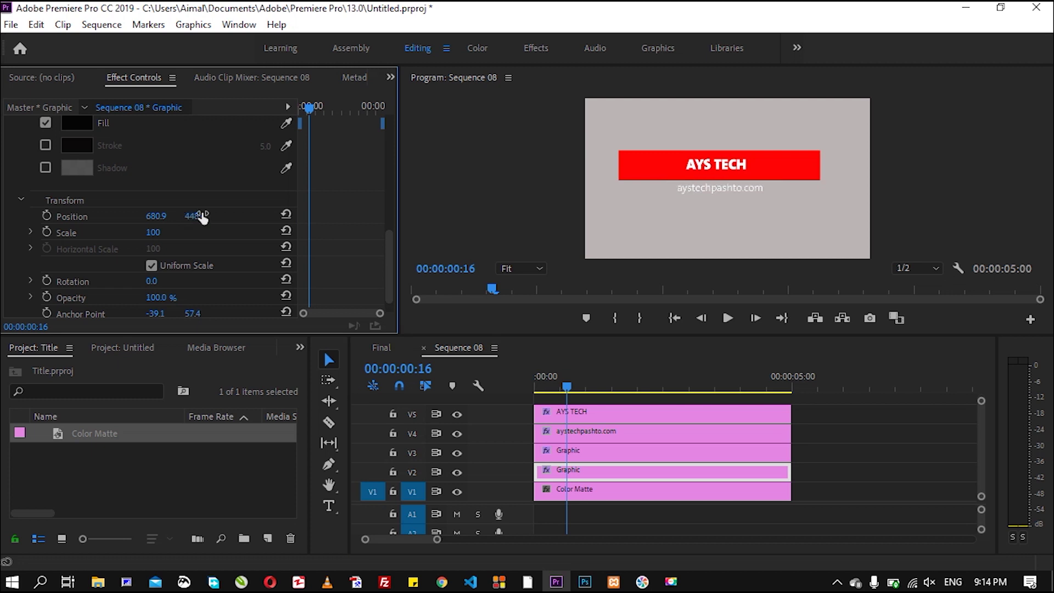
left_click_drag(567, 386, 521, 384)
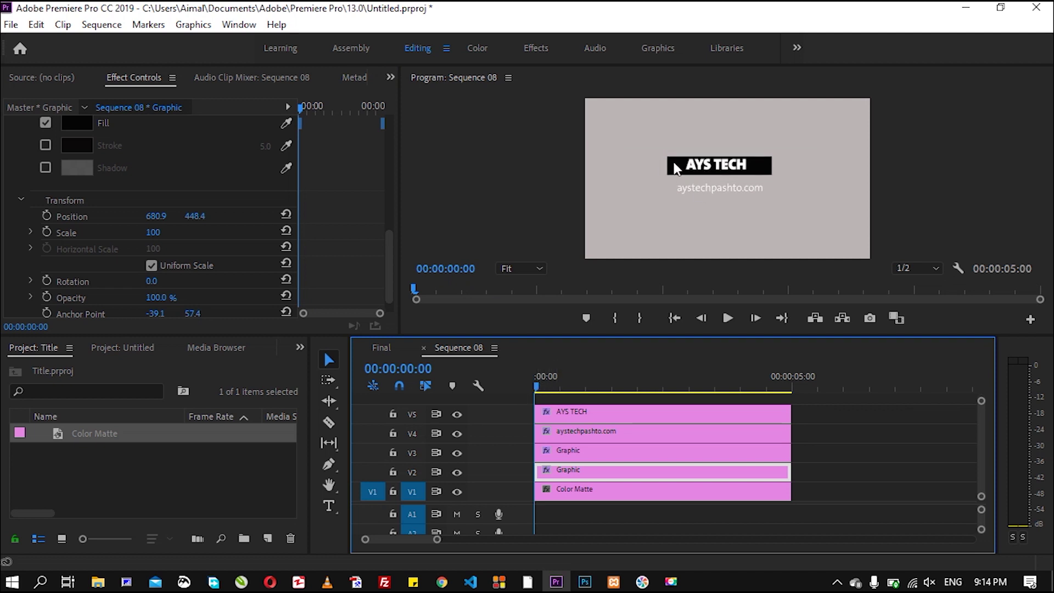
left_click(46, 215)
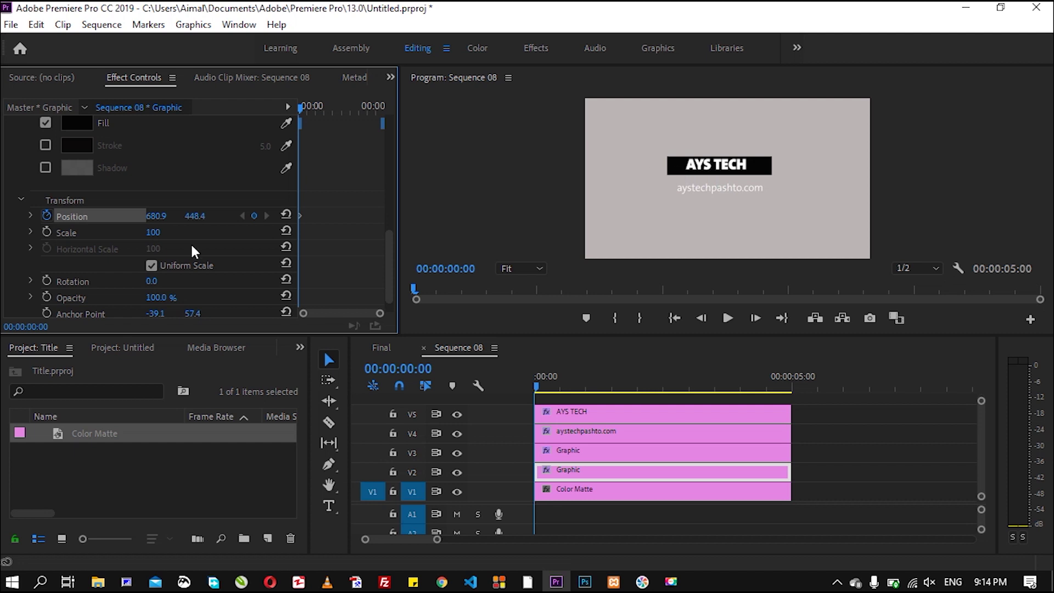
left_click(153, 233)
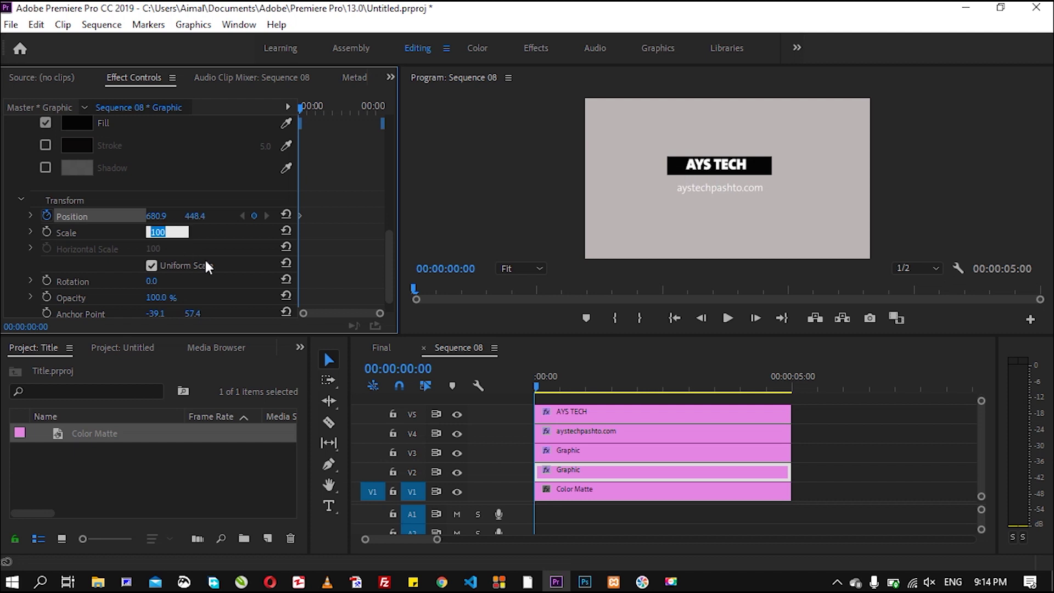
type("0")
key("Return")
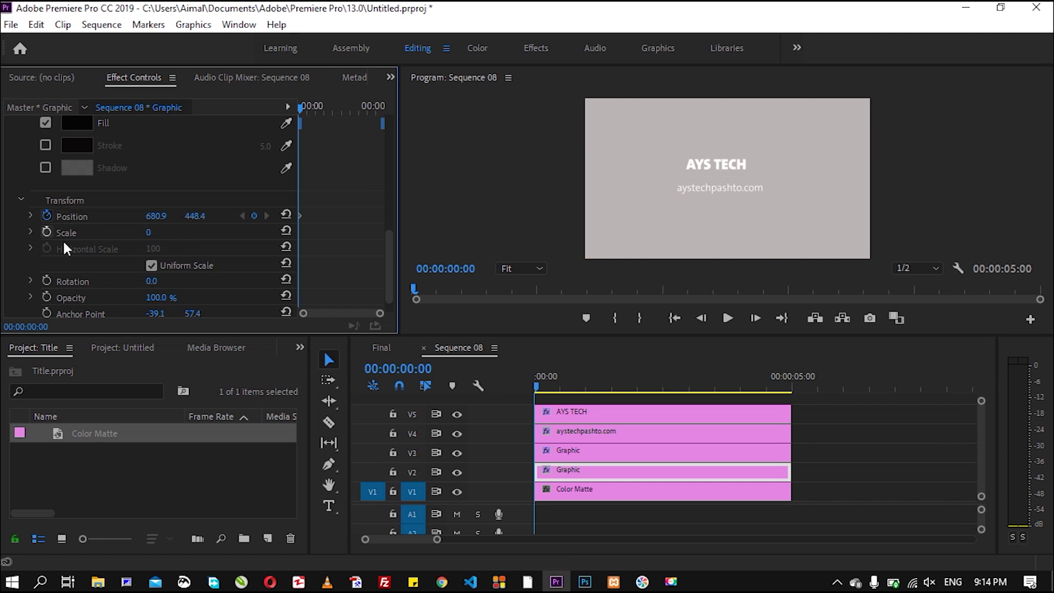
left_click(47, 231)
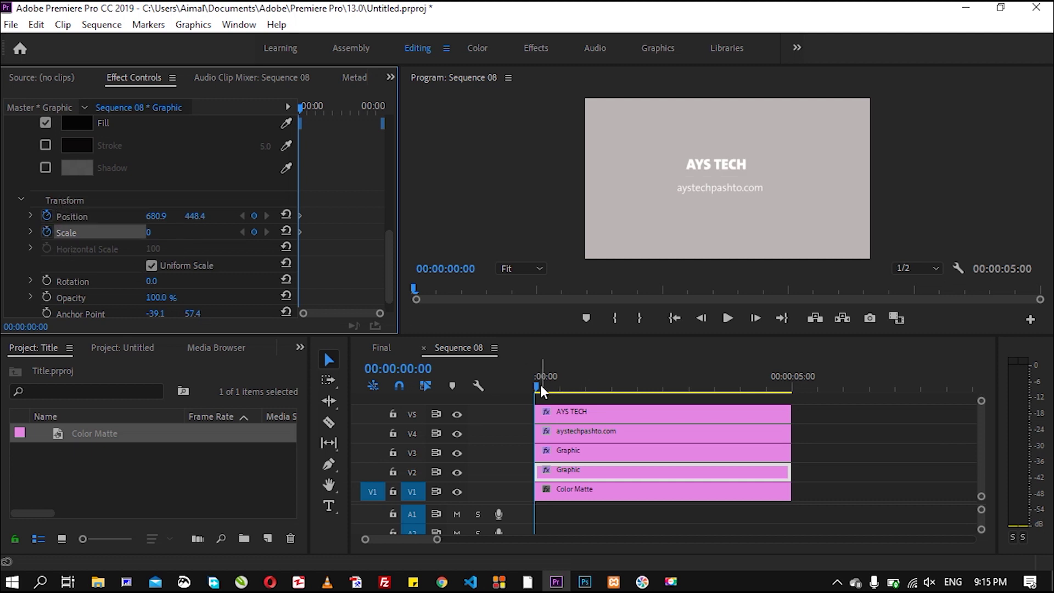
Step: Add black bar hold keyframes at 0:18, then at 1:04 set Scale 100 and Position Y 593.4
left_click_drag(536, 384, 572, 385)
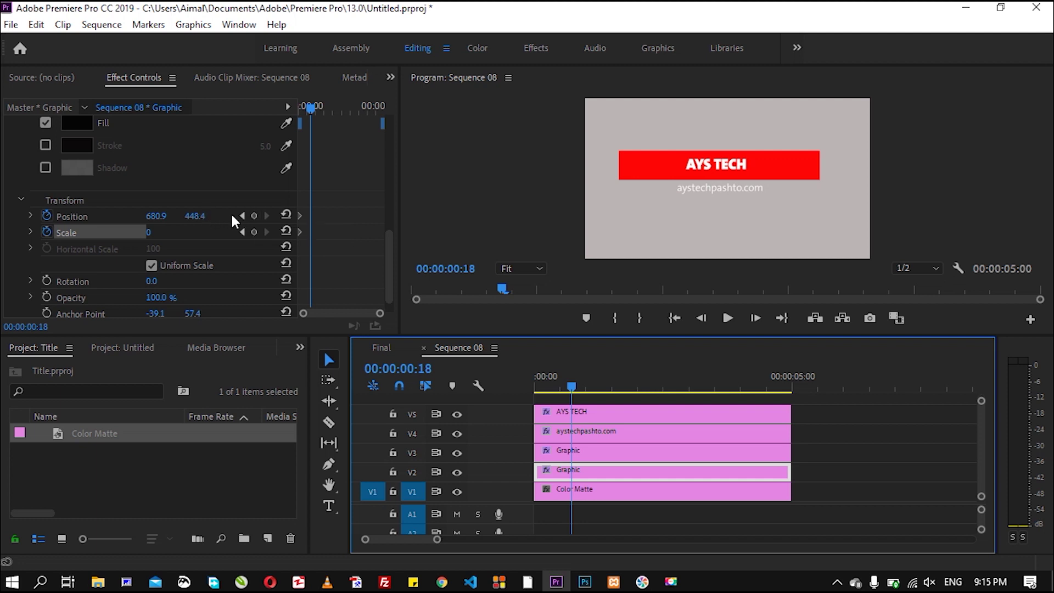
left_click(254, 215)
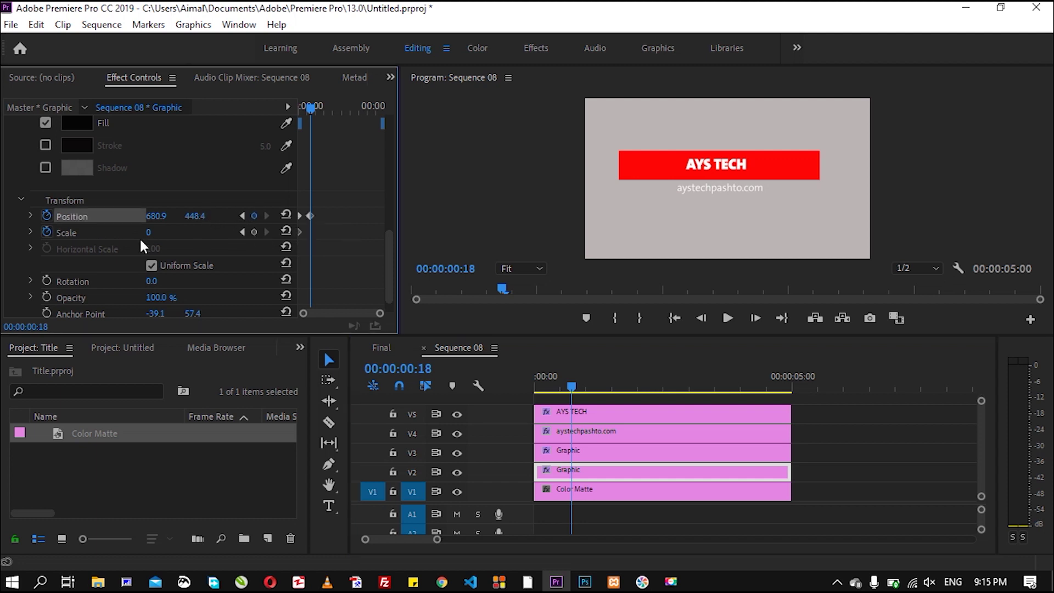
left_click(256, 231)
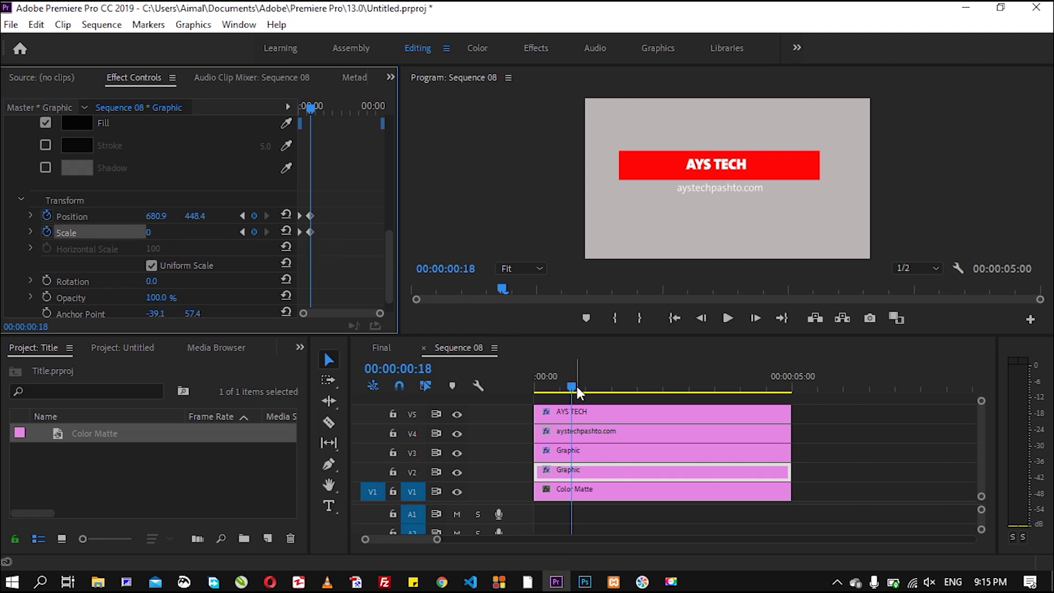
left_click_drag(573, 387, 595, 390)
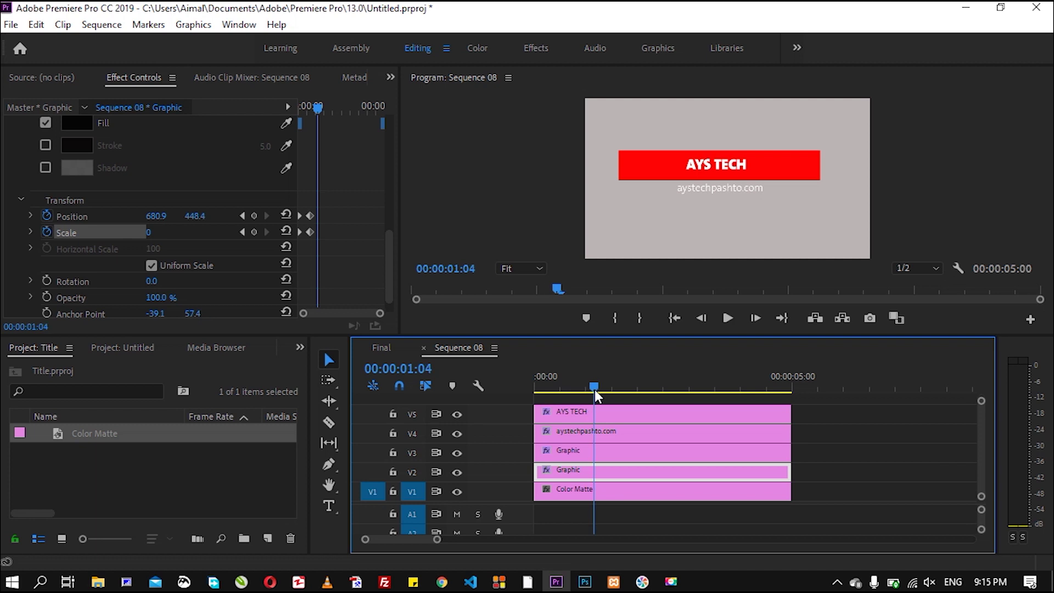
left_click(201, 216)
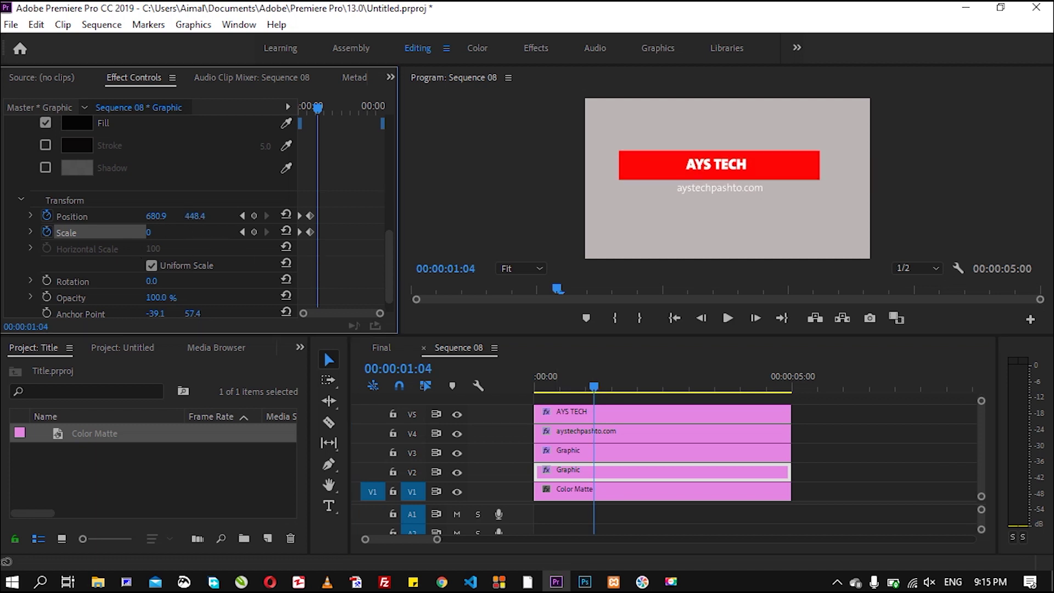
left_click(153, 232)
type("100")
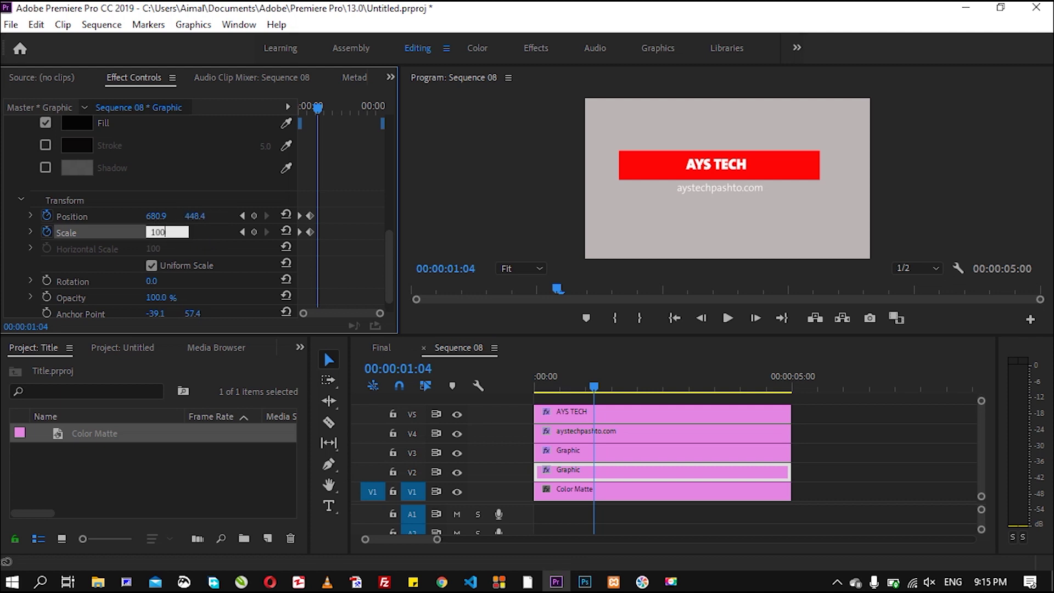
key("Return")
left_click_drag(203, 224, 263, 243)
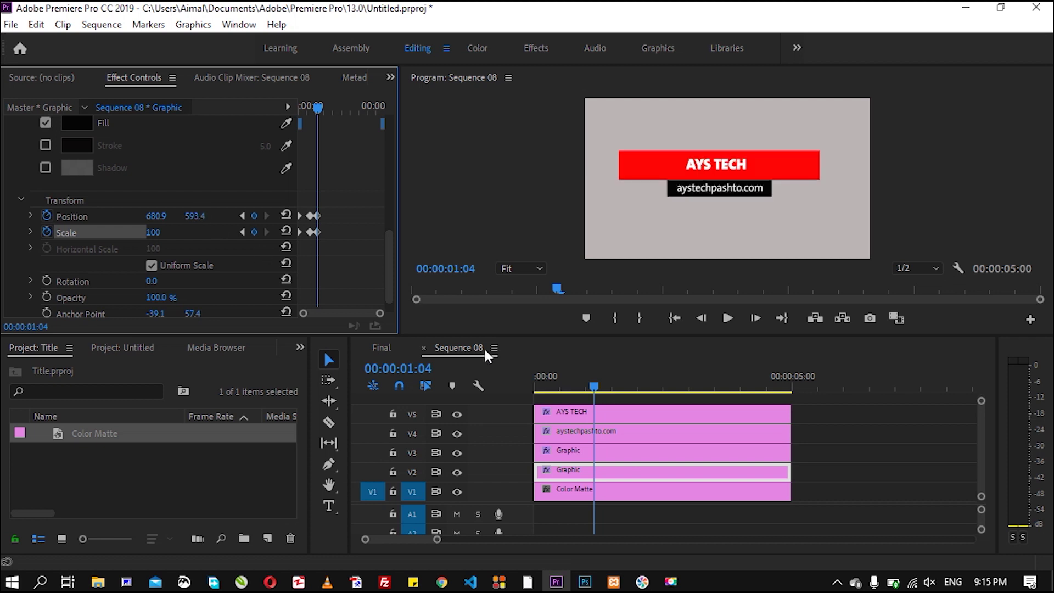
left_click_drag(594, 384, 726, 404)
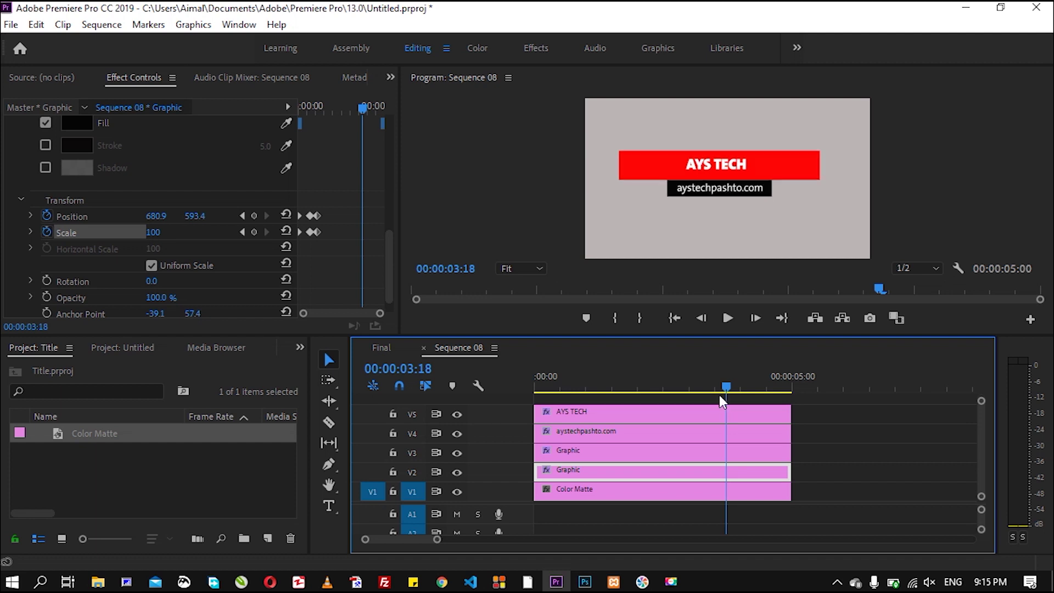
Step: Add Position and Scale hold keyframes at 3:18, then at 4:02 set Position Y 427.4 and Scale 0
left_click(253, 216)
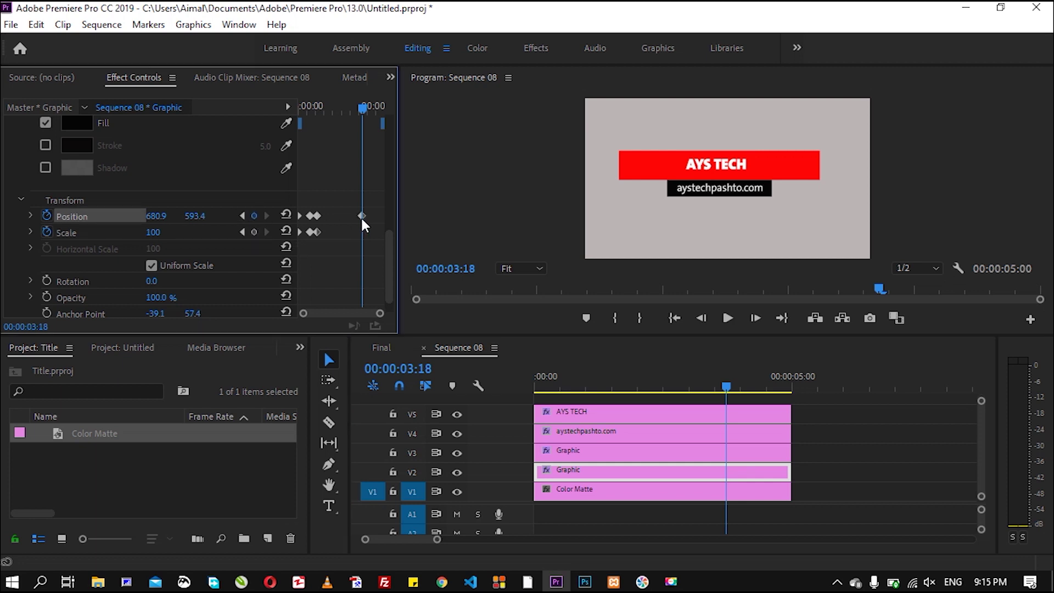
left_click(254, 231)
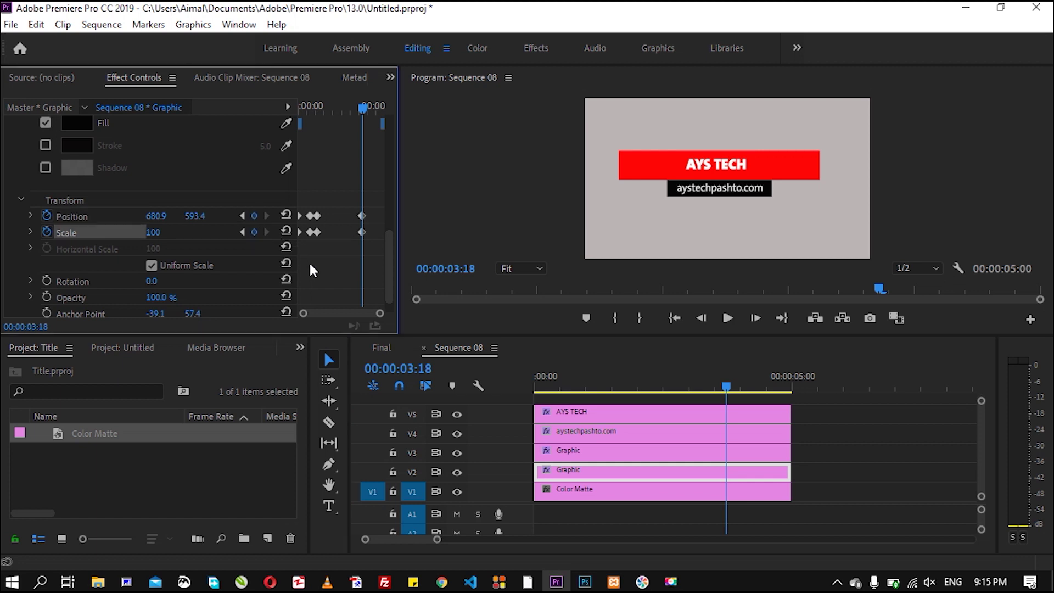
left_click_drag(728, 386, 746, 385)
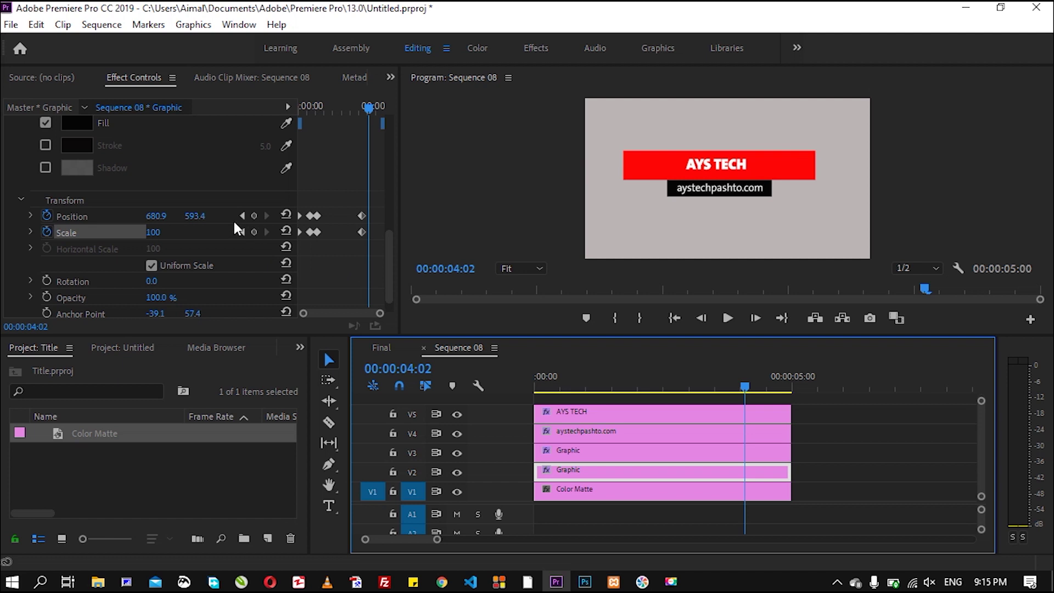
left_click_drag(199, 218, 240, 231)
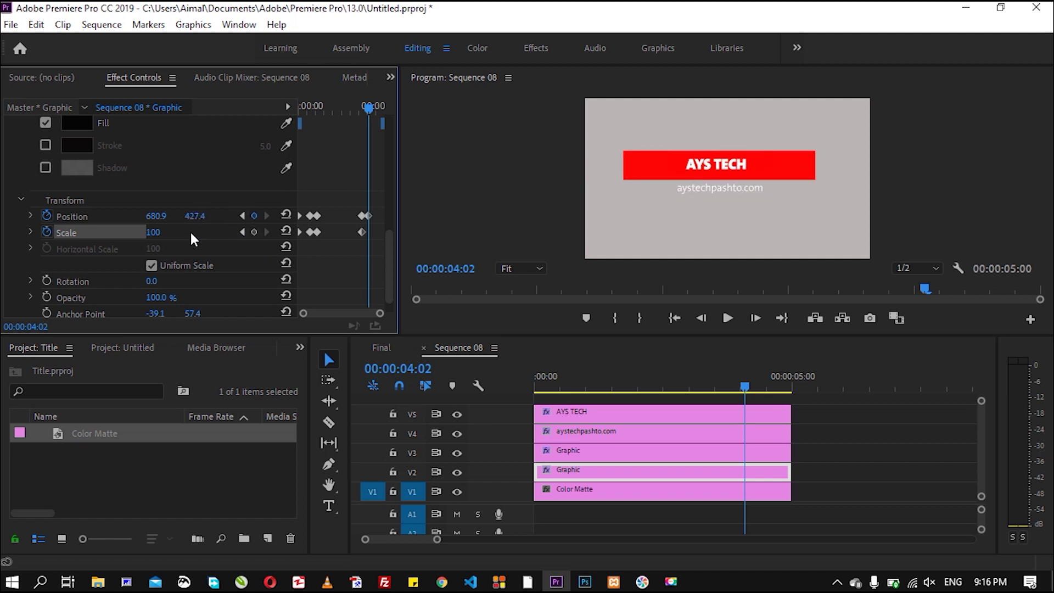
left_click(154, 232)
type("0")
key("Return")
left_click_drag(745, 387, 789, 386)
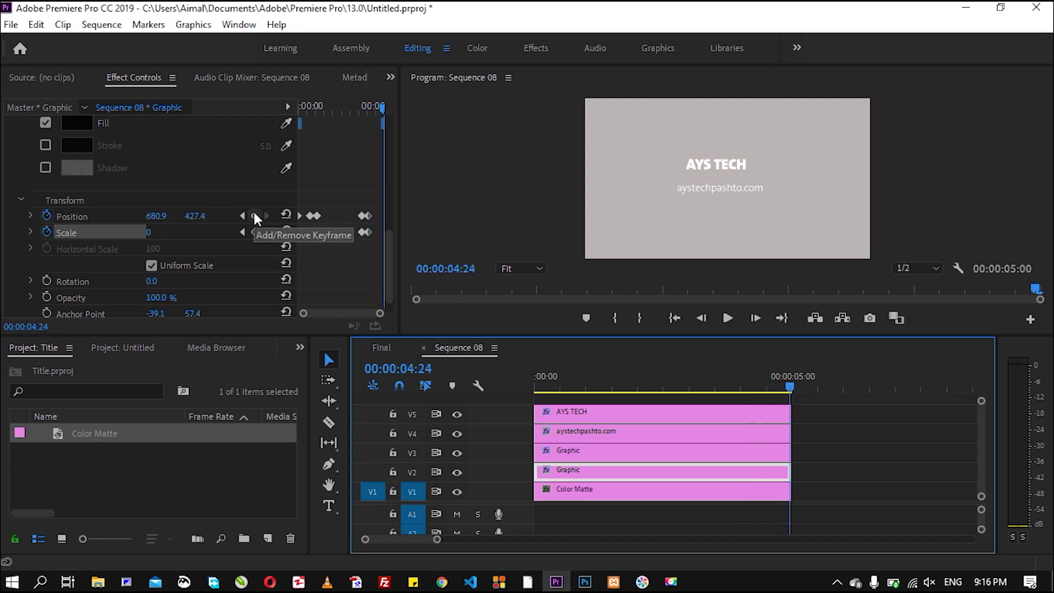
Step: Play back the title and select the black bar's ending keyframes to review the exit
key("Home")
key("space")
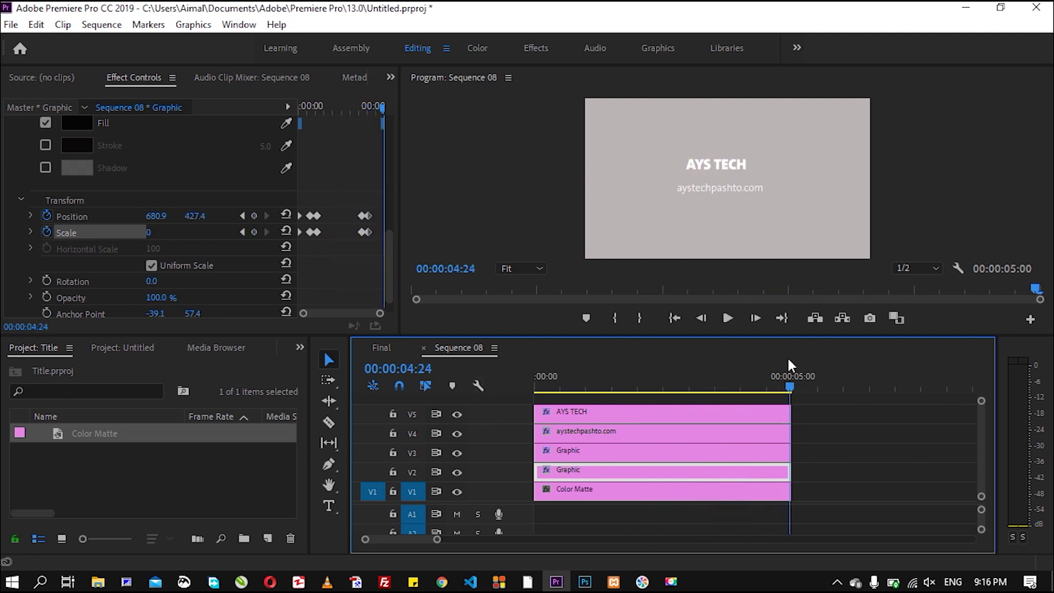
left_click_drag(791, 385, 768, 385)
left_click_drag(347, 198, 354, 232)
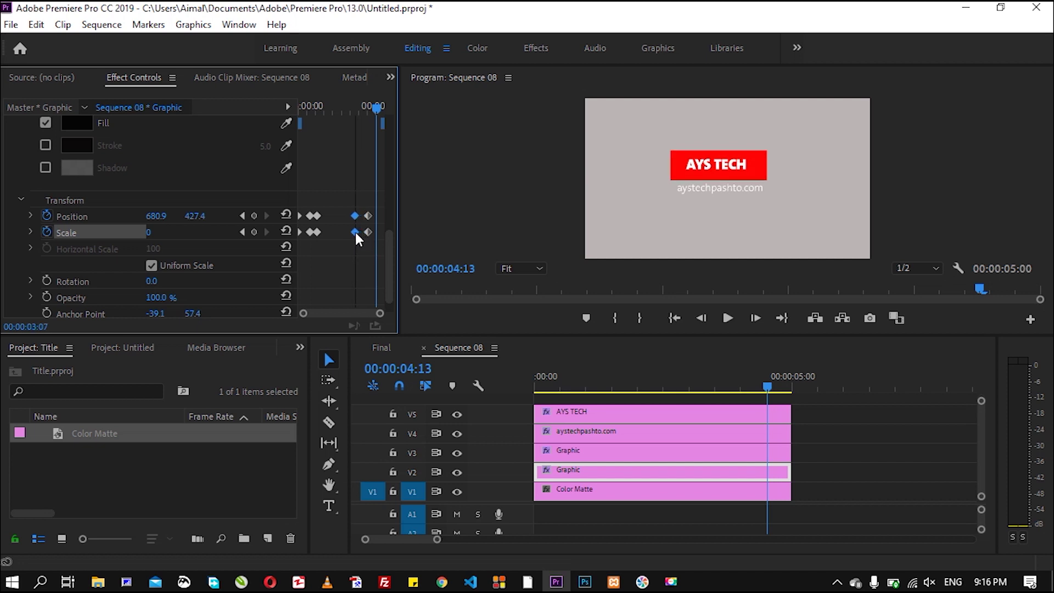
left_click_drag(765, 388, 693, 387)
key("space")
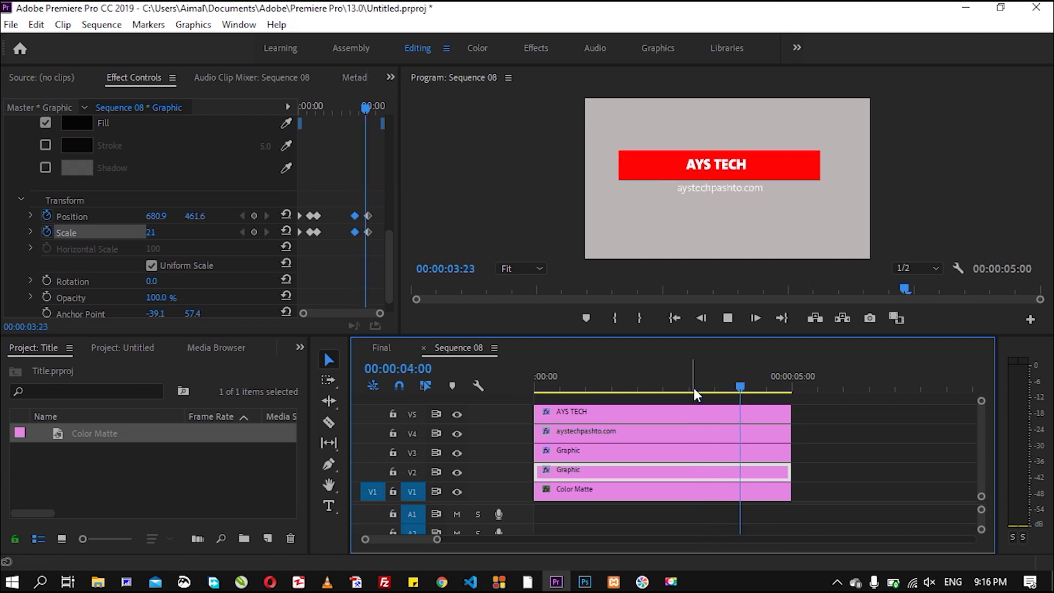
Step: Shift the black bar's ending keyframes slightly earlier and replay the exit animation to check it
key("space")
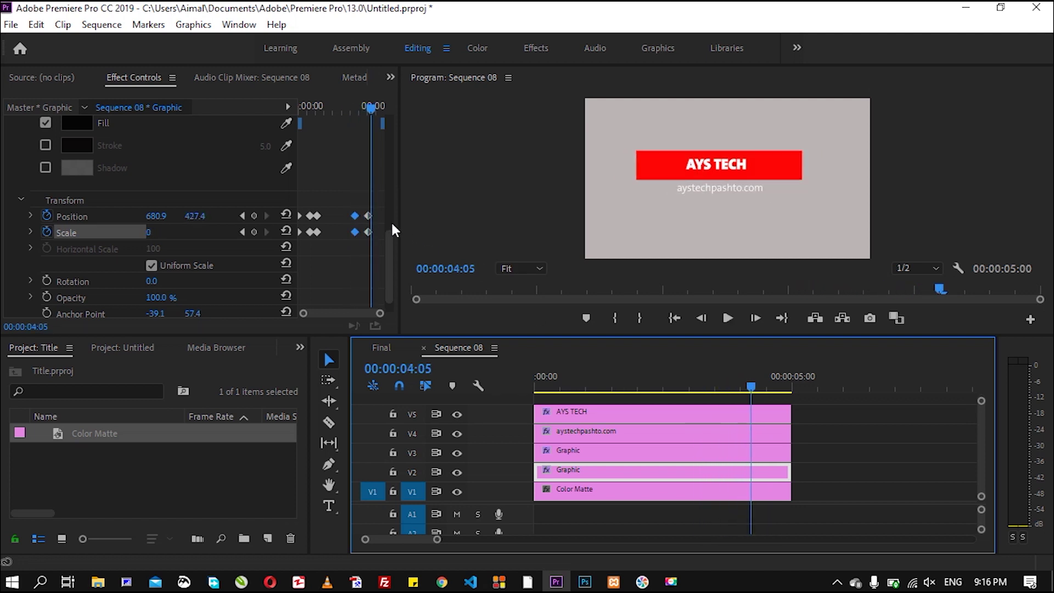
mouse_move(346, 219)
left_mouse_down()
mouse_move(369, 247)
mouse_move(348, 231)
left_mouse_up()
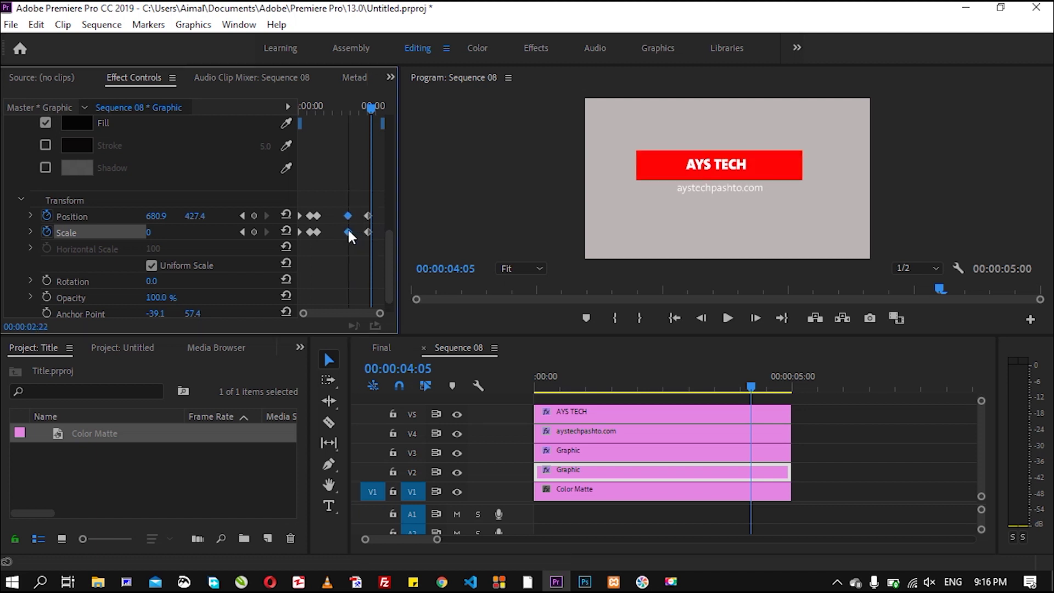
left_click(750, 386)
key("space")
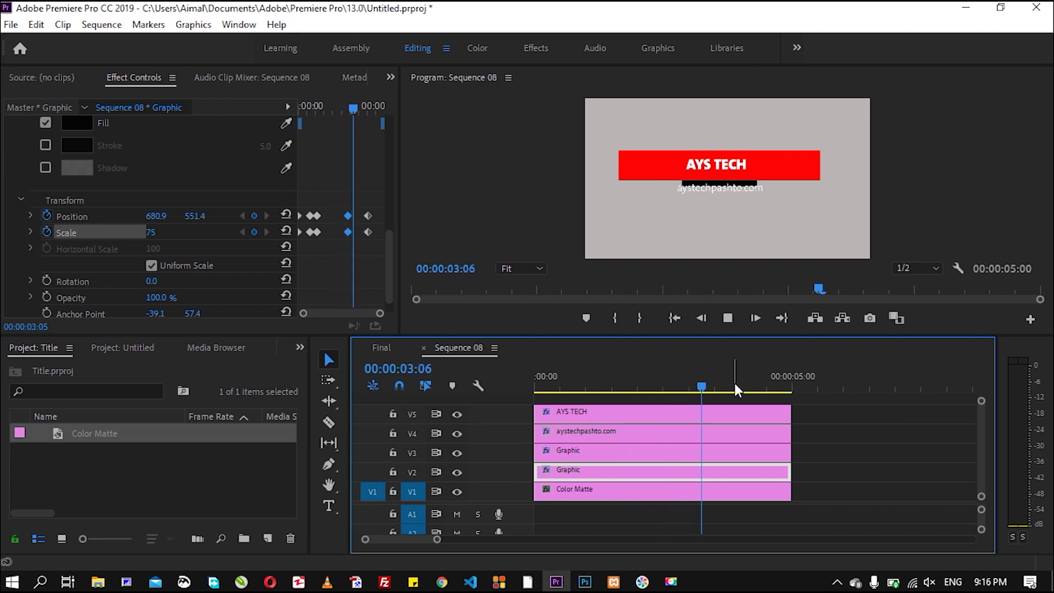
key("space")
left_click_drag(738, 387, 670, 387)
key("space")
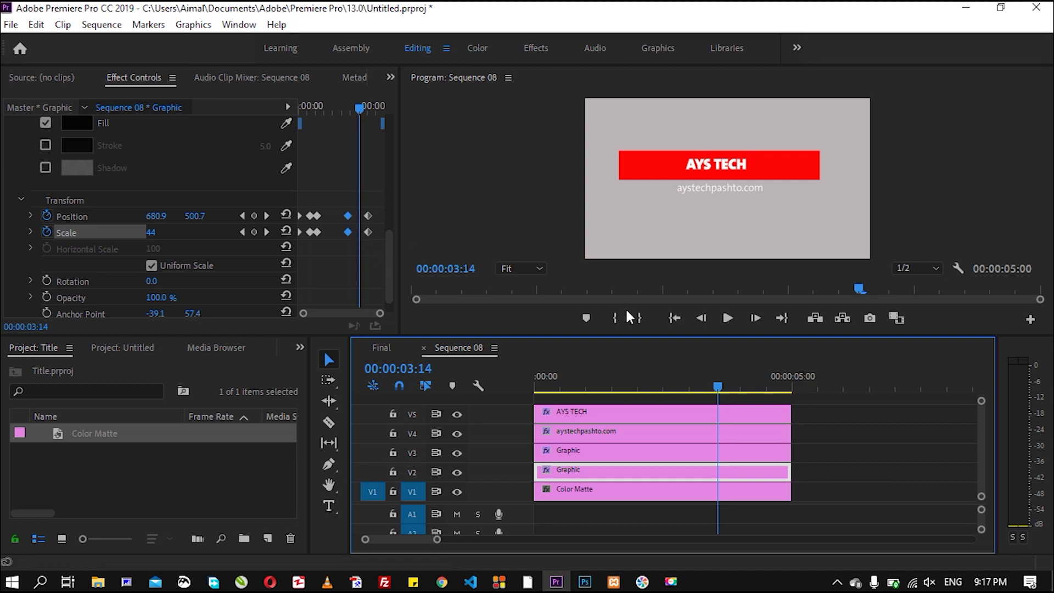
left_click_drag(718, 383, 522, 380)
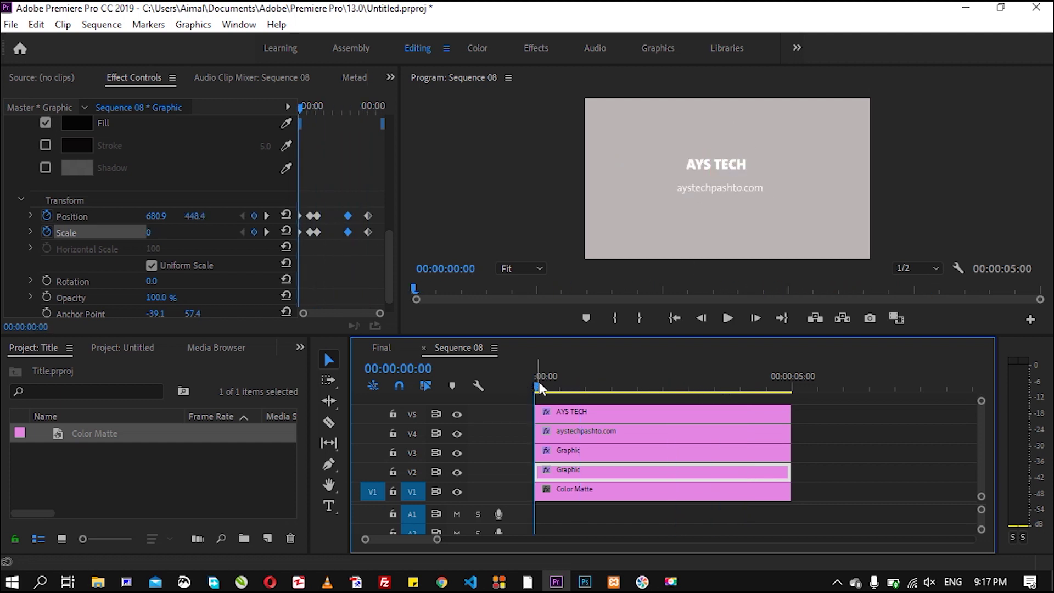
Step: Fade AYS TECH in: Opacity 0% at 0:00, a hold keyframe at 0:10, 100% at 0:15
left_click(598, 414)
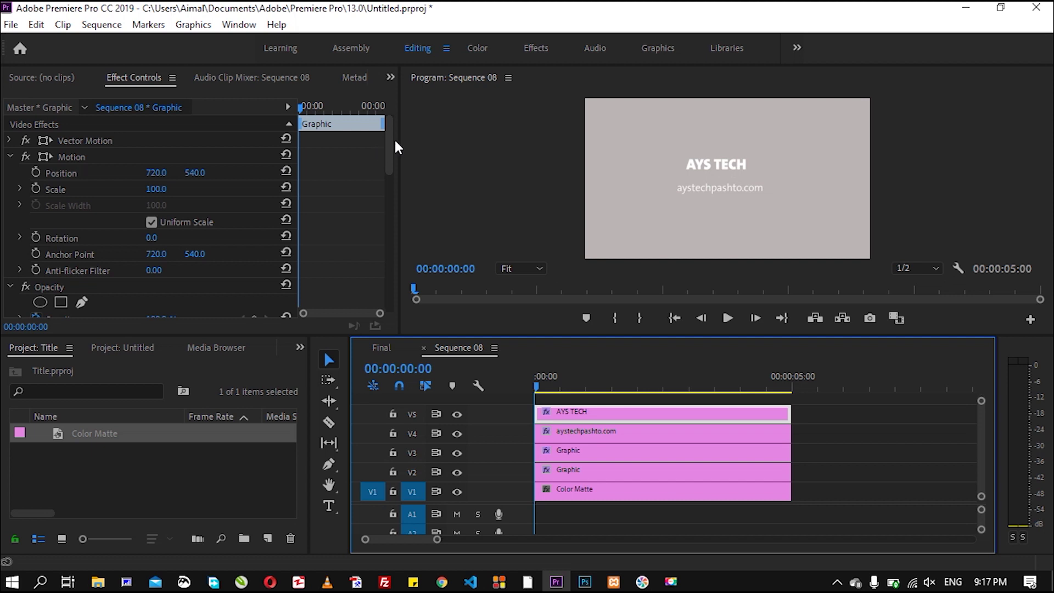
left_click_drag(387, 140, 387, 293)
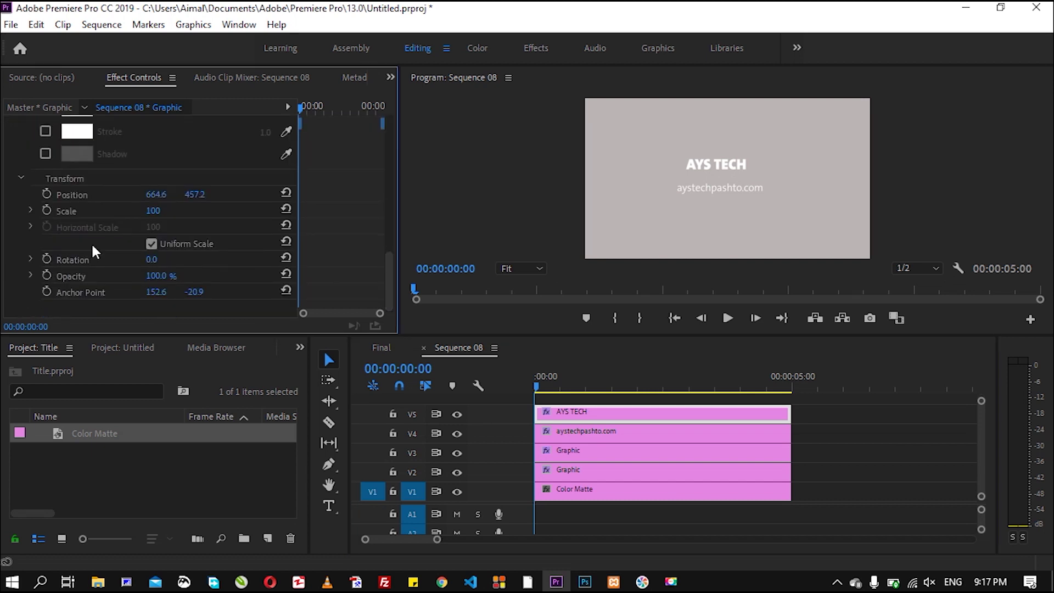
left_click(167, 272)
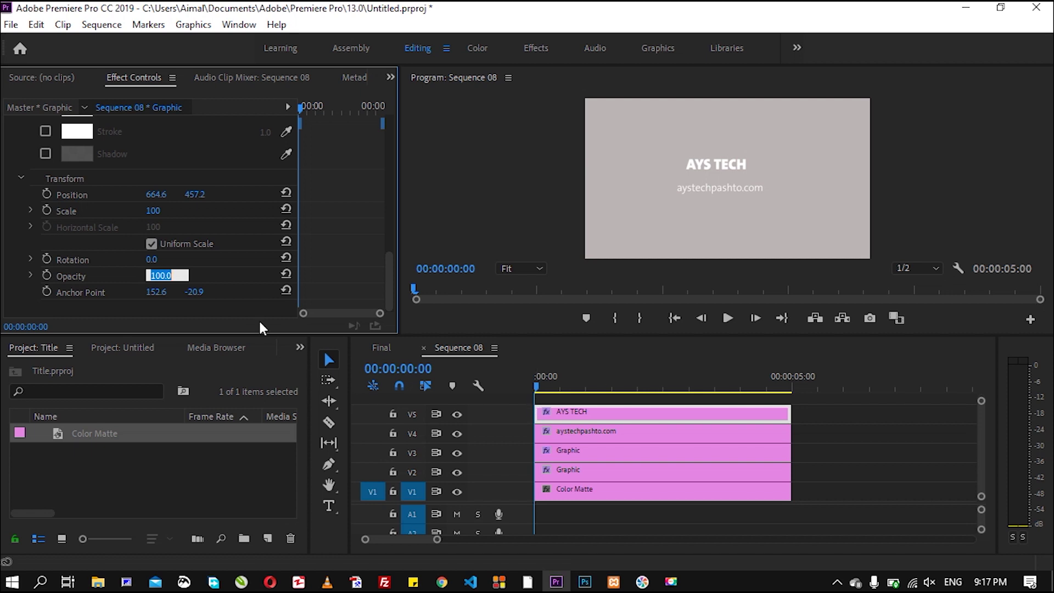
type("0")
key("Return")
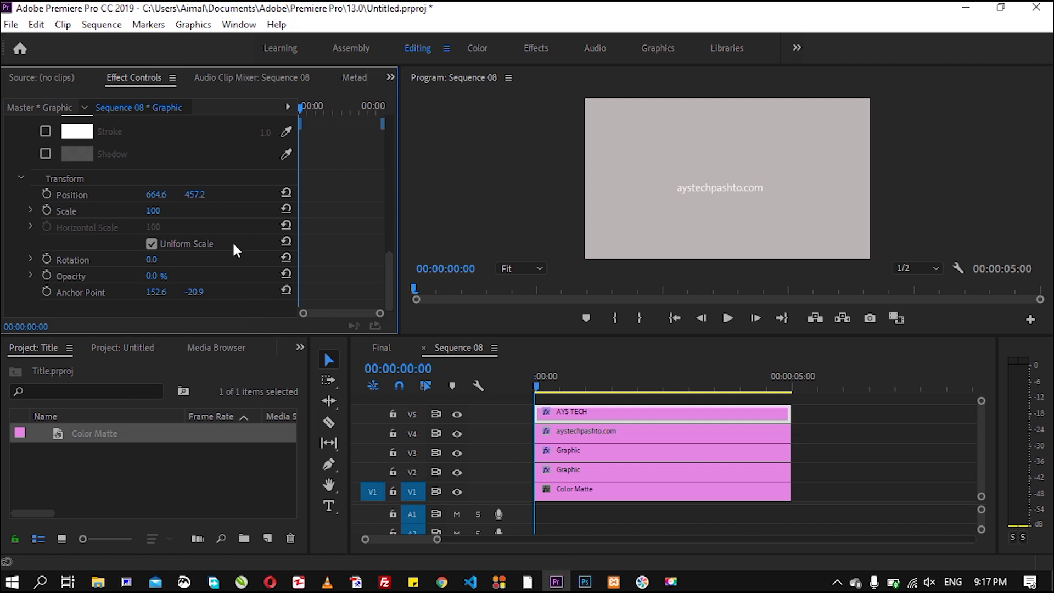
left_click(46, 275)
left_click_drag(538, 387, 555, 384)
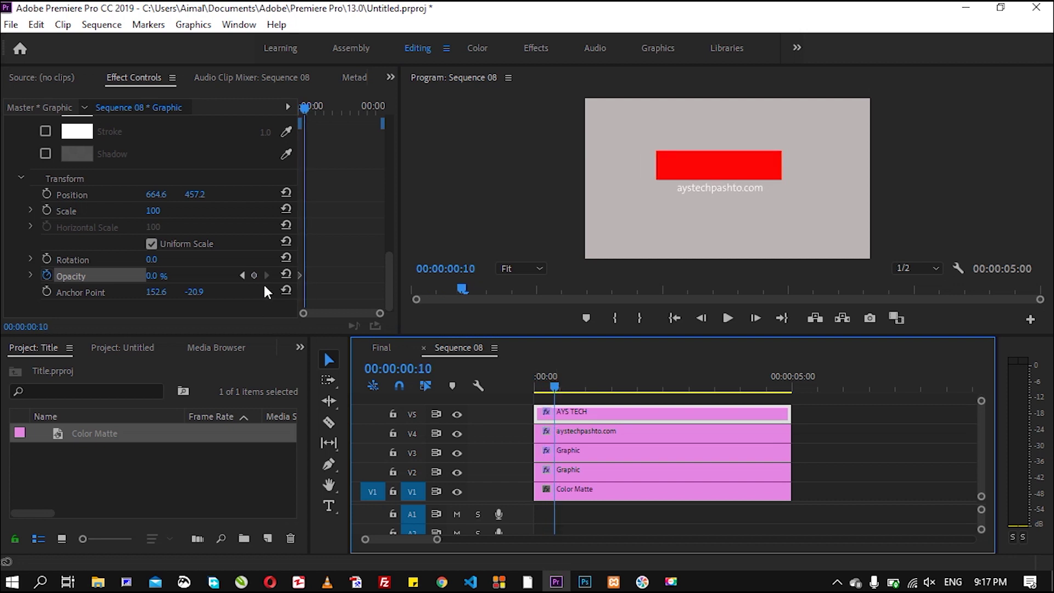
left_click(254, 276)
left_click_drag(559, 384, 570, 386)
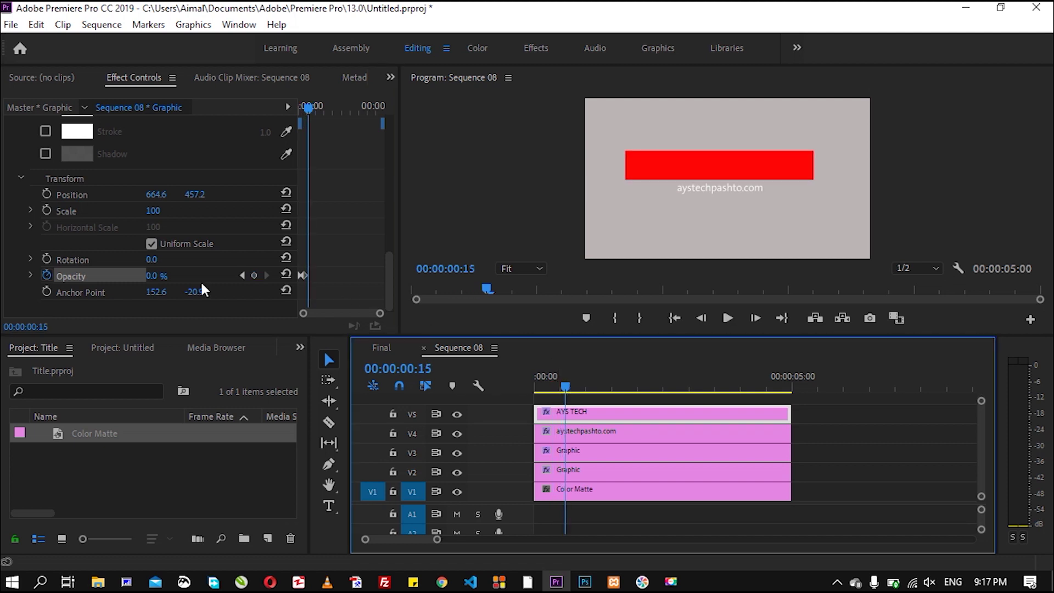
left_click(152, 276)
type("100")
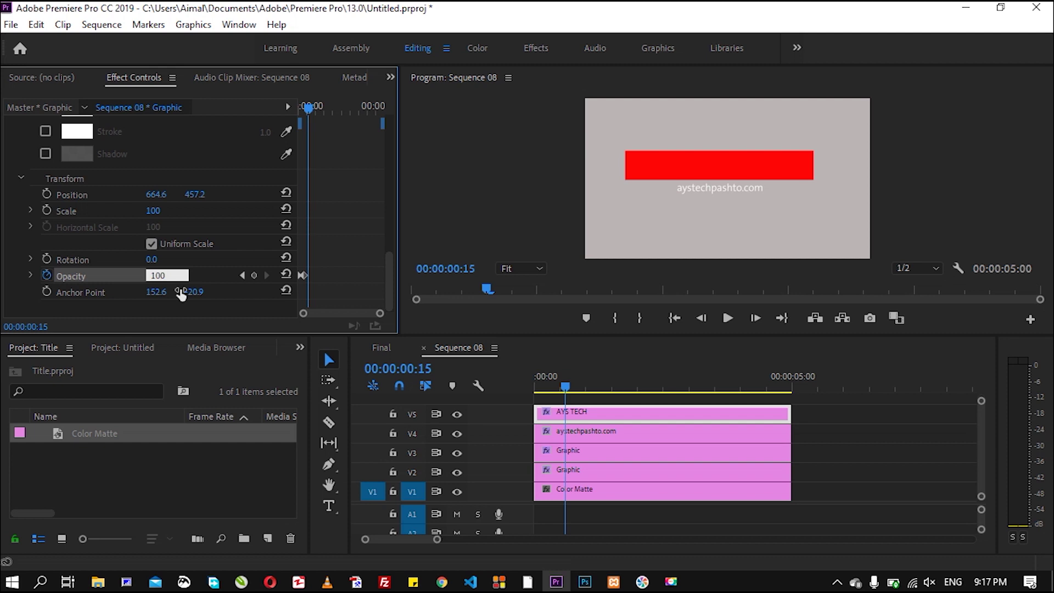
key("Return")
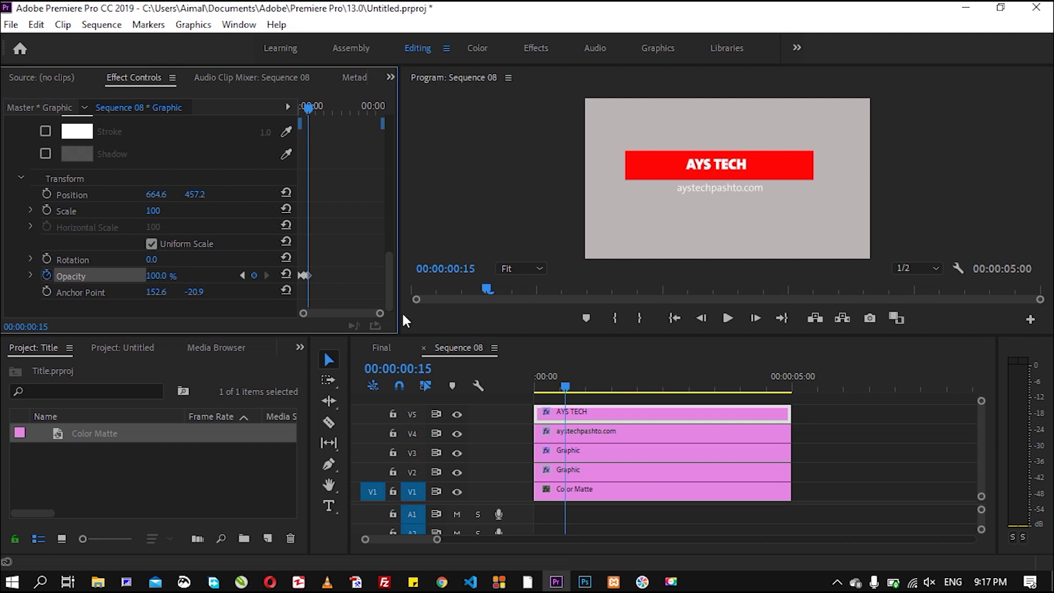
Step: Fade AYS TECH out: keyframe full opacity at 4:05 and set 0% at 4:11
left_click_drag(564, 385, 750, 403)
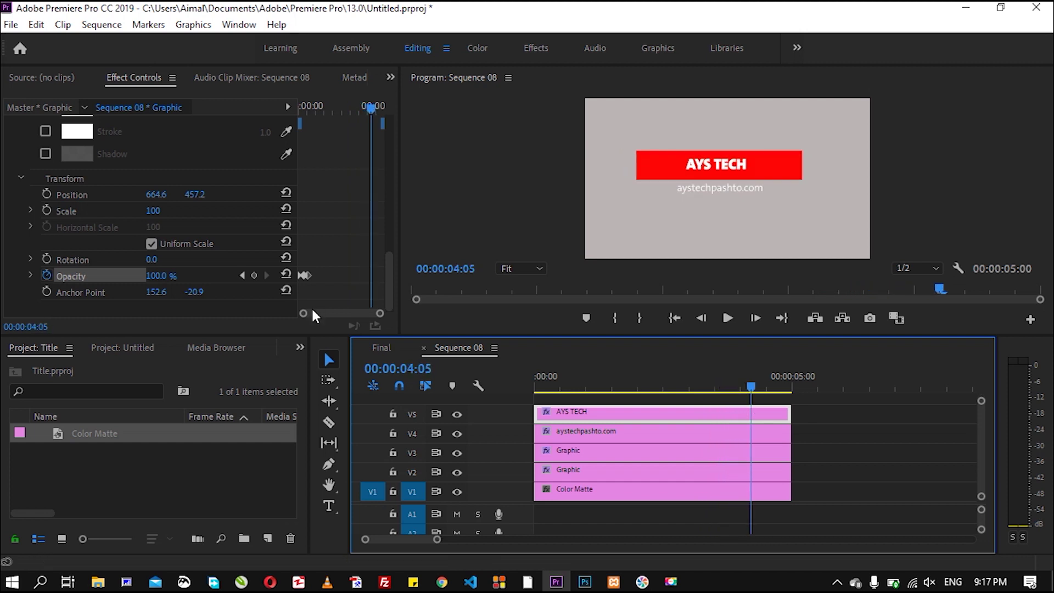
left_click(255, 275)
left_click_drag(752, 385, 764, 384)
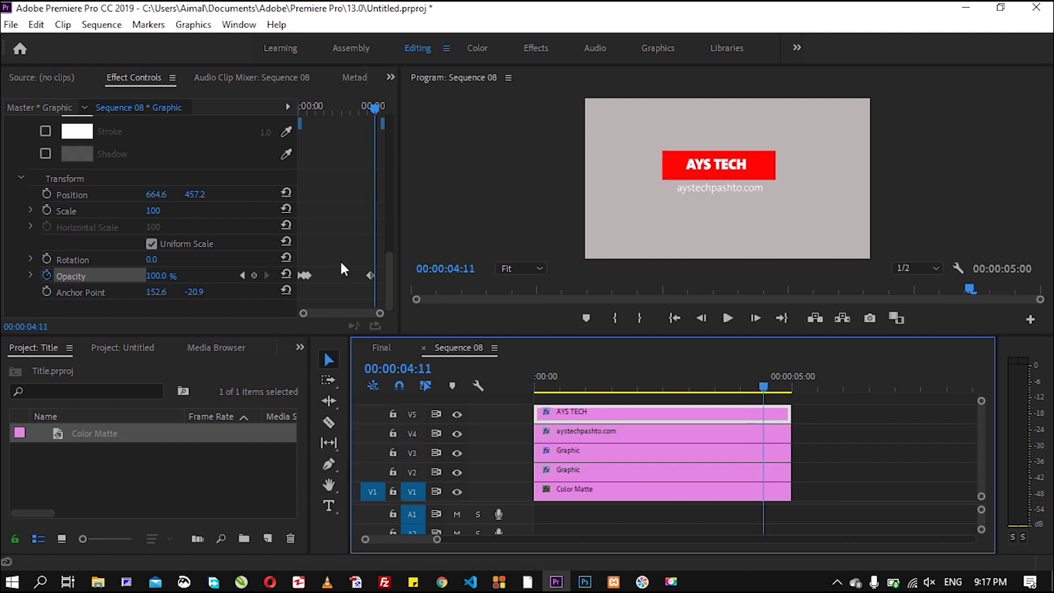
left_click(161, 276)
type("0")
key("Return")
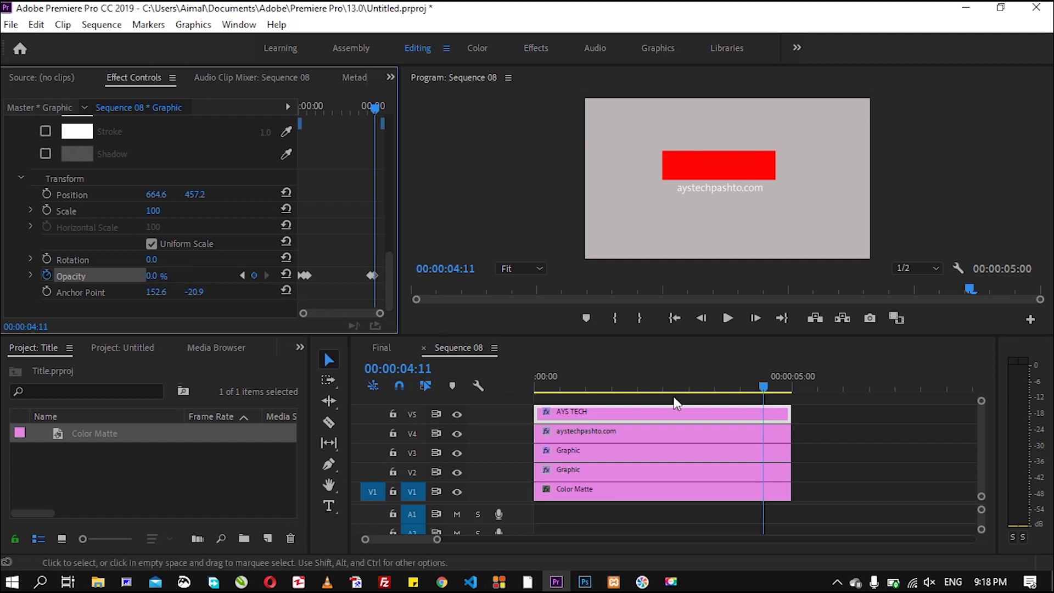
Step: Preview the title animation from the start until it animates out
left_click_drag(765, 386, 393, 390)
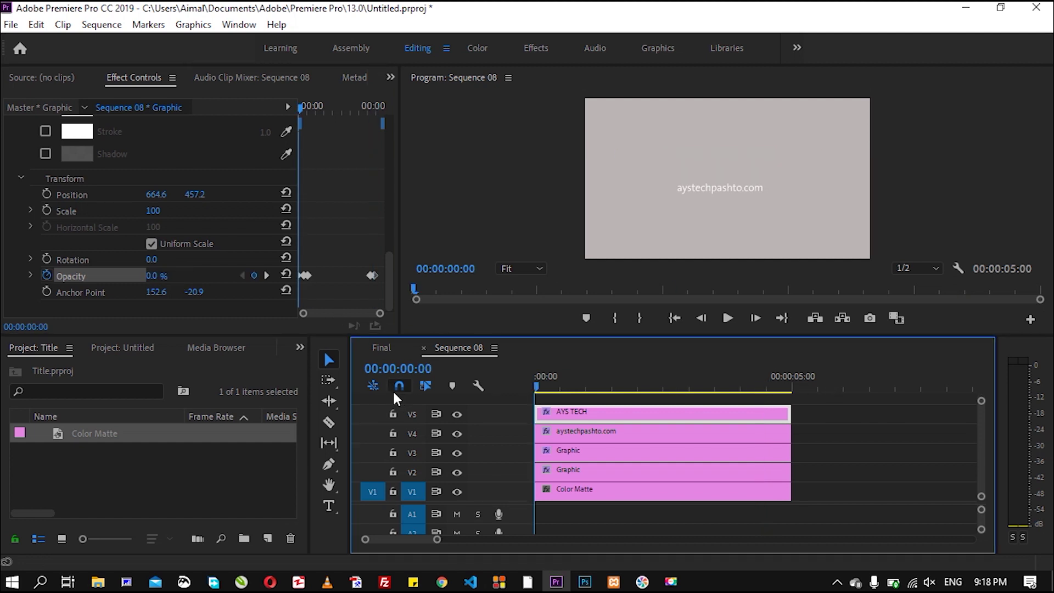
key("space")
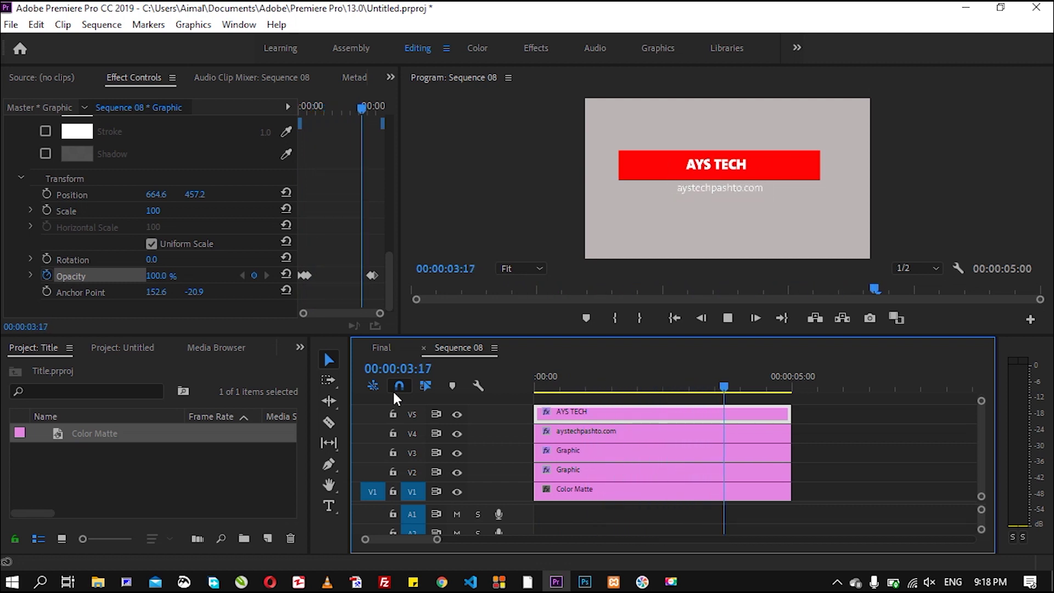
key("space")
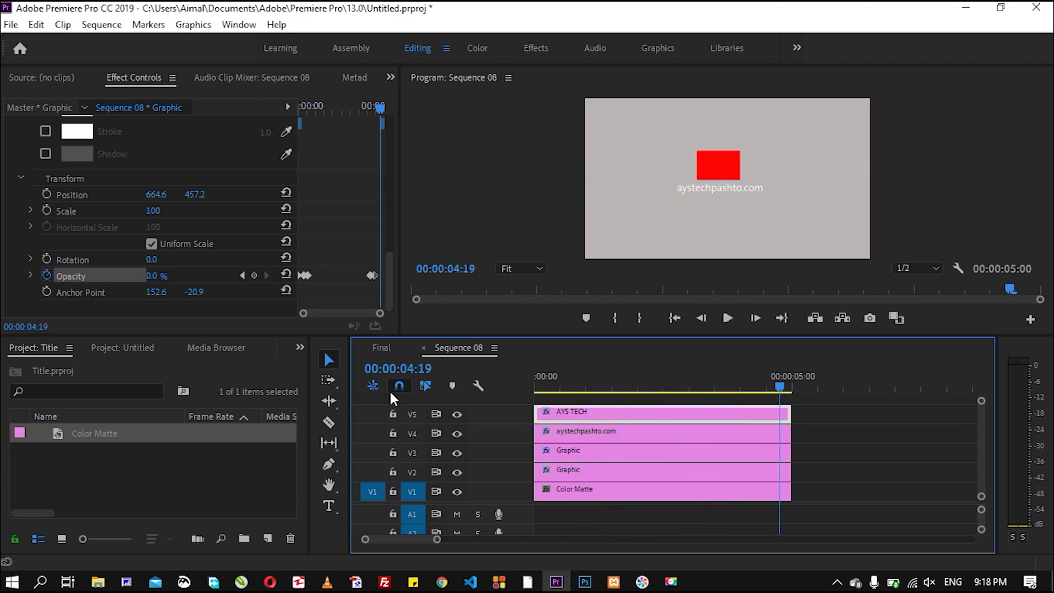
left_click_drag(779, 383, 522, 386)
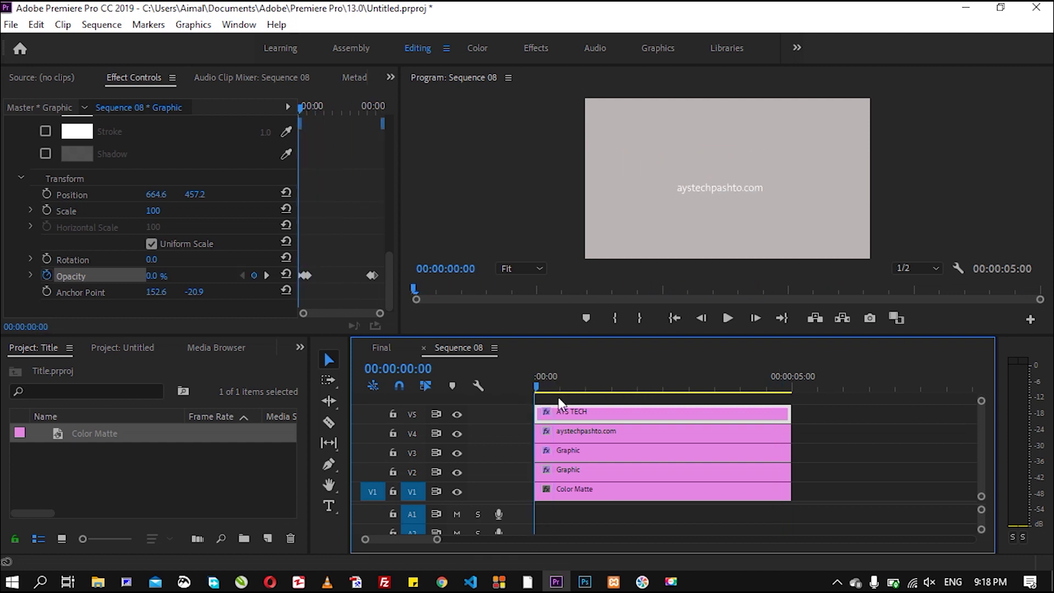
Step: Set the aystechpashto.com text's Opacity to 0 and keyframe it at the start
left_click(586, 430)
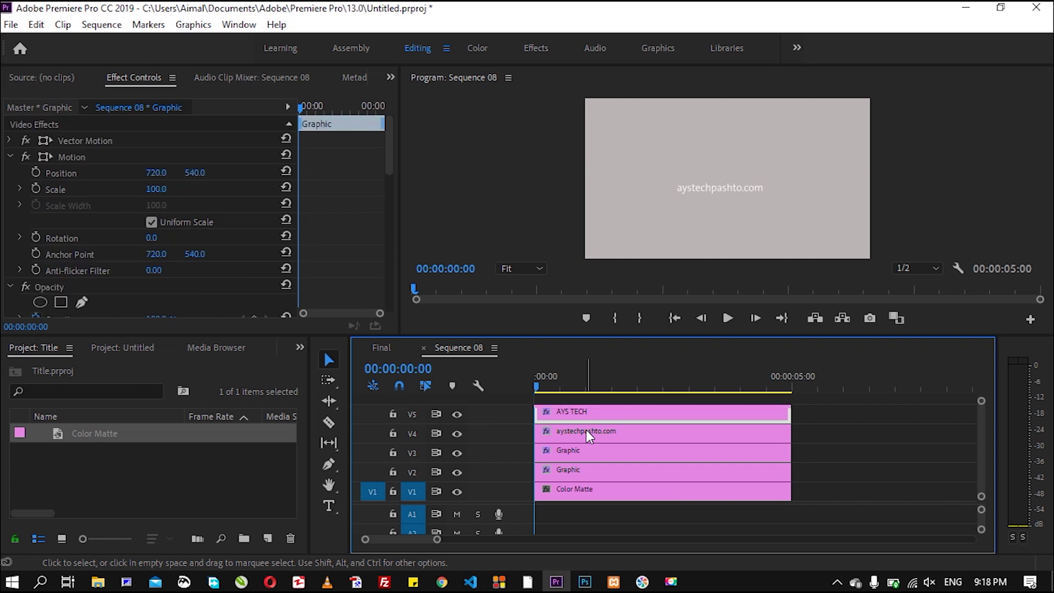
left_click_drag(389, 179, 381, 291)
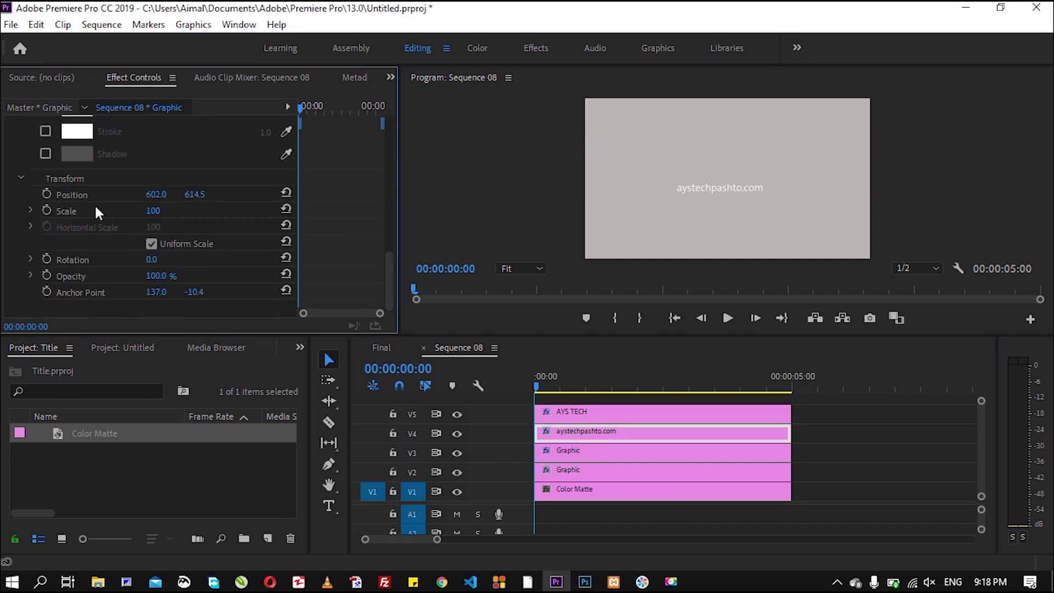
left_click(163, 277)
type("0")
key("Return")
left_click(47, 275)
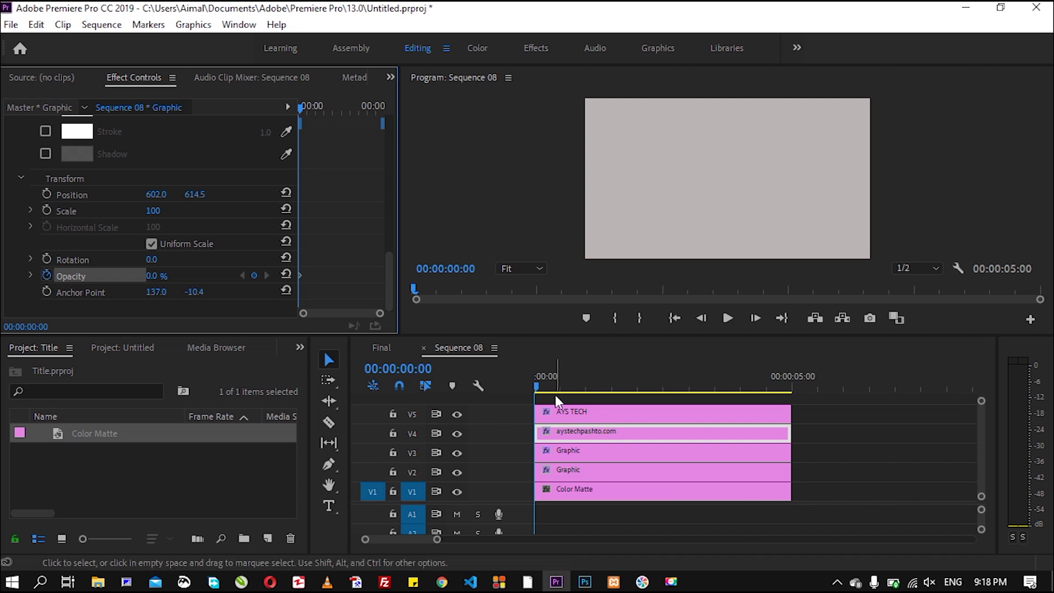
Step: Add opacity keyframes at 1:04, 100% at 1:12, and a hold at 2:16
left_click_drag(538, 384, 598, 388)
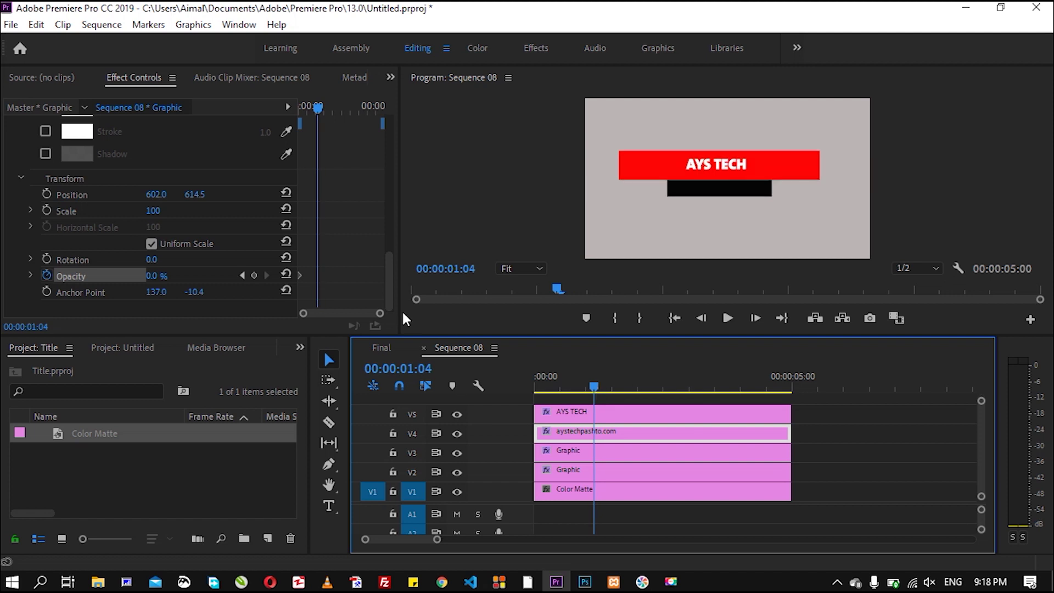
left_click(252, 274)
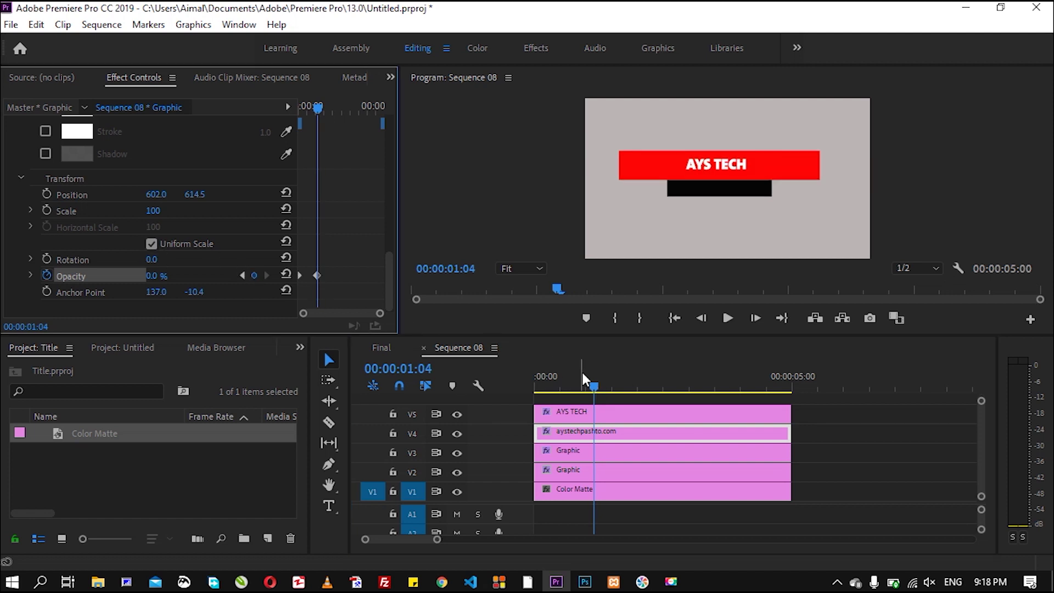
left_click_drag(595, 385, 612, 387)
left_click(156, 276)
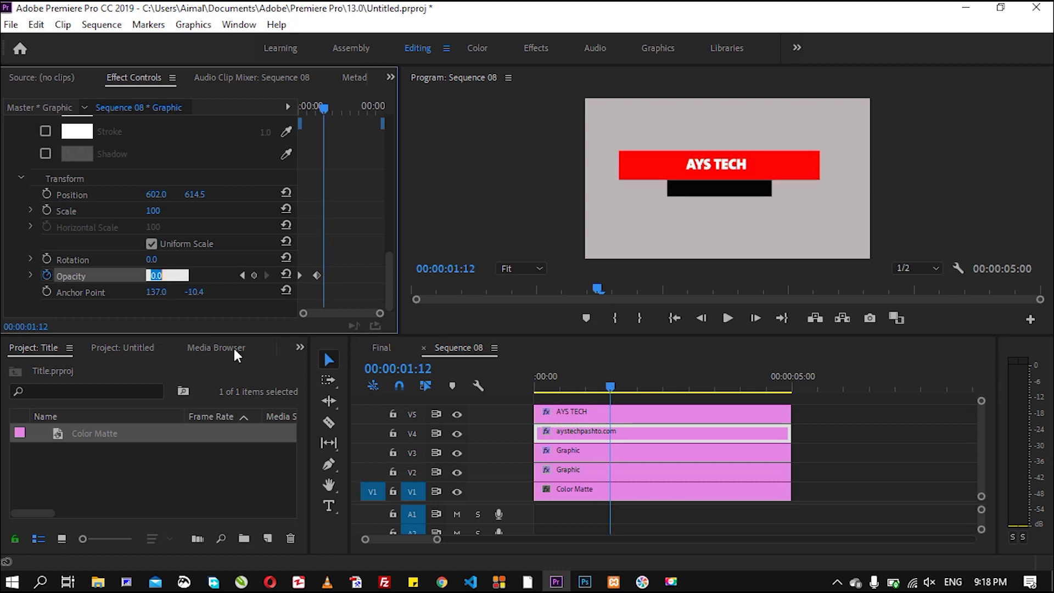
type("100")
key("Return")
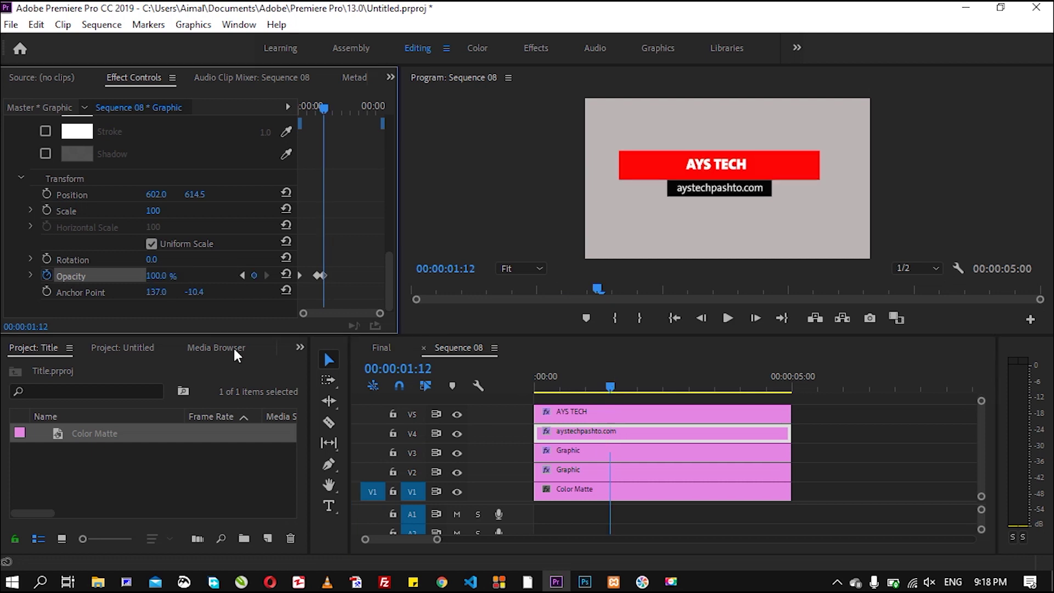
left_click_drag(608, 385, 670, 389)
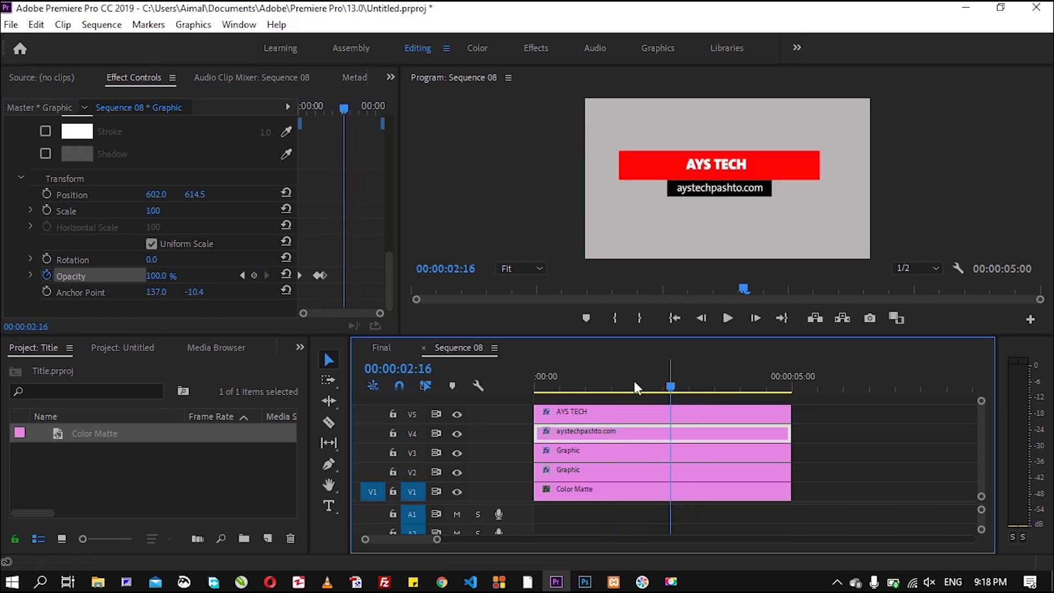
left_click(253, 275)
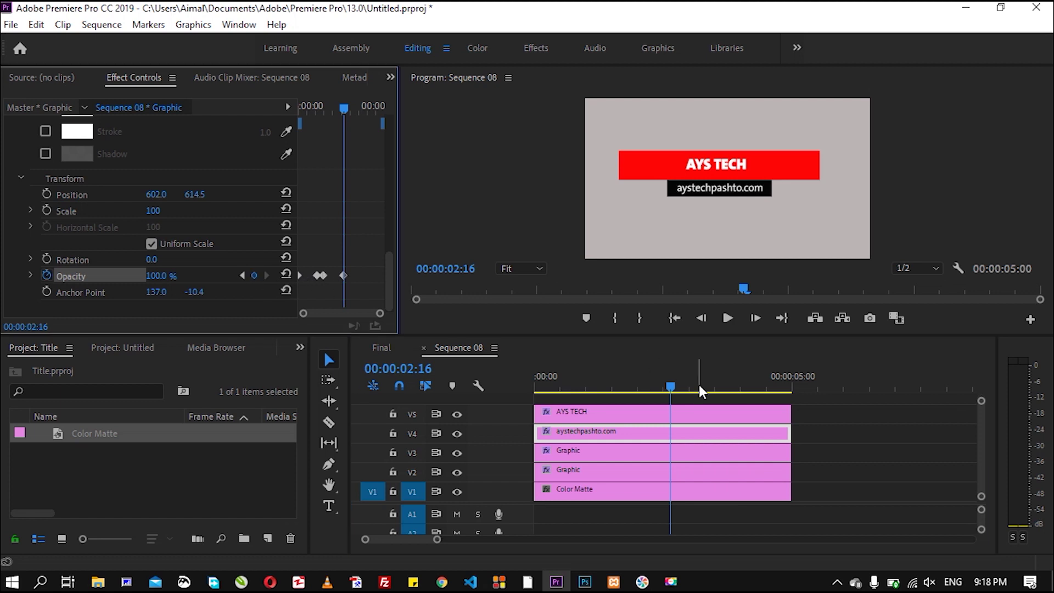
left_click_drag(671, 386, 687, 386)
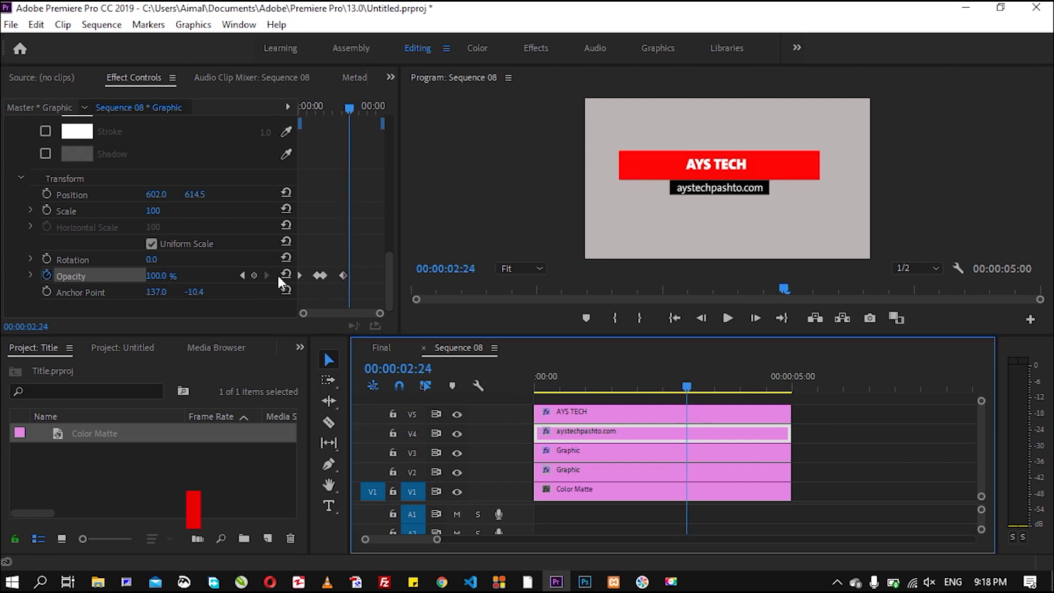
Step: Set the aystechpashto.com Opacity to 0% at 2:24 so it fades out
left_click(159, 276)
type("0")
key("Return")
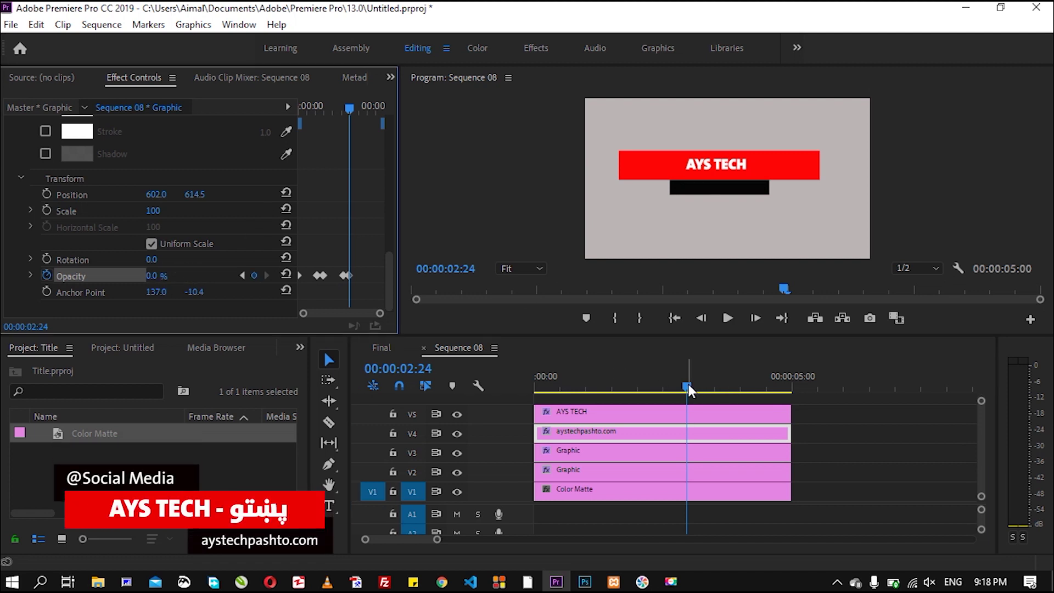
Step: Play the finished lower-third from the start until the address fades out
left_click(399, 387)
key("Home")
key("space")
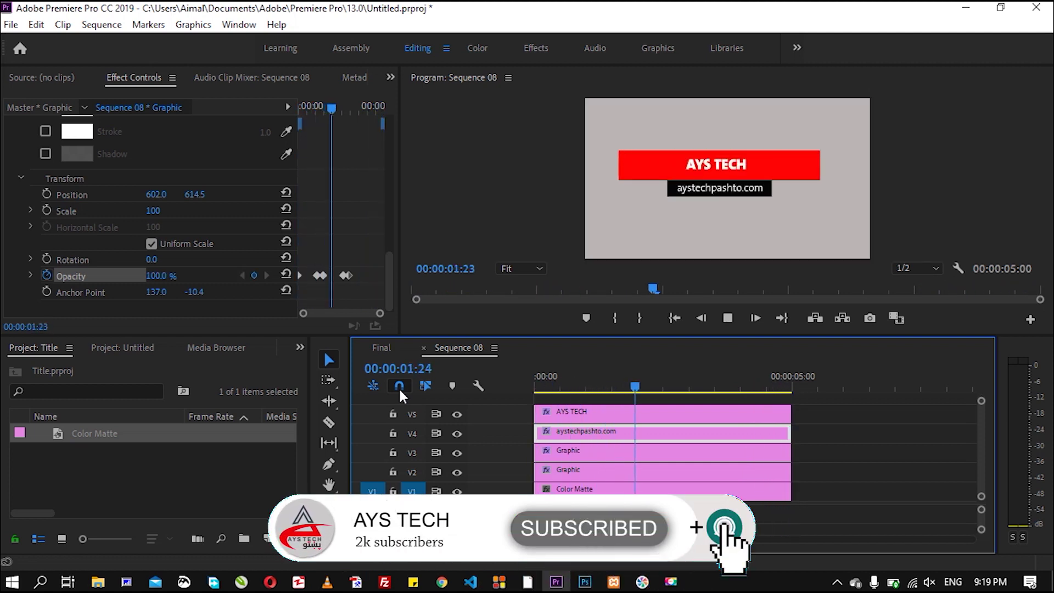
key("space")
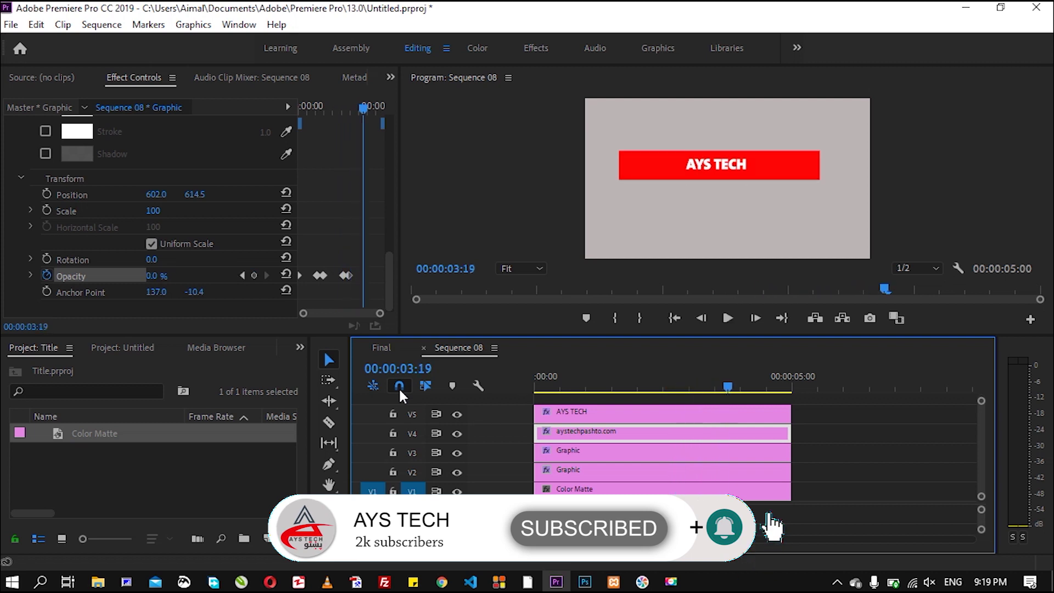